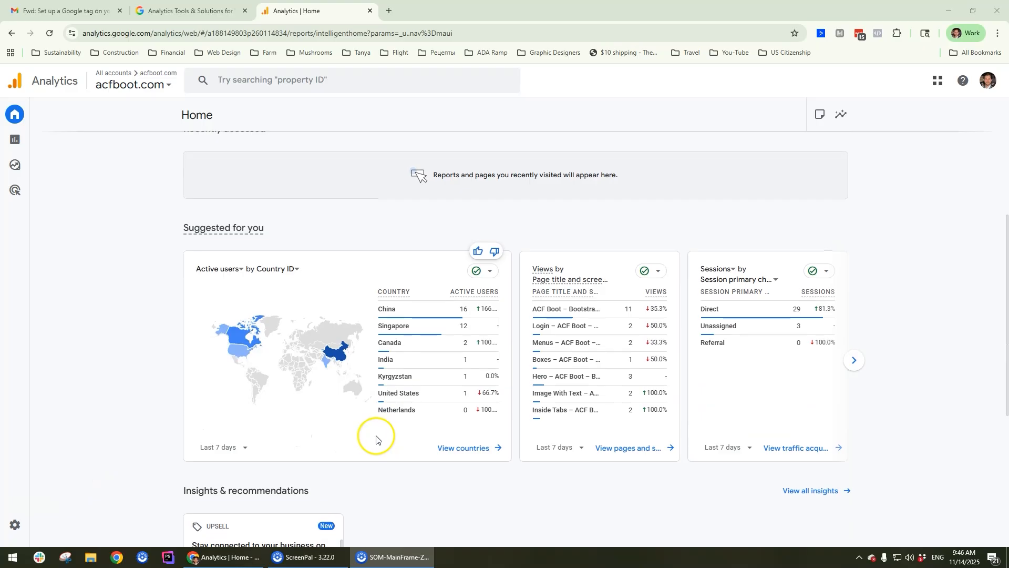
Examine the active users by country map and the overview cards on the Analytics home page.
{"action": "mouse_move", "coordinate": [255, 343]}
{"action": "mouse_move", "coordinate": [337, 357]}
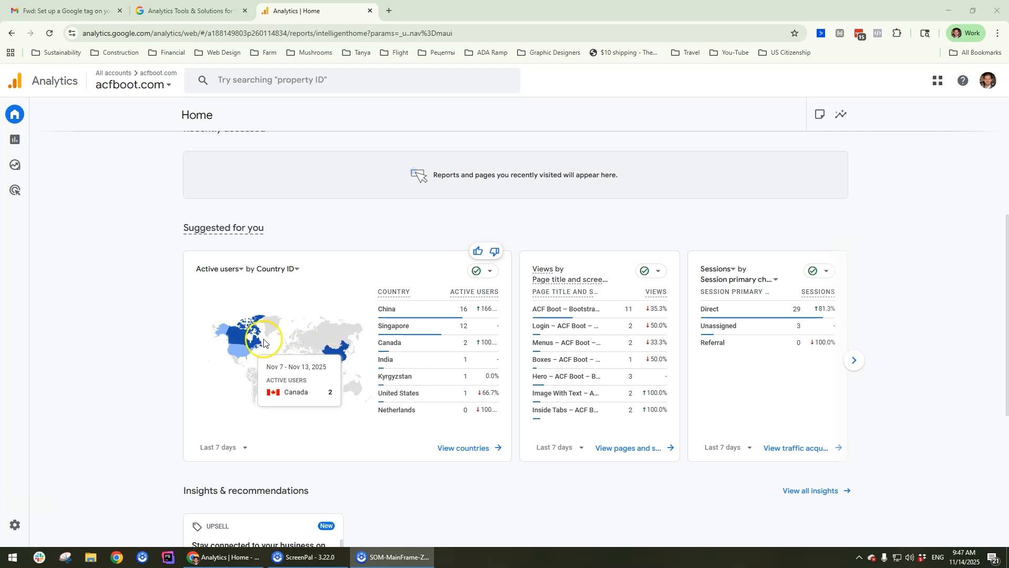
{"action": "left_click", "coordinate": [341, 357]}
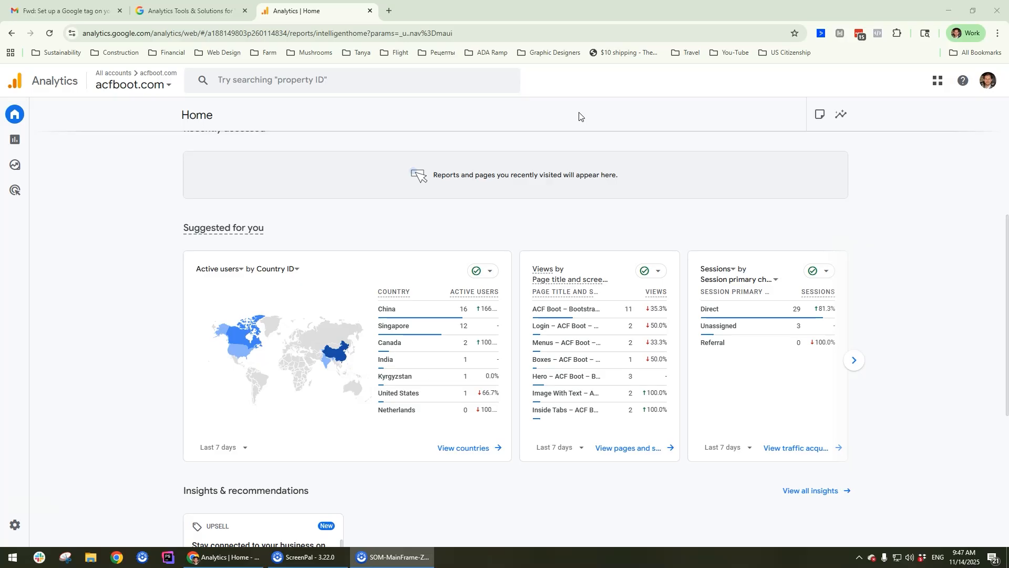
{"action": "scroll", "coordinate": [328, 342], "scroll_direction": "down", "scroll_amount": 1}
{"action": "mouse_move", "coordinate": [339, 302]}
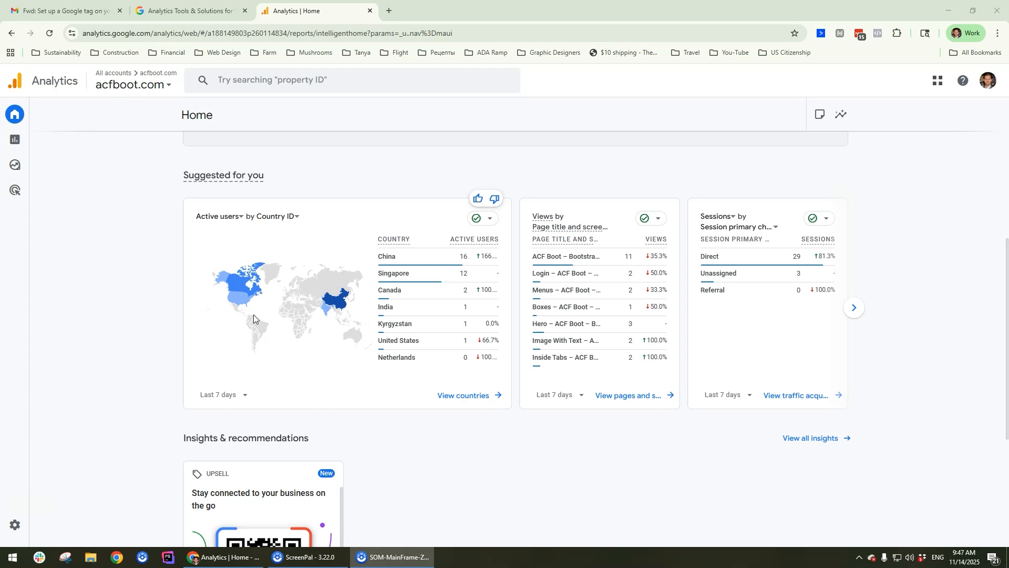
{"action": "scroll", "coordinate": [197, 299], "scroll_direction": "up", "scroll_amount": 5}
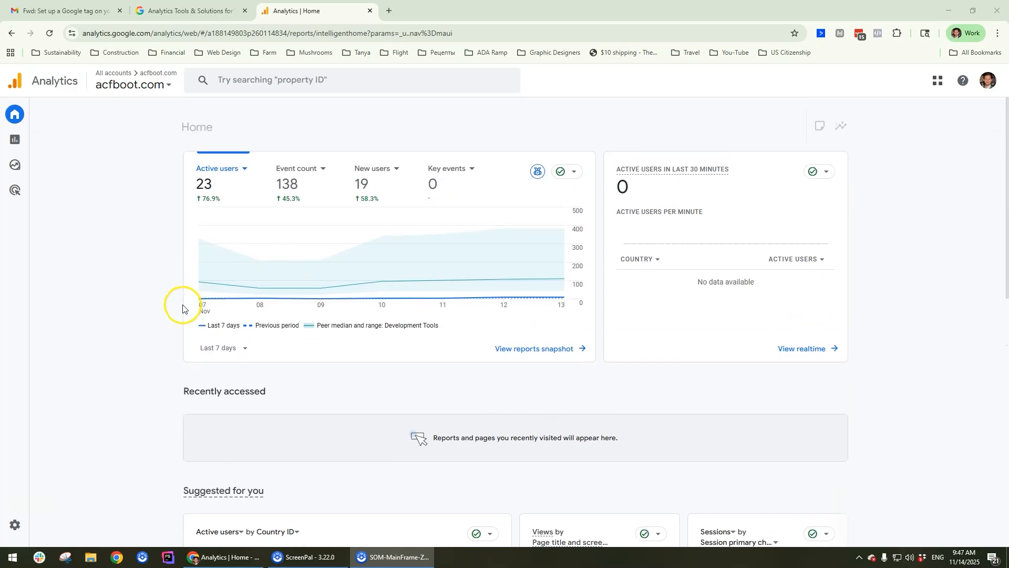
{"action": "mouse_move", "coordinate": [250, 262]}
Open google.com in a new browser tab.
{"action": "left_click", "coordinate": [389, 10]}
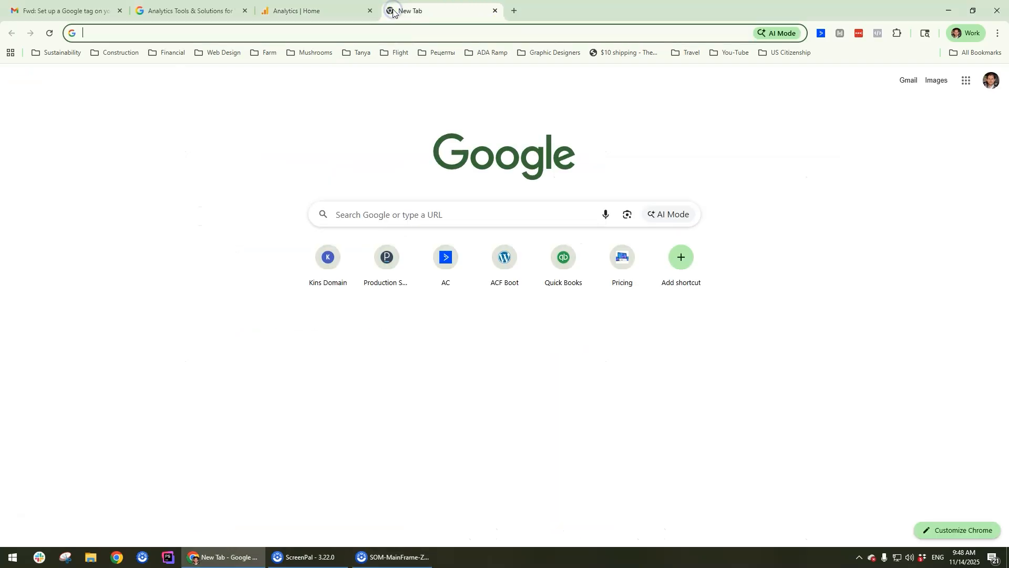
{"action": "type", "text": "google"}
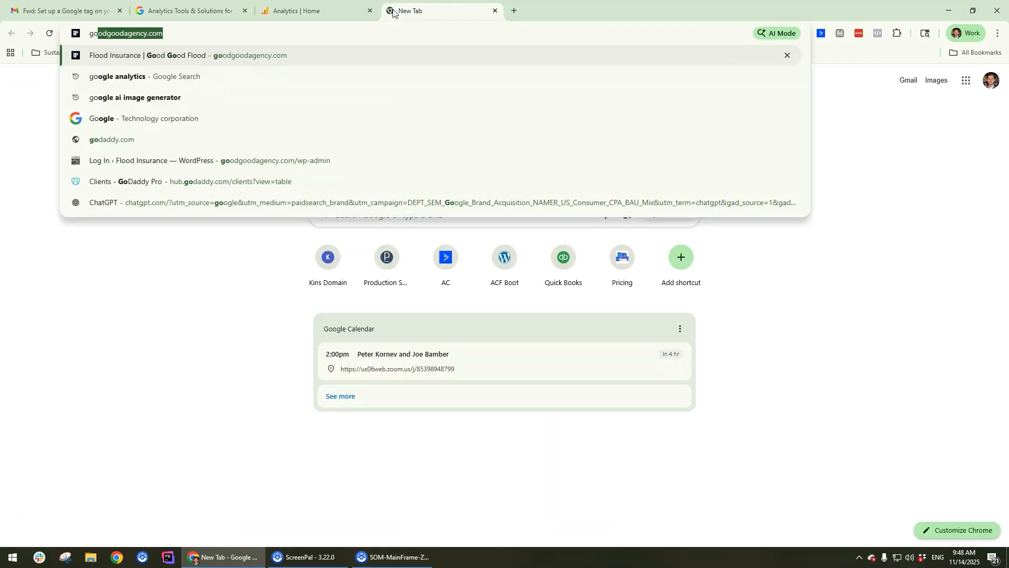
{"action": "type", "text": ".com"}
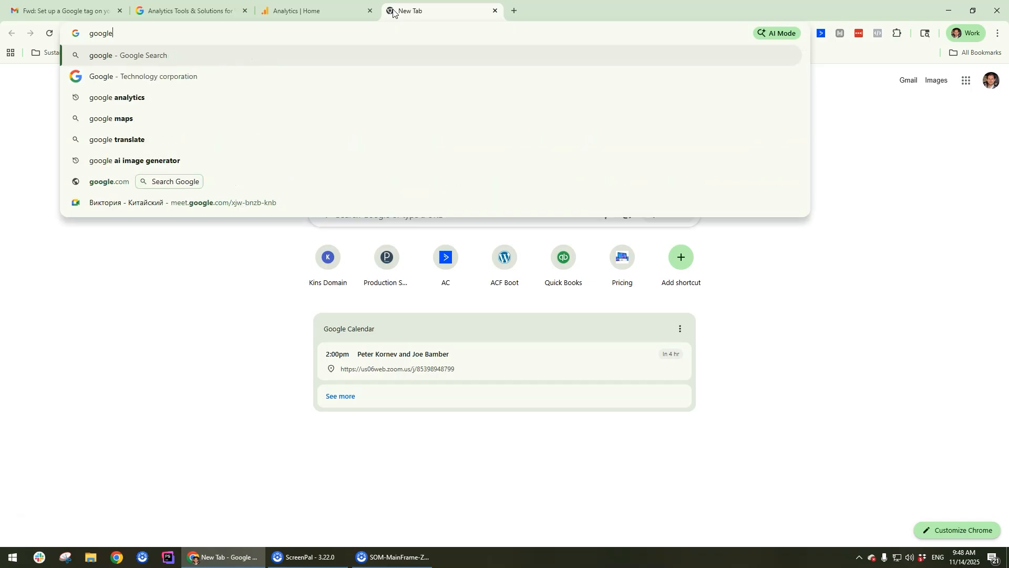
{"action": "key", "text": "Return"}
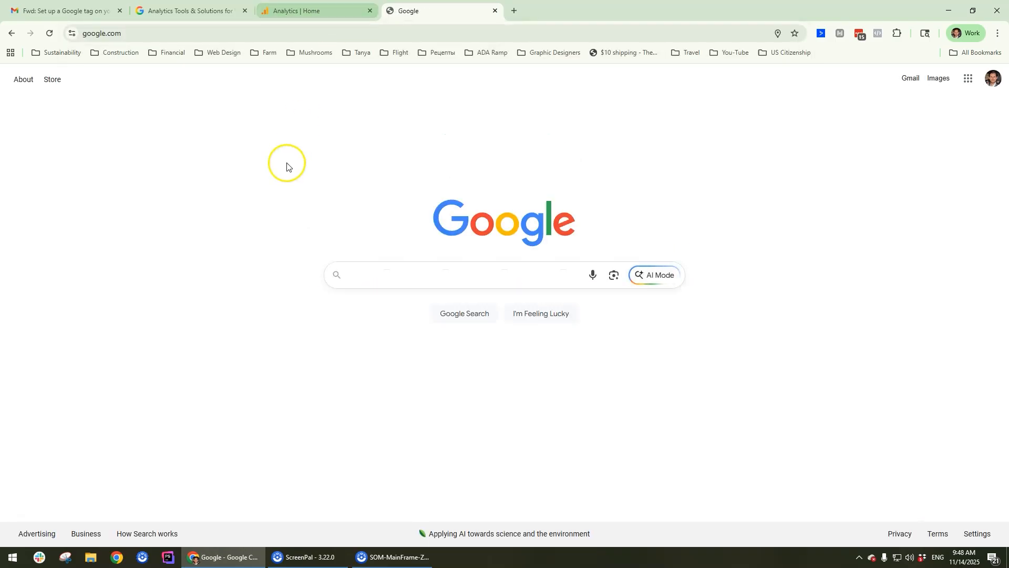
Search Google for "google analytics" and open the Google Marketing Platform Analytics page from the results.
{"action": "left_click", "coordinate": [392, 280]}
{"action": "type", "text": "g"}
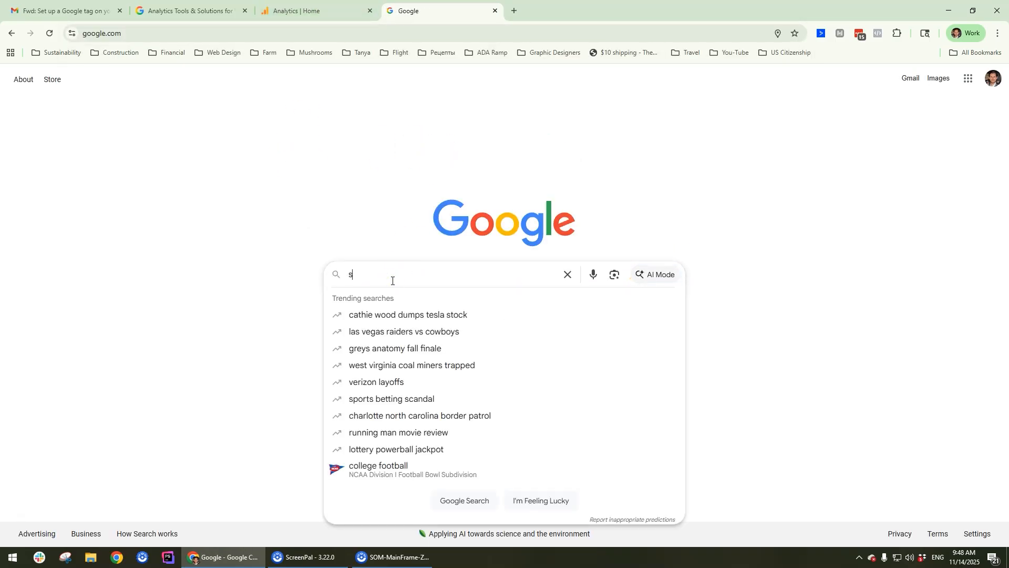
{"action": "type", "text": "oogle anal"}
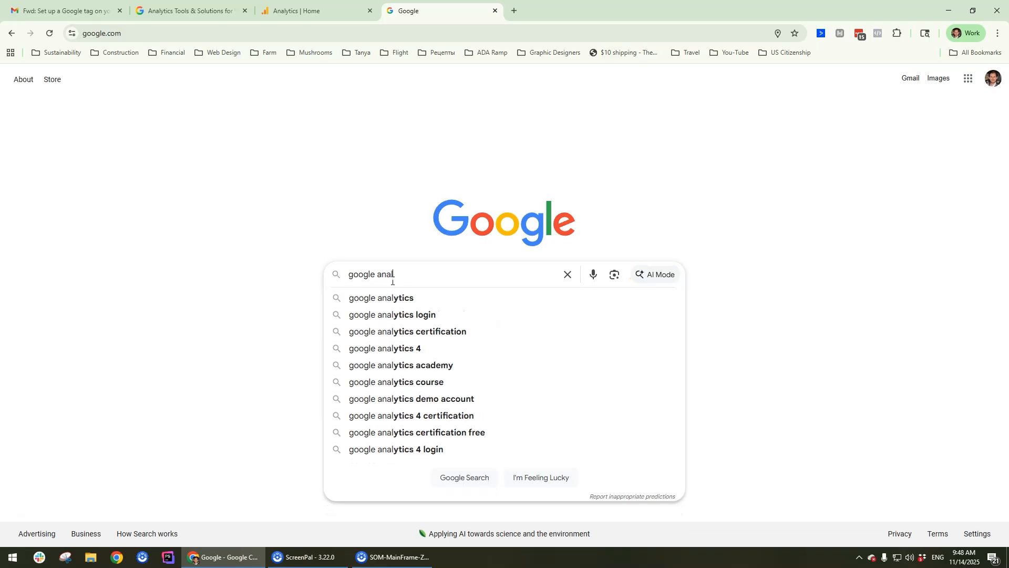
{"action": "key", "text": "Down"}
{"action": "key", "text": "Return"}
{"action": "left_click", "coordinate": [353, 310]}
{"action": "left_click", "coordinate": [179, 394]}
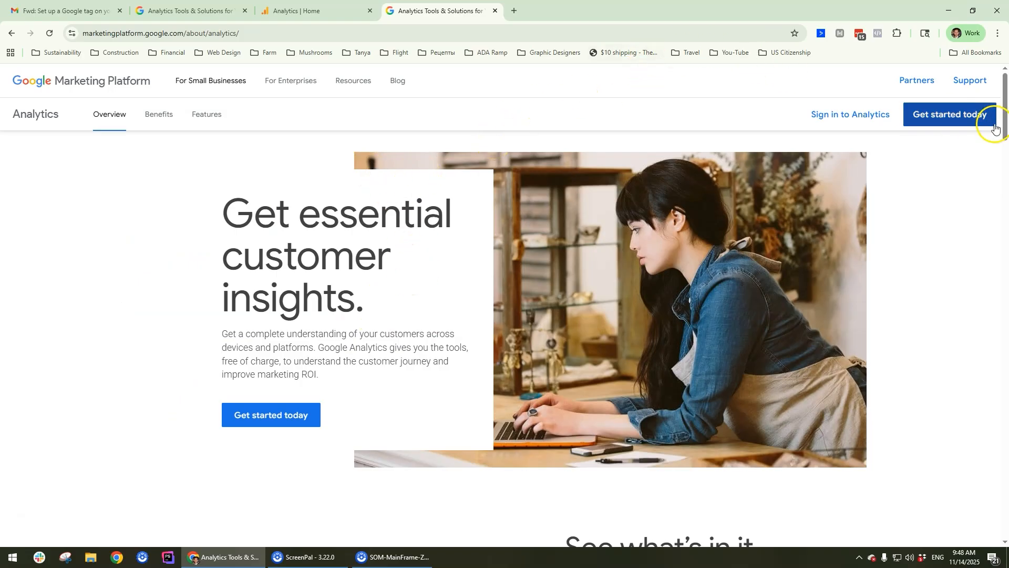
Launch Analytics through Get started today and close the older Analytics home tab.
{"action": "left_click", "coordinate": [972, 117]}
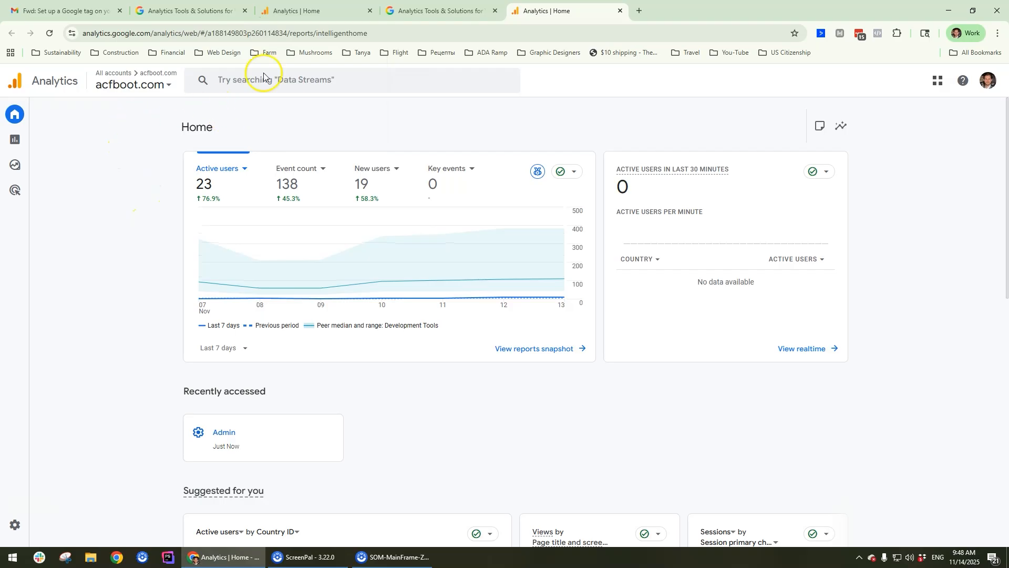
{"action": "left_click", "coordinate": [371, 10]}
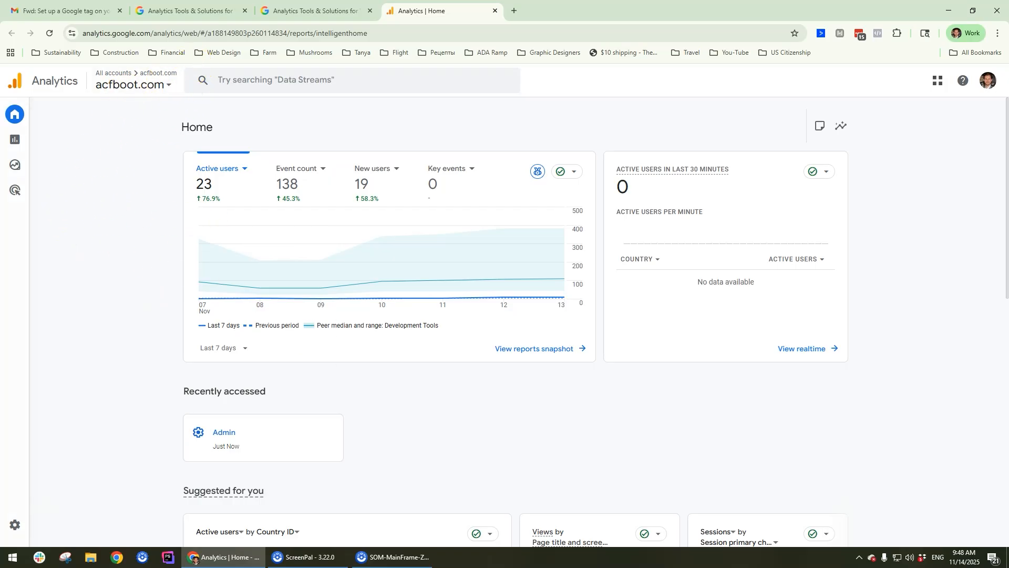
Start creating a new property from the Analytics admin area.
{"action": "mouse_move", "coordinate": [66, 506]}
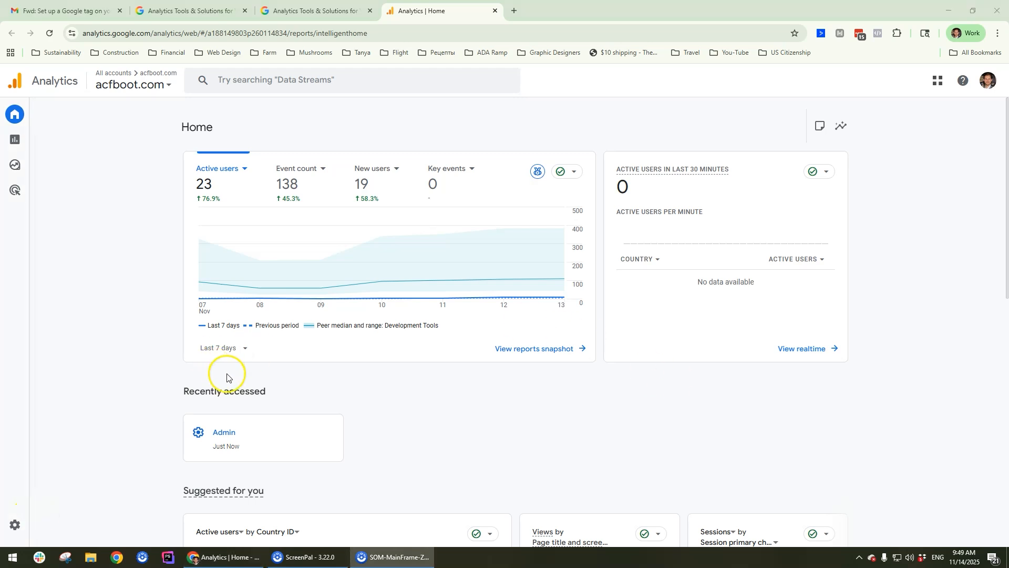
{"action": "mouse_move", "coordinate": [17, 535]}
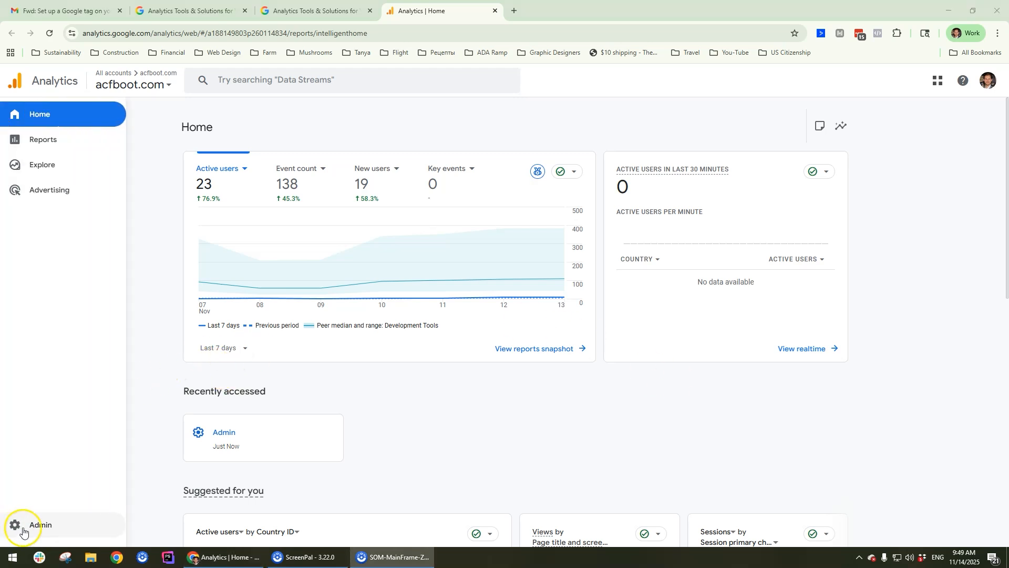
{"action": "left_click", "coordinate": [36, 529]}
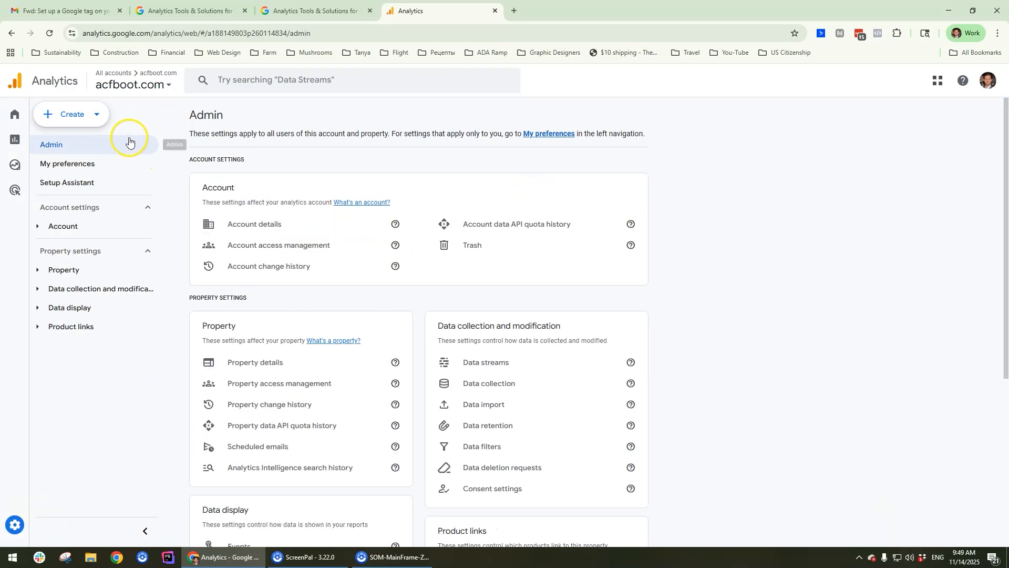
{"action": "left_click", "coordinate": [89, 116]}
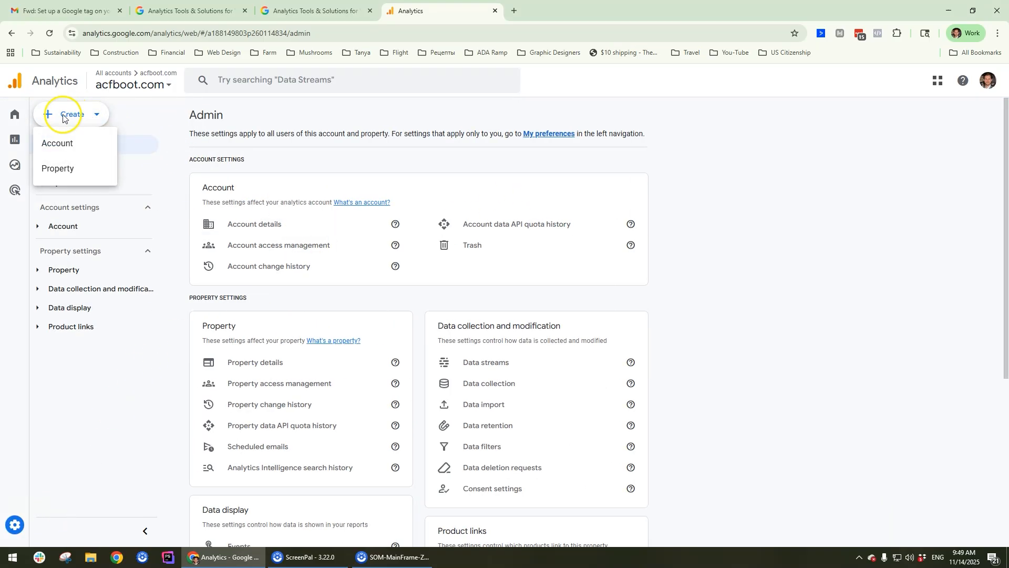
{"action": "left_click", "coordinate": [57, 169]}
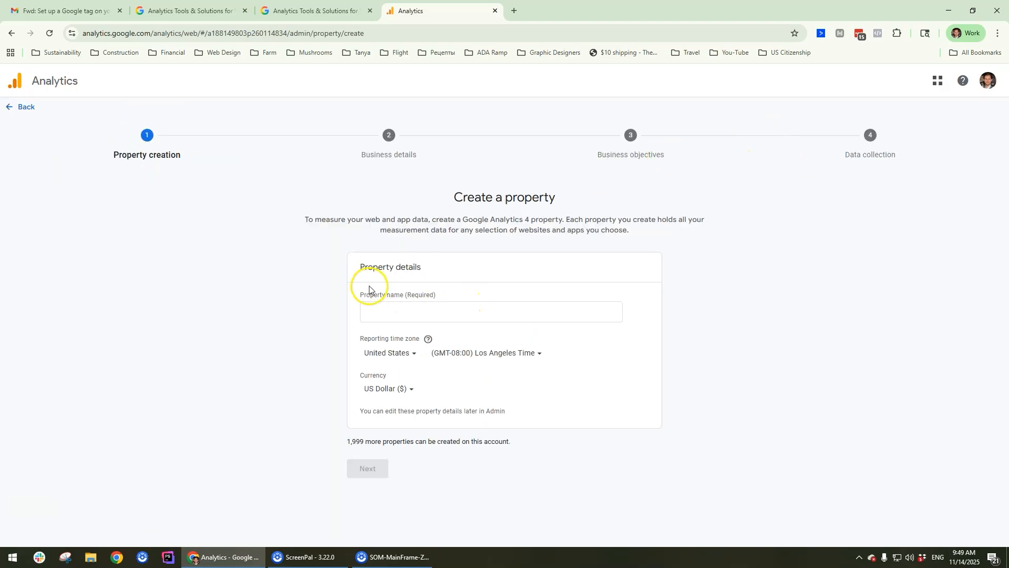
Open the nibblescapes.com home page in a new browser tab and look over it.
{"action": "left_click", "coordinate": [513, 11]}
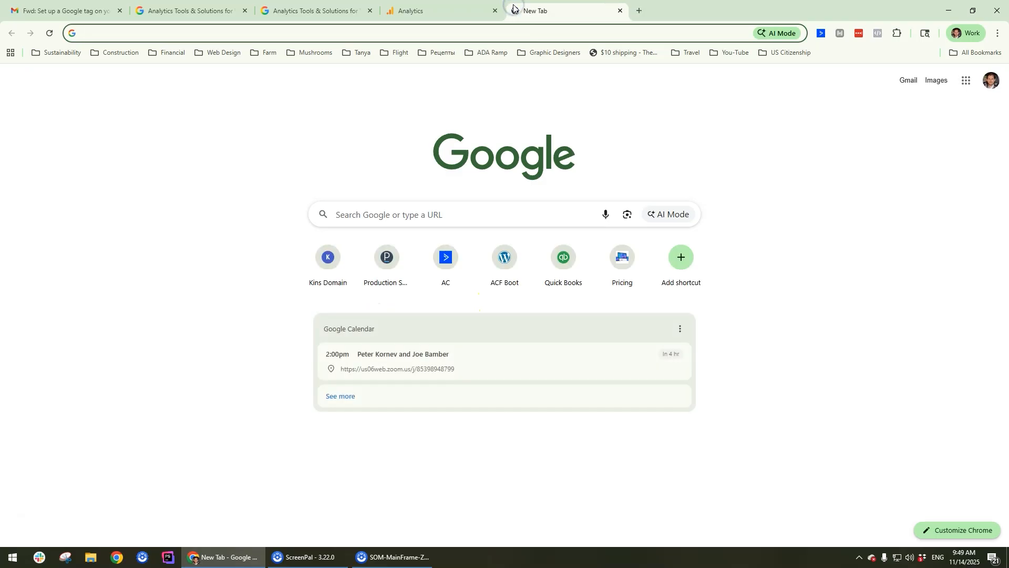
{"action": "type", "text": "nibbl"}
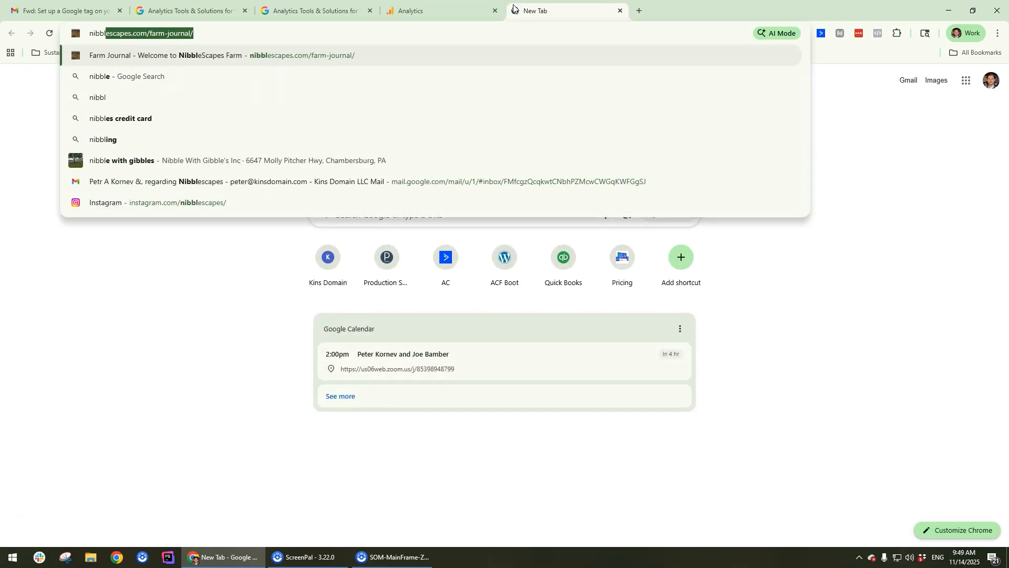
{"action": "key", "text": "End"}
{"action": "key", "text": "BackSpace"}
{"action": "key", "text": "BackSpace"}
{"action": "key", "text": "BackSpace"}
{"action": "key", "text": "BackSpace"}
{"action": "key", "text": "BackSpace"}
{"action": "key", "text": "BackSpace"}
{"action": "key", "text": "BackSpace"}
{"action": "key", "text": "BackSpace"}
{"action": "key", "text": "BackSpace"}
{"action": "key", "text": "BackSpace"}
{"action": "key", "text": "BackSpace"}
{"action": "key", "text": "BackSpace"}
{"action": "key", "text": "BackSpace"}
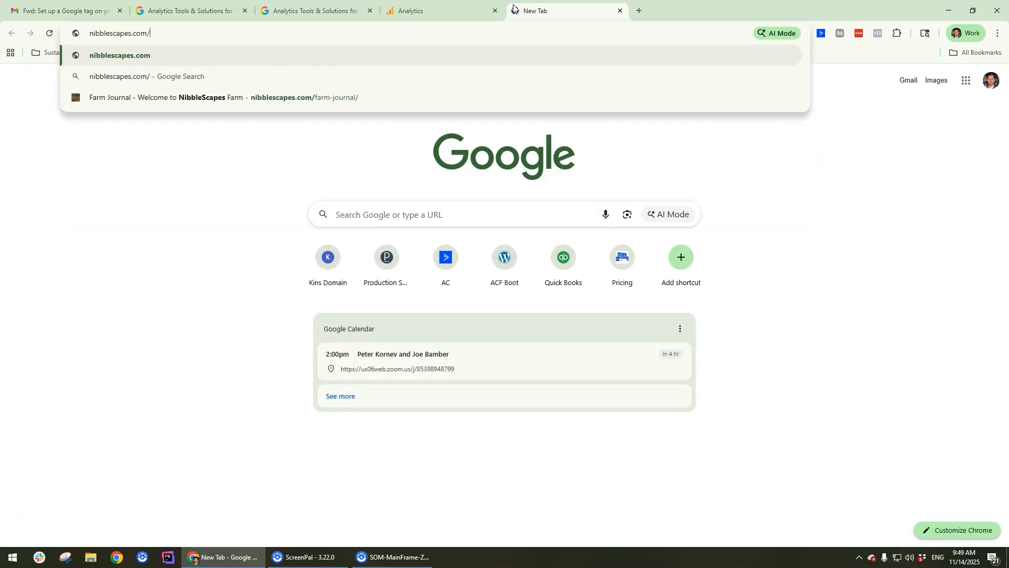
{"action": "key", "text": "Return"}
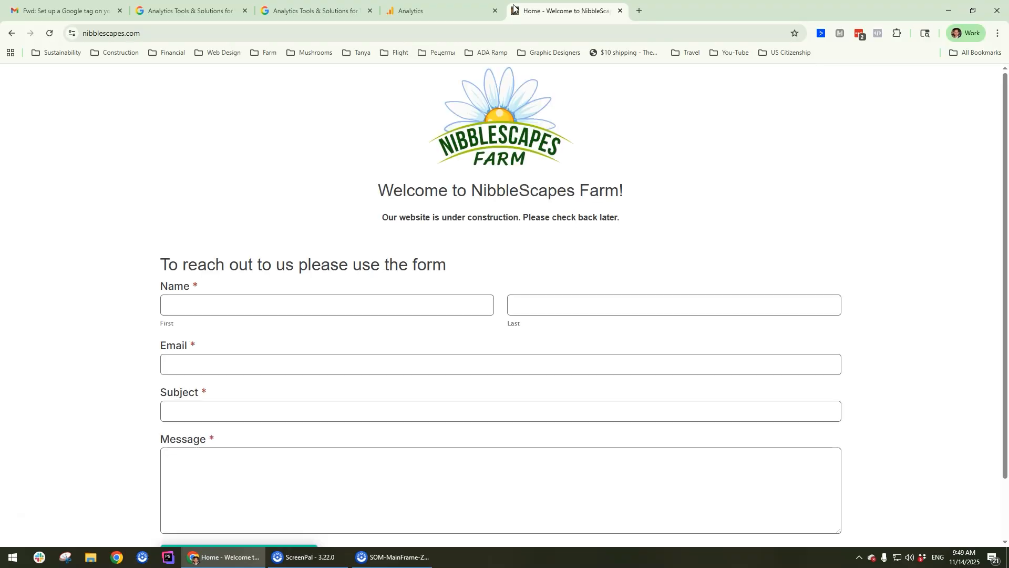
{"action": "scroll", "coordinate": [487, 194], "scroll_direction": "down", "scroll_amount": 2}
{"action": "scroll", "coordinate": [450, 212], "scroll_direction": "up", "scroll_amount": 2}
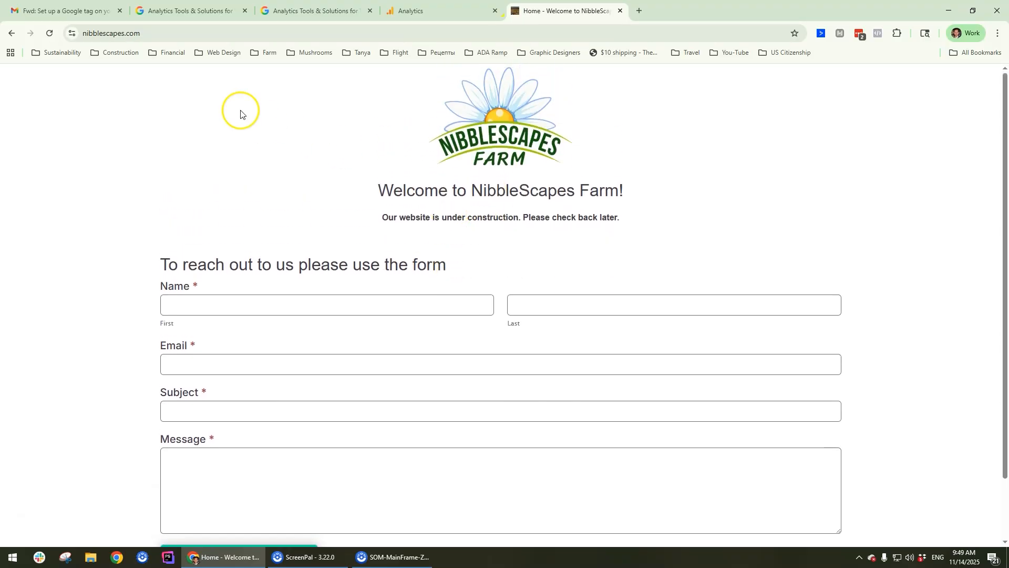
Copy the website's address into the new property's name and trim it to nibblescapes.com.
{"action": "left_click", "coordinate": [203, 39]}
{"action": "key", "text": "ctrl+c"}
{"action": "left_click", "coordinate": [440, 7]}
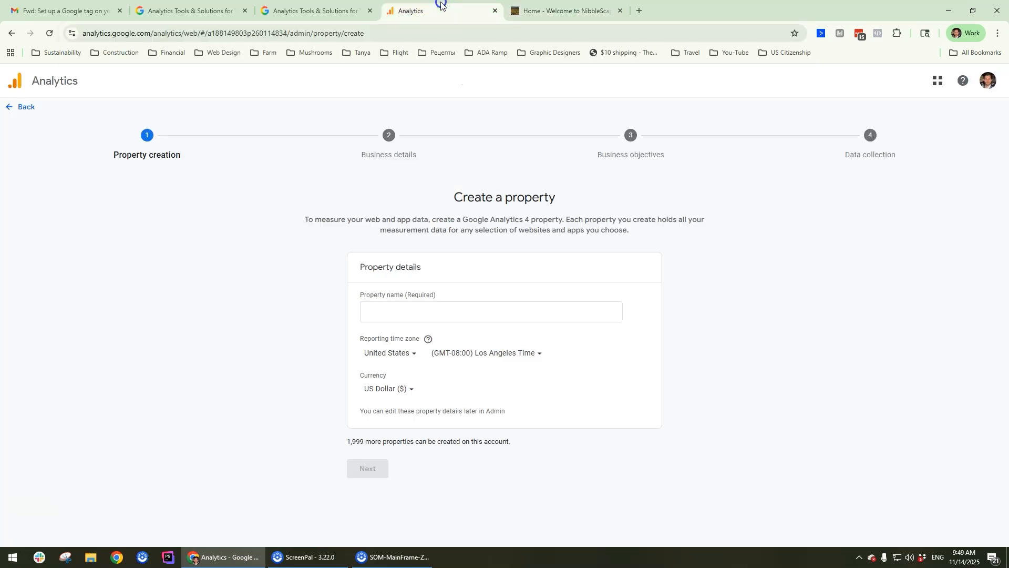
{"action": "left_click", "coordinate": [546, 10]}
{"action": "left_click", "coordinate": [429, 7]}
{"action": "left_click", "coordinate": [393, 311]}
{"action": "key", "text": "ctrl+v"}
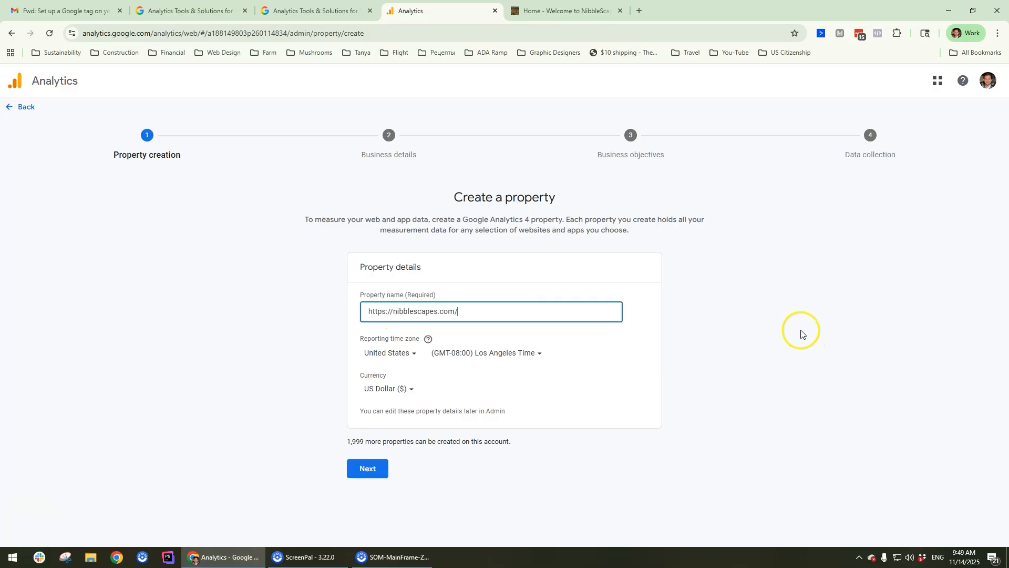
{"action": "key", "text": "BackSpace"}
{"action": "left_click_drag", "start_coordinate": [393, 311], "coordinate": [368, 312]}
{"action": "key", "text": "BackSpace"}
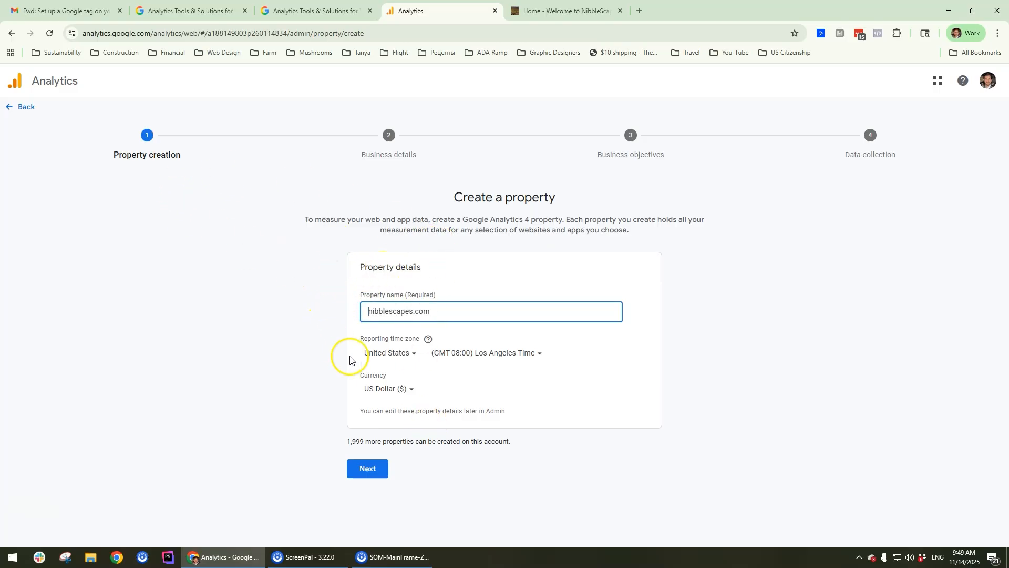
Set the reporting time zone to (GMT-05:00) New York Time and continue to the business details.
{"action": "left_click", "coordinate": [529, 353]}
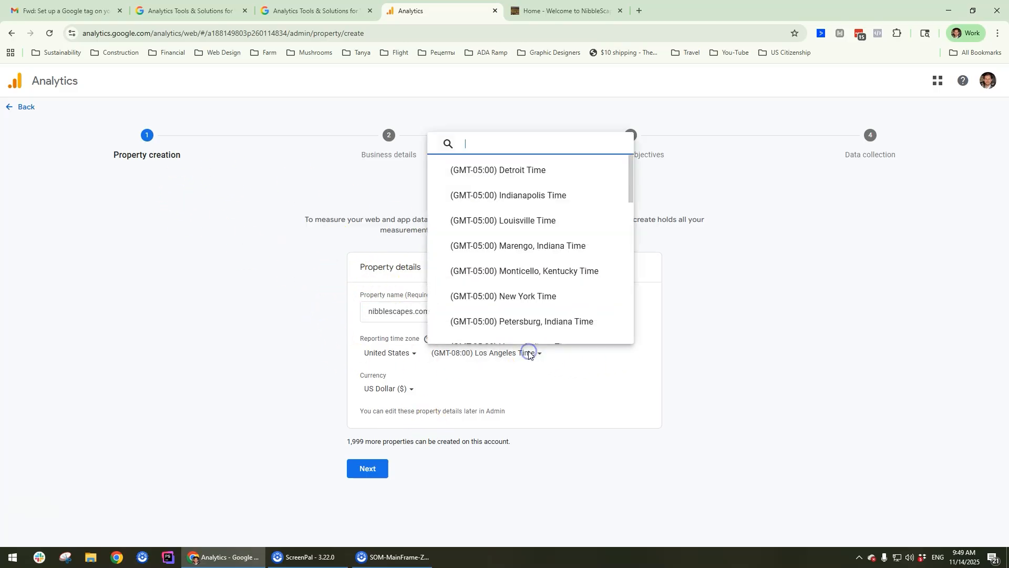
{"action": "scroll", "coordinate": [532, 247], "scroll_direction": "down", "scroll_amount": 1}
{"action": "left_click", "coordinate": [508, 245]}
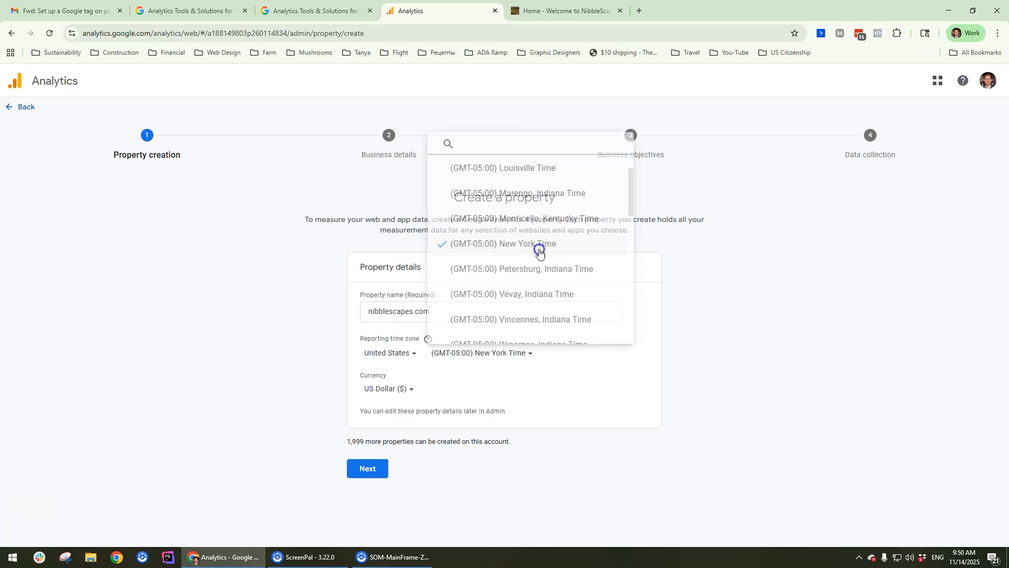
{"action": "left_click", "coordinate": [362, 471]}
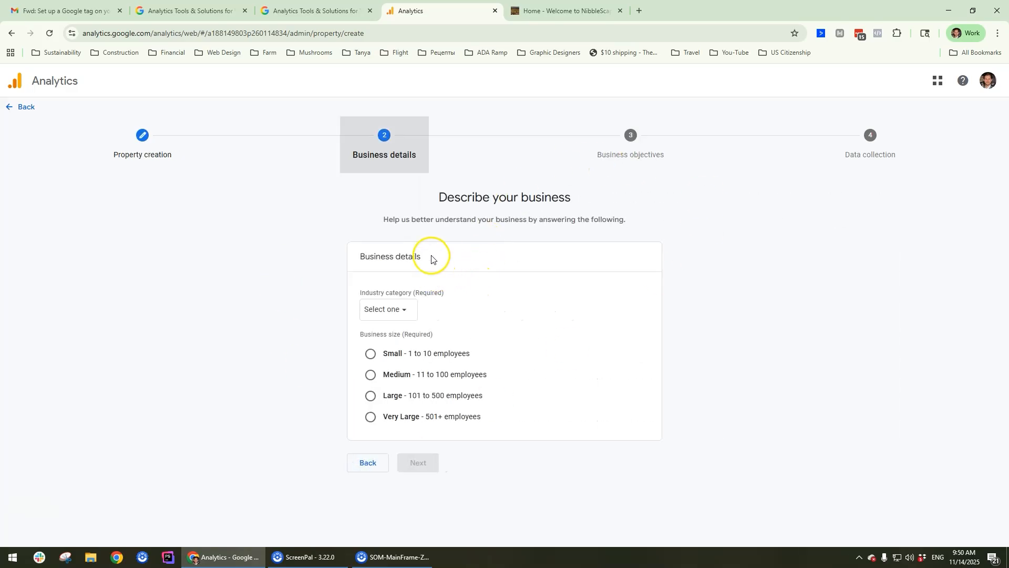
Set the business size to Small - 1 to 10 employees and the industry category to Autos & Vehicles.
{"action": "left_click", "coordinate": [432, 258]}
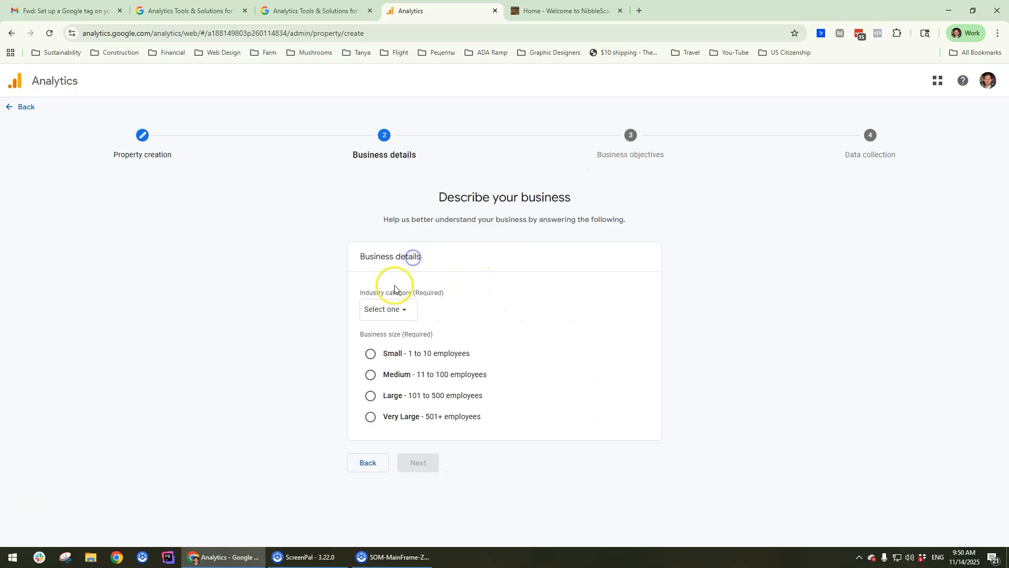
{"action": "left_click", "coordinate": [371, 353]}
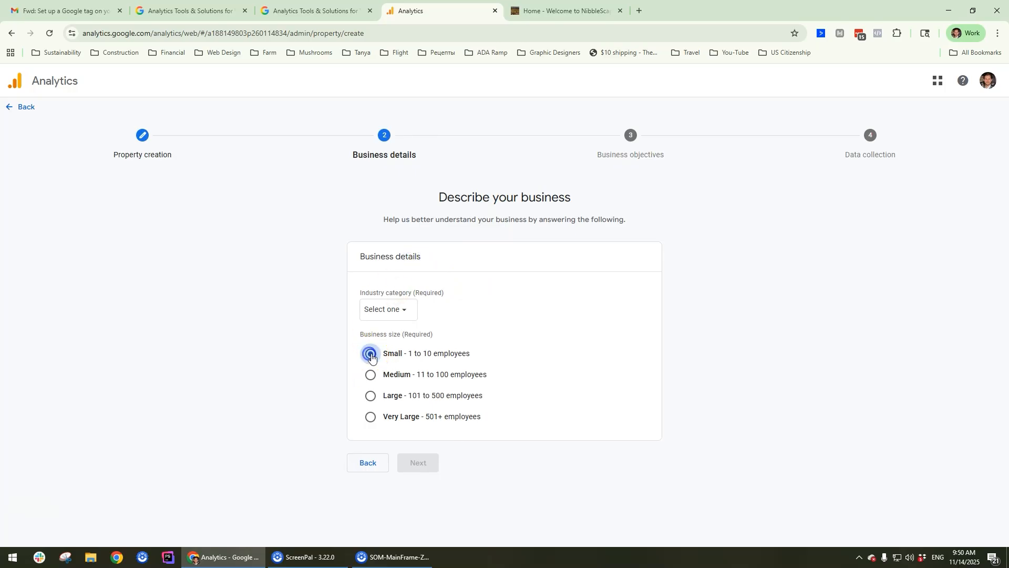
{"action": "left_click", "coordinate": [386, 312]}
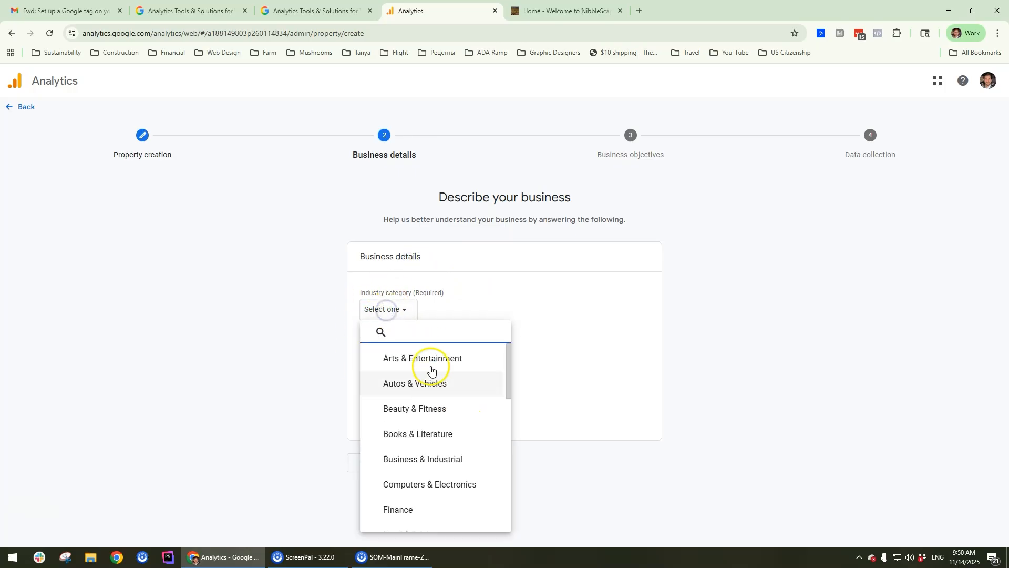
{"action": "left_click", "coordinate": [423, 383]}
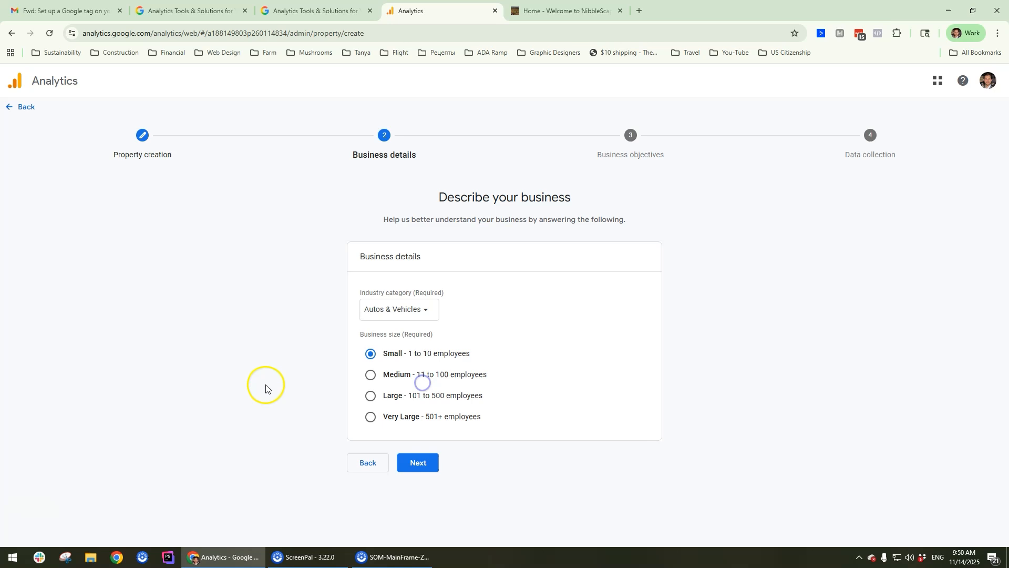
Change the industry category to Computers & Electronics.
{"action": "left_click", "coordinate": [434, 309]}
{"action": "scroll", "coordinate": [448, 412], "scroll_direction": "down", "scroll_amount": 1}
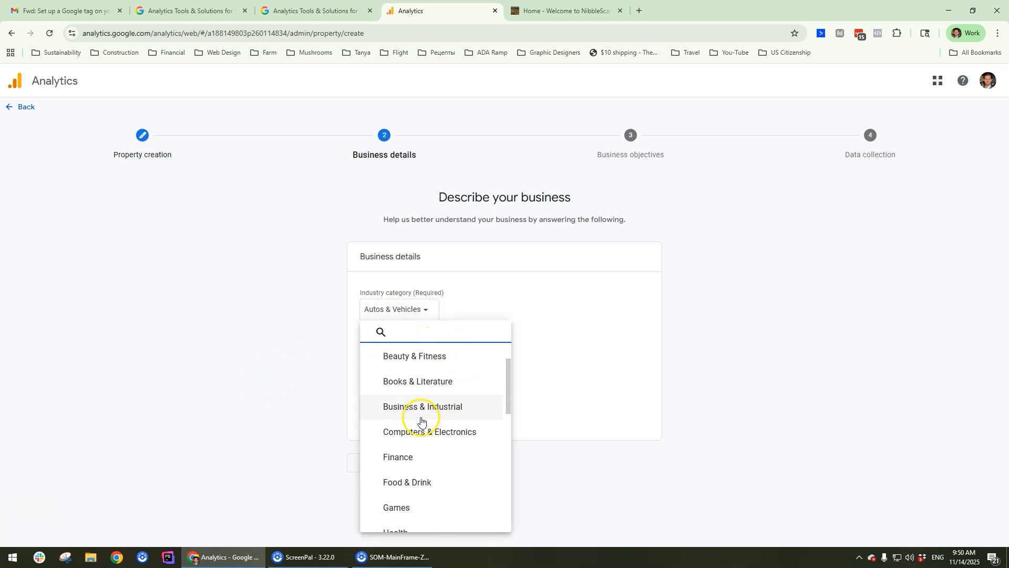
{"action": "left_click", "coordinate": [405, 434]}
Change the industry category to Food & Drink and continue to the business objectives.
{"action": "left_click", "coordinate": [388, 312]}
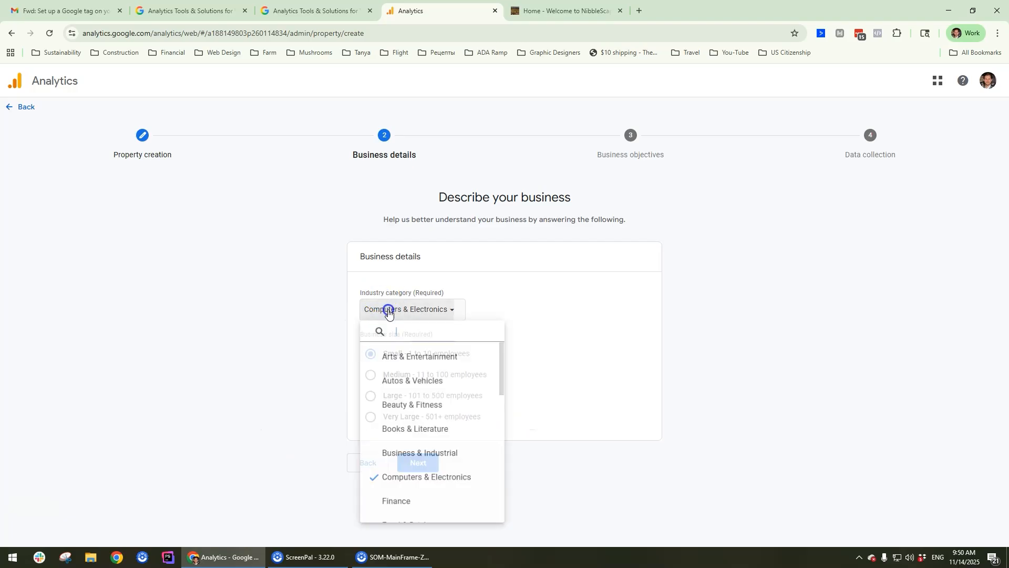
{"action": "scroll", "coordinate": [415, 388], "scroll_direction": "down", "scroll_amount": 3}
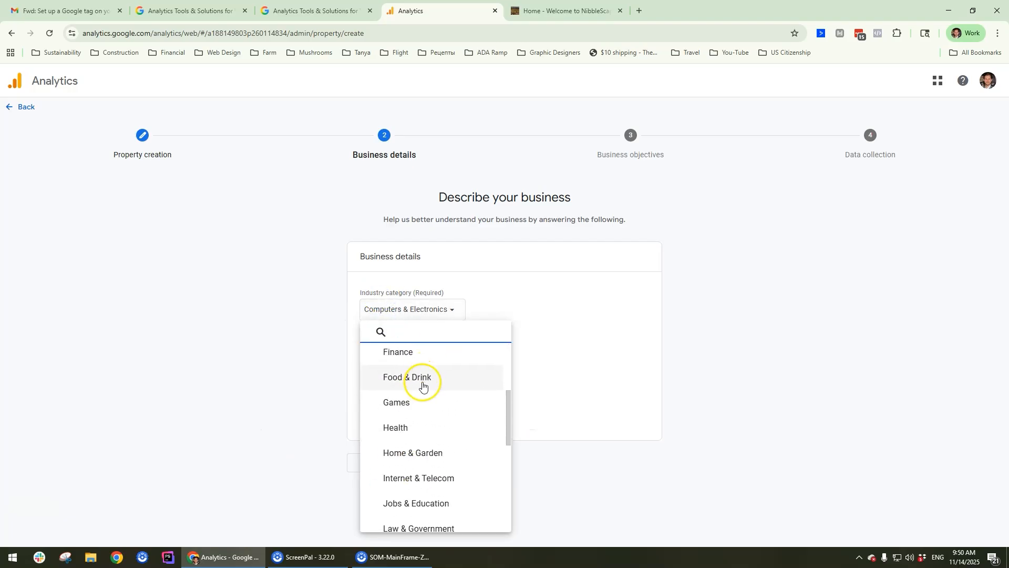
{"action": "left_click", "coordinate": [422, 387]}
{"action": "left_click", "coordinate": [435, 463]}
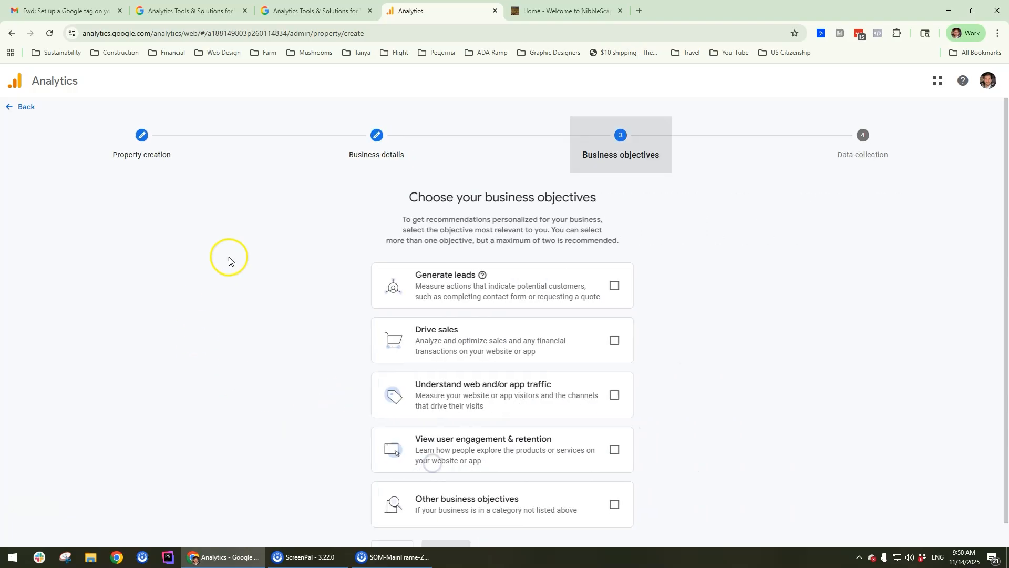
Select the Generate leads, Drive sales, Understand web and/or app traffic, and View user engagement & retention objectives, and create the property.
{"action": "scroll", "coordinate": [472, 273], "scroll_direction": "down", "scroll_amount": 1}
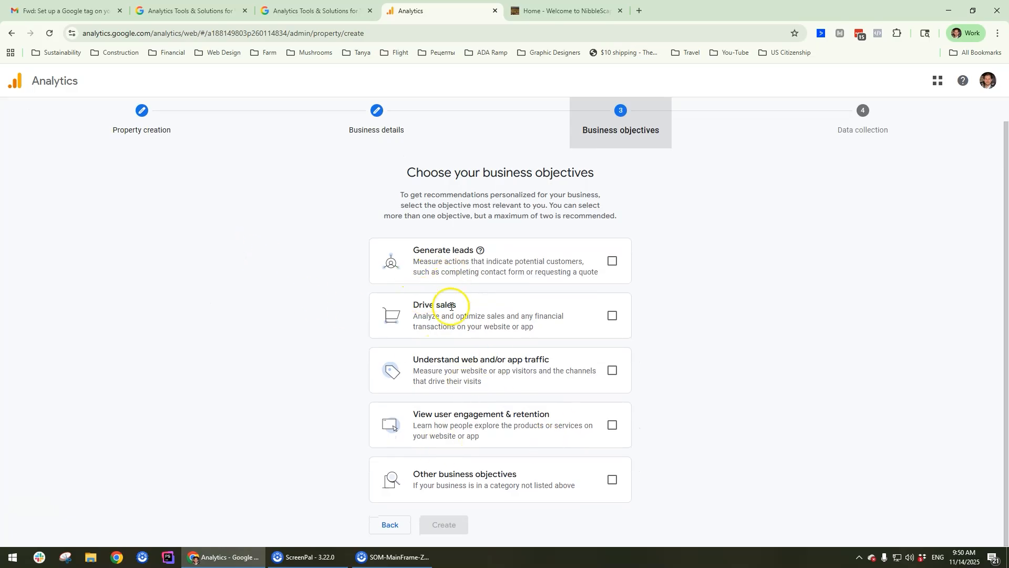
{"action": "left_click", "coordinate": [613, 261]}
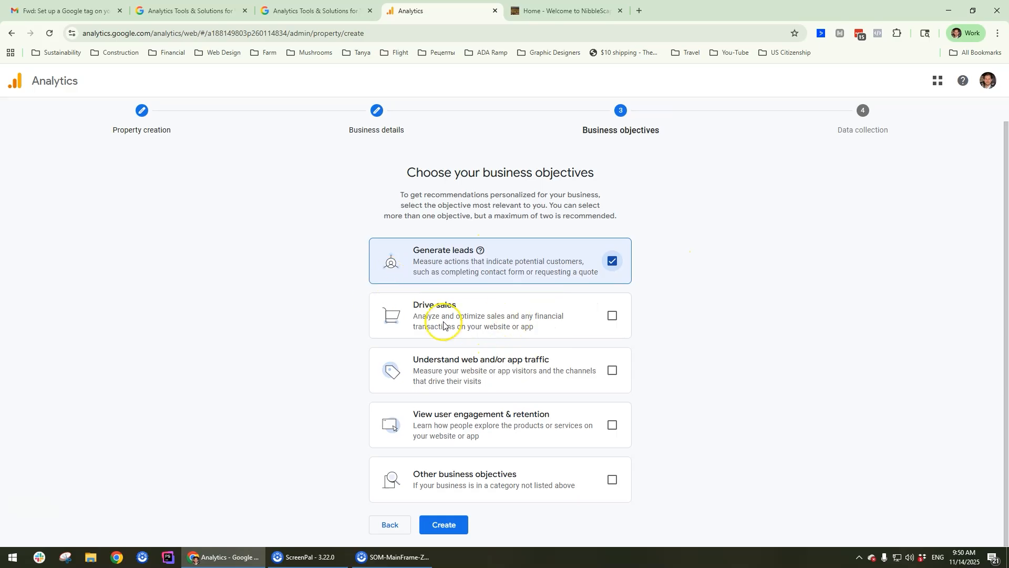
{"action": "left_click", "coordinate": [612, 315]}
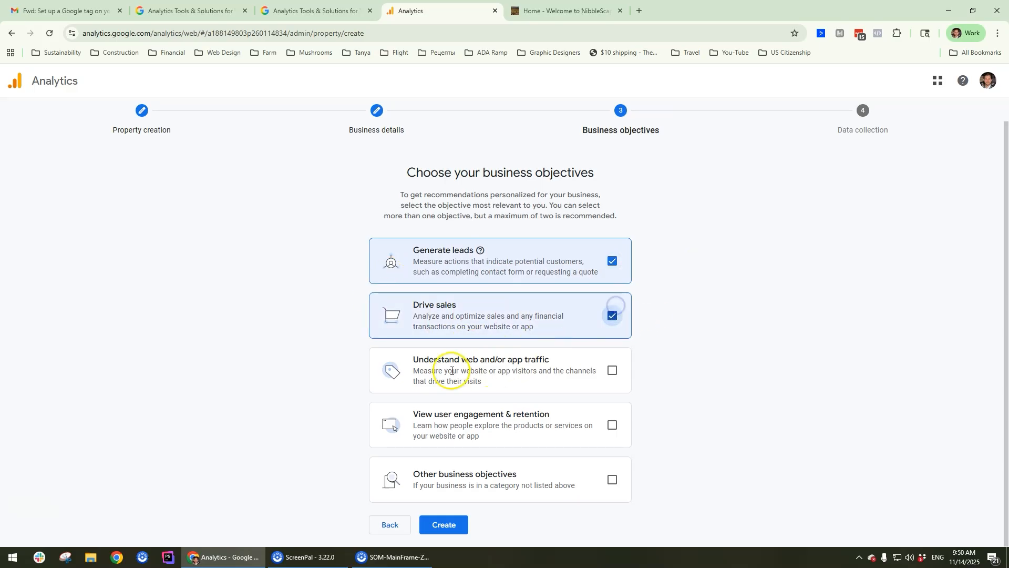
{"action": "left_click", "coordinate": [613, 370]}
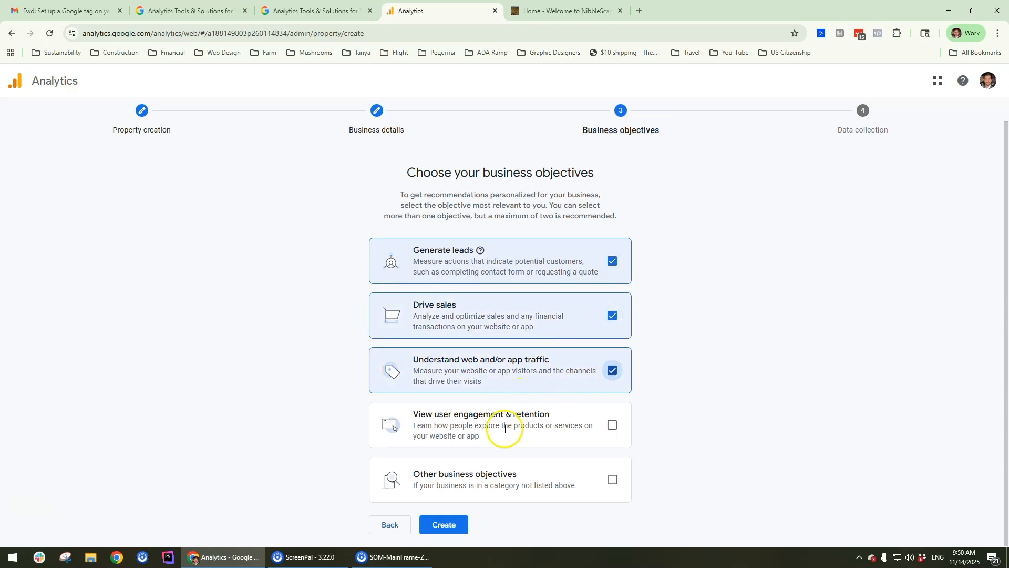
{"action": "left_click", "coordinate": [610, 427]}
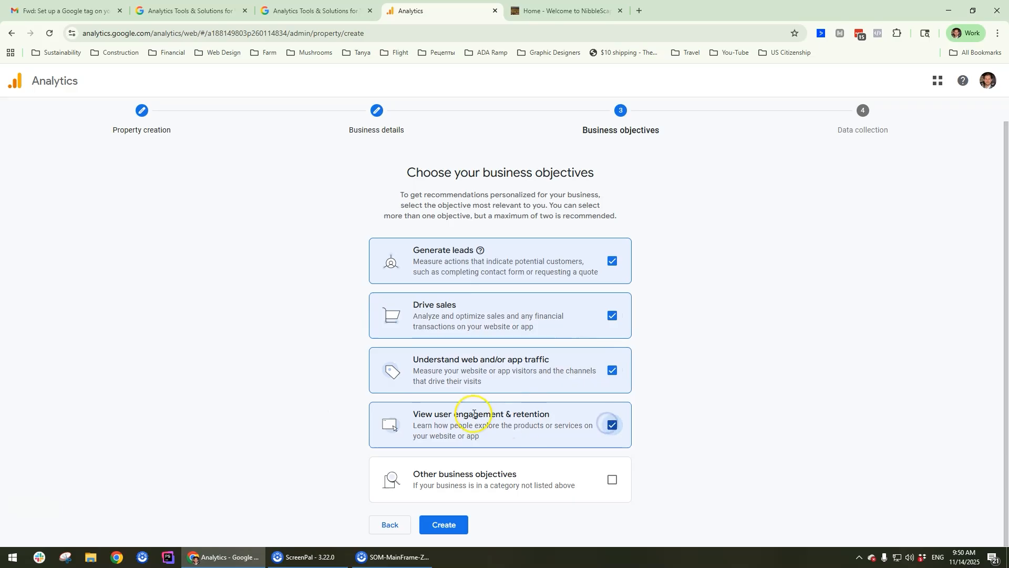
{"action": "left_click", "coordinate": [444, 524]}
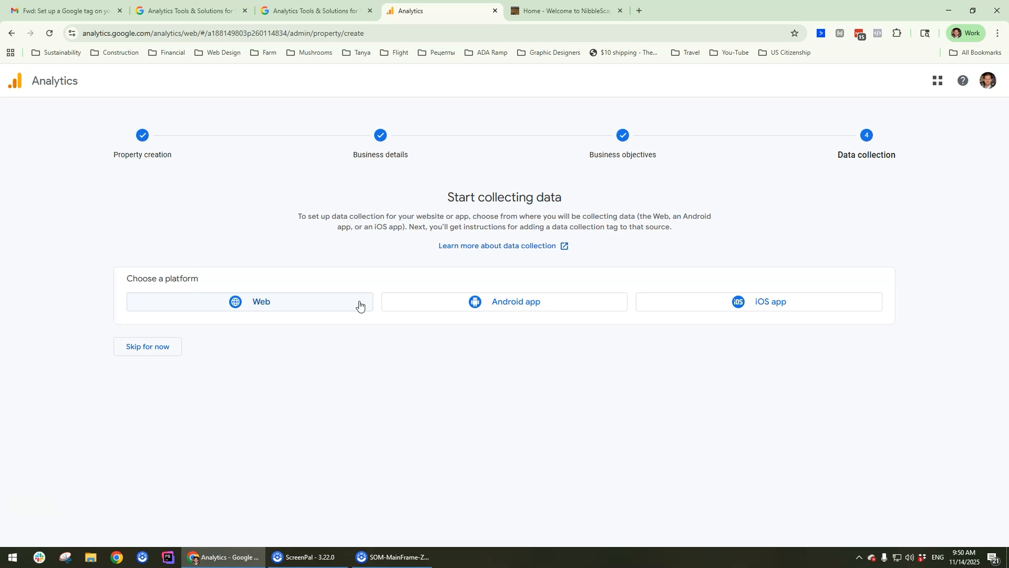
{"action": "left_click", "coordinate": [562, 10]}
{"action": "left_click", "coordinate": [171, 38]}
{"action": "double_click", "coordinate": [171, 33]}
{"action": "type", "text": "//nibblescapes.com/"}
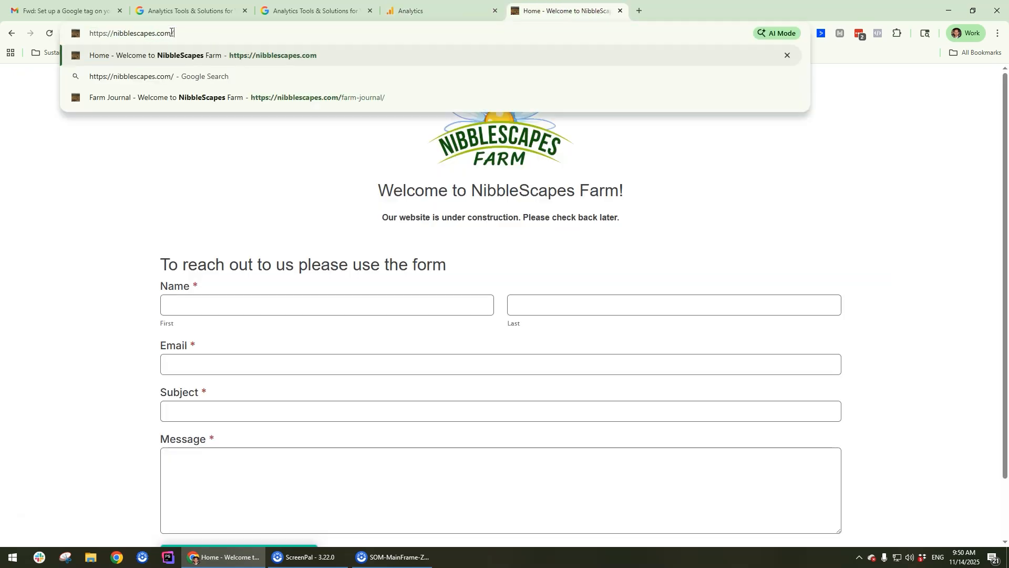
{"action": "type", "text": "wp-admin"}
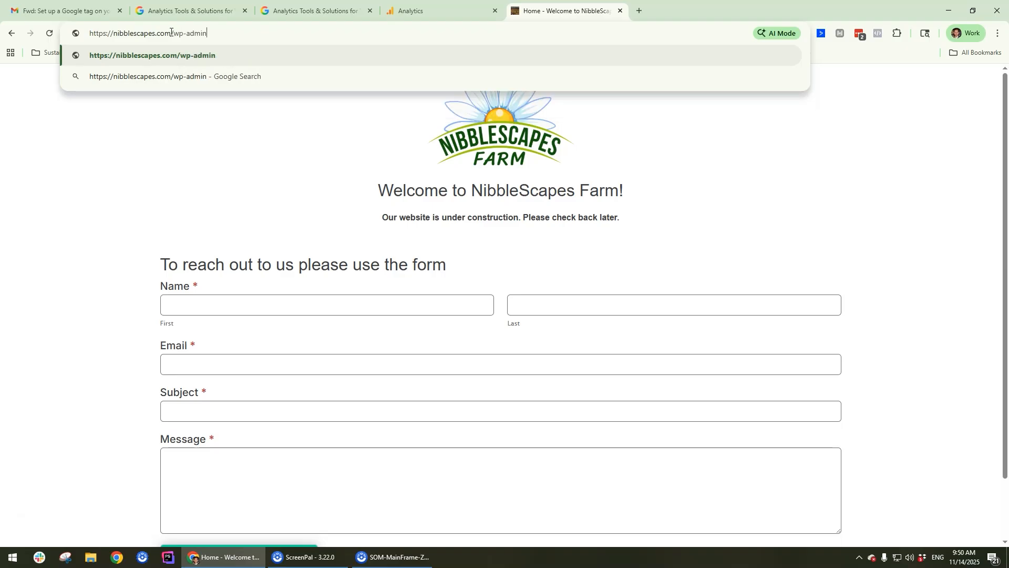
{"action": "key", "text": "Return"}
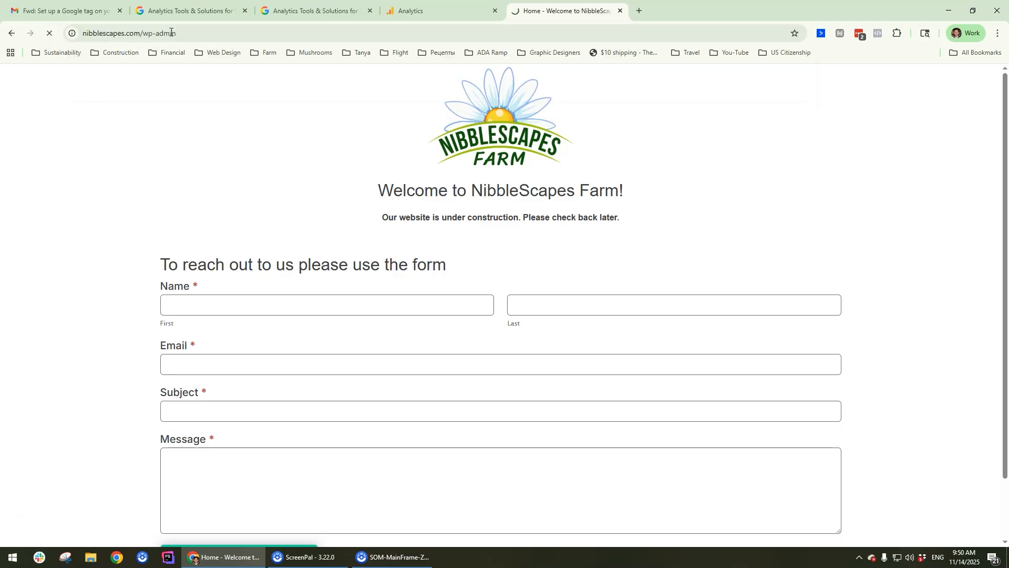
Log in to the site's WordPress dashboard with the prefilled credentials.
{"action": "left_click", "coordinate": [177, 32]}
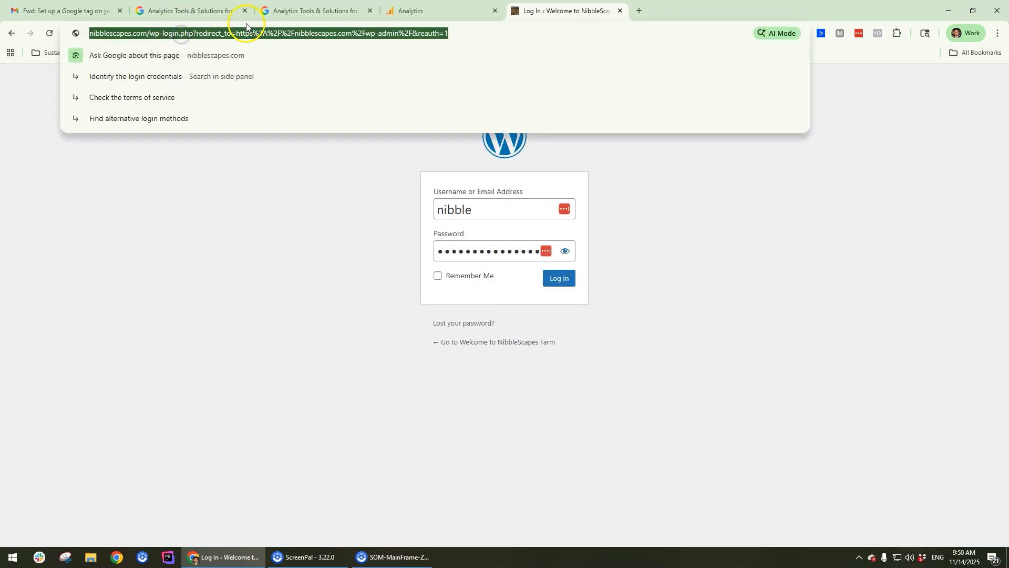
{"action": "left_click", "coordinate": [243, 36]}
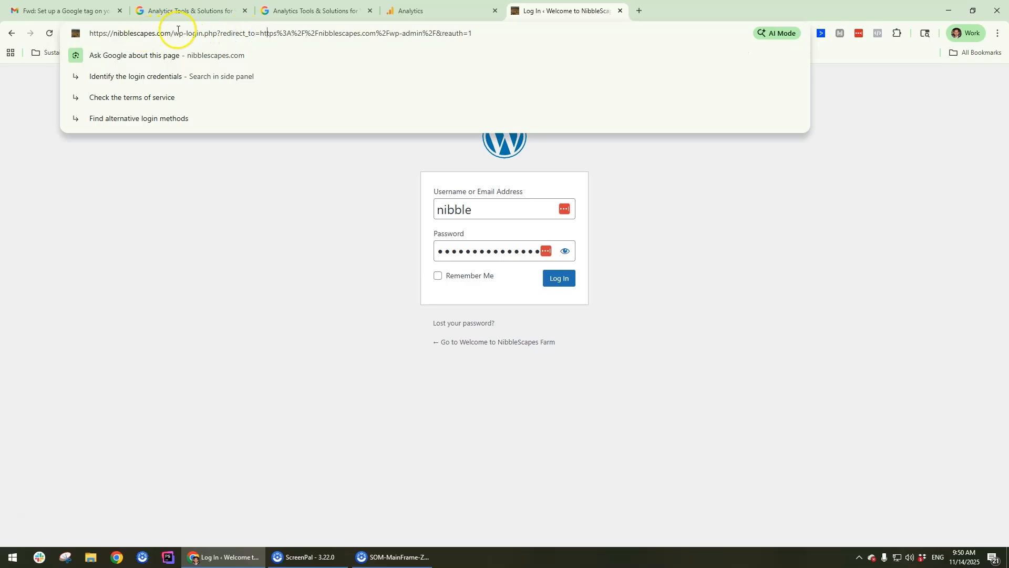
{"action": "left_click_drag", "start_coordinate": [168, 32], "coordinate": [500, 23]}
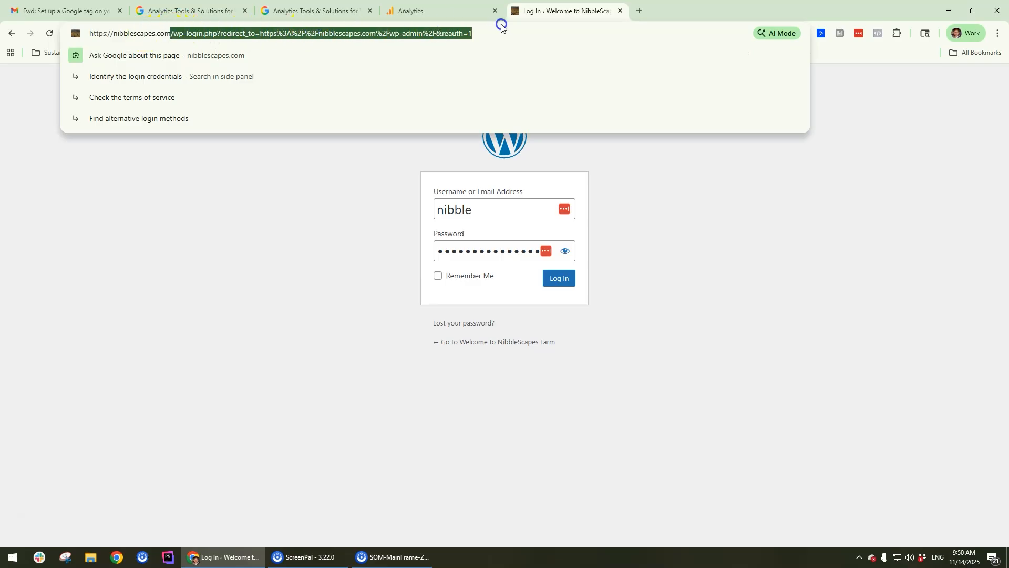
{"action": "left_click", "coordinate": [203, 35]}
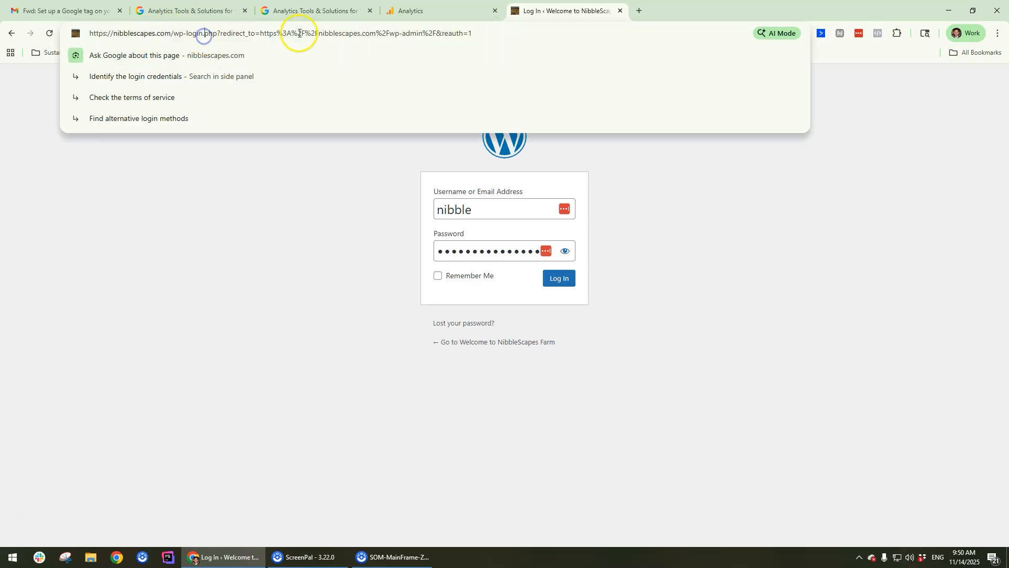
{"action": "left_click", "coordinate": [241, 225]}
{"action": "left_click", "coordinate": [567, 280]}
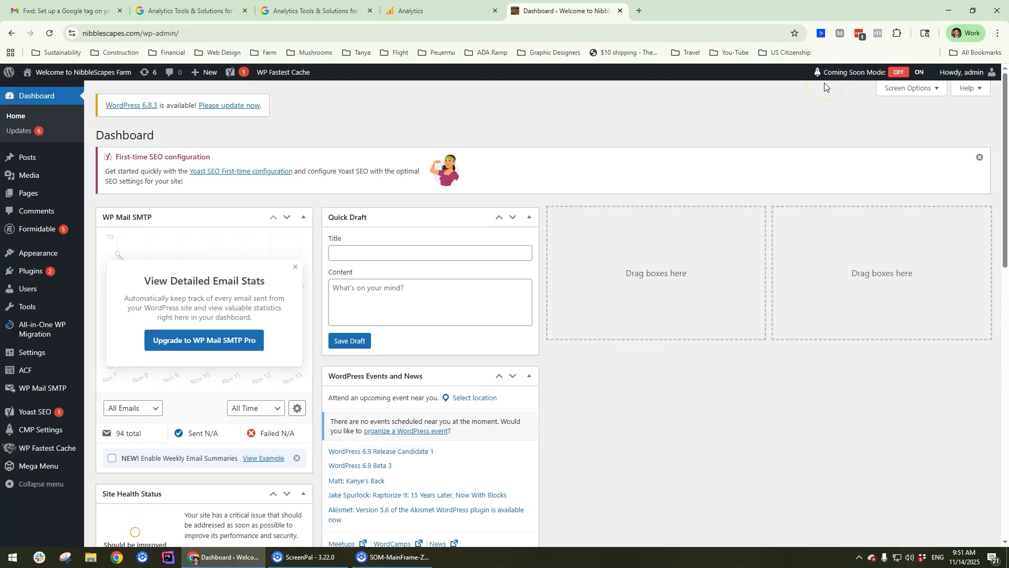
{"action": "mouse_move", "coordinate": [74, 372]}
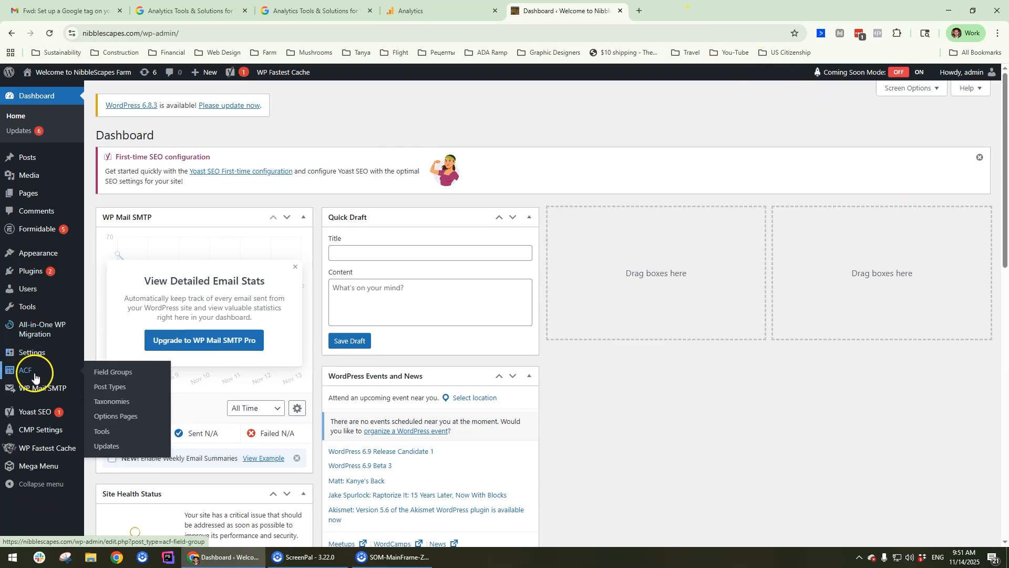
{"action": "mouse_move", "coordinate": [46, 341]}
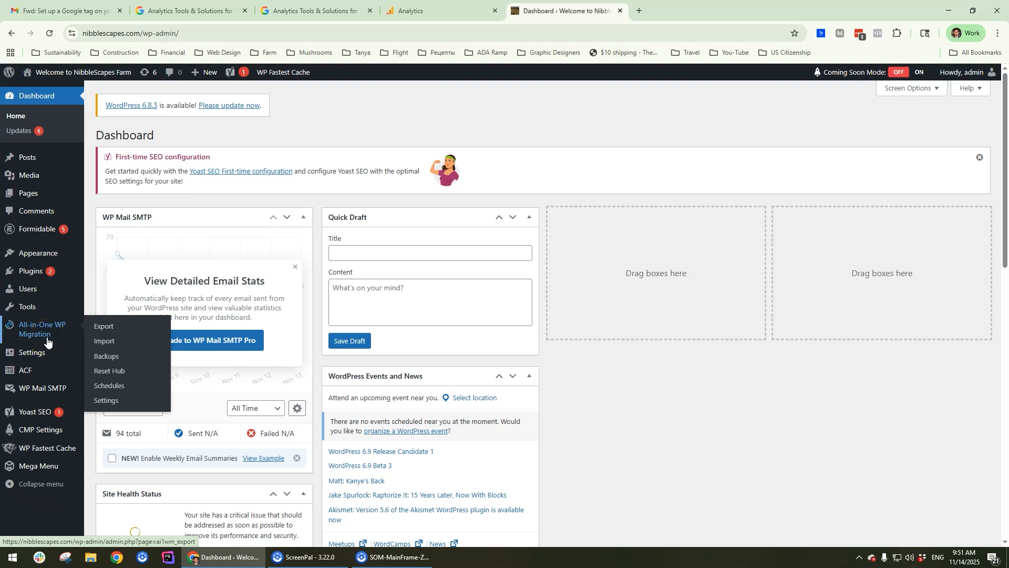
{"action": "mouse_move", "coordinate": [10, 278]}
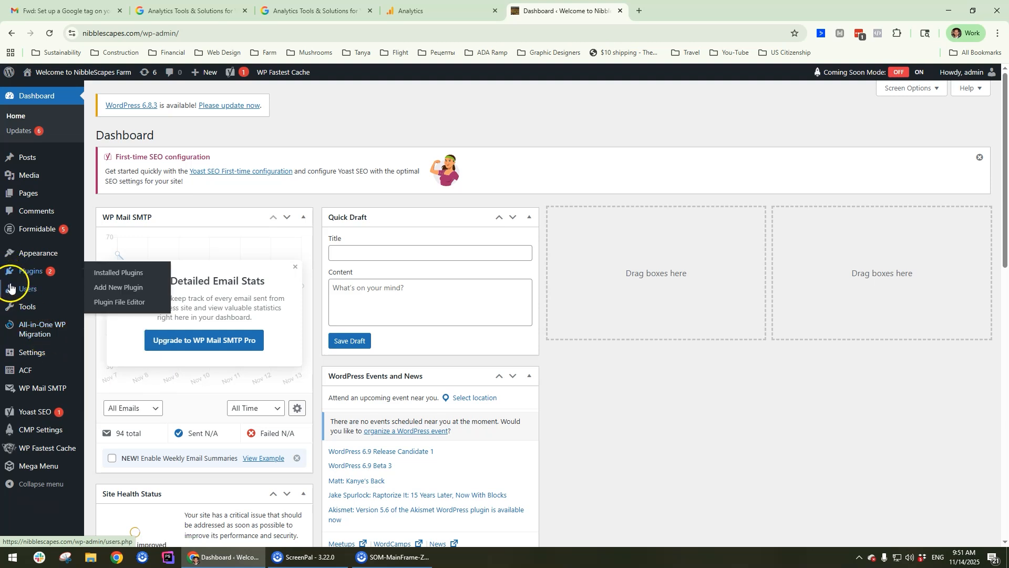
{"action": "mouse_move", "coordinate": [48, 256]}
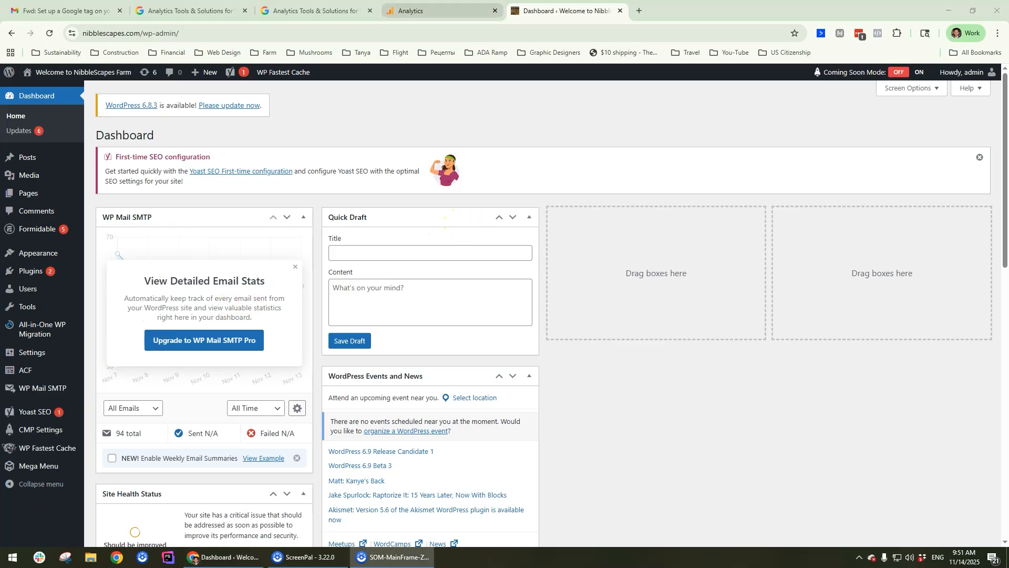
{"action": "left_click", "coordinate": [410, 18]}
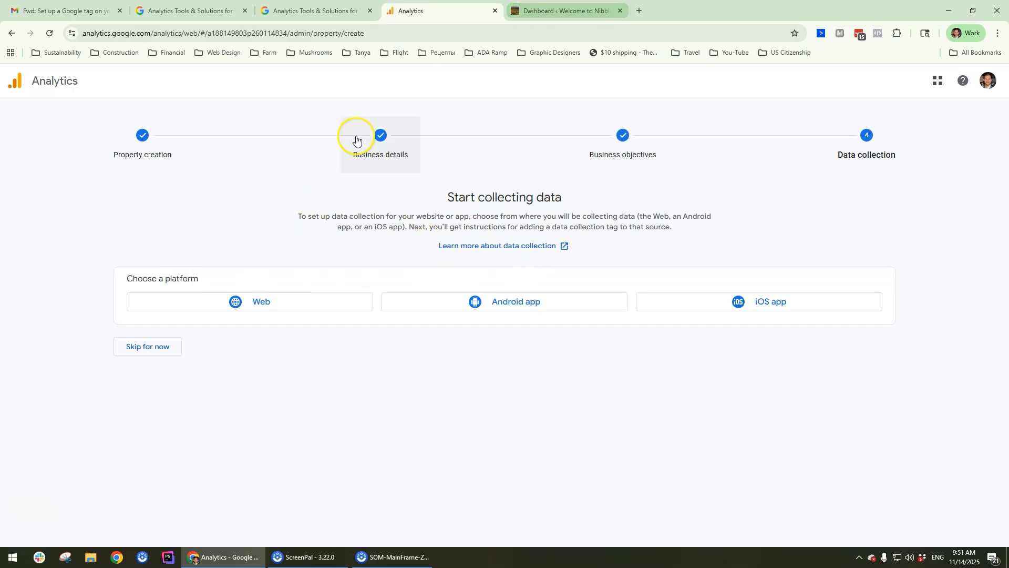
Open the ua0 theme's Theme Header file (header.php) in WordPress's Theme File Editor and review its head section.
{"action": "left_click", "coordinate": [563, 10]}
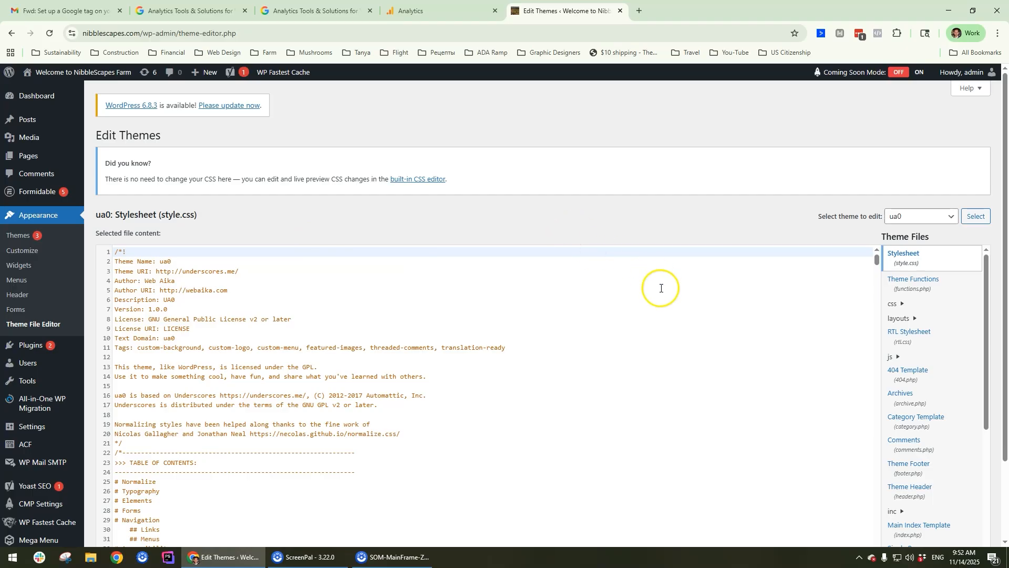
{"action": "scroll", "coordinate": [652, 316], "scroll_direction": "down", "scroll_amount": 1}
{"action": "scroll", "coordinate": [465, 183], "scroll_direction": "down", "scroll_amount": 2}
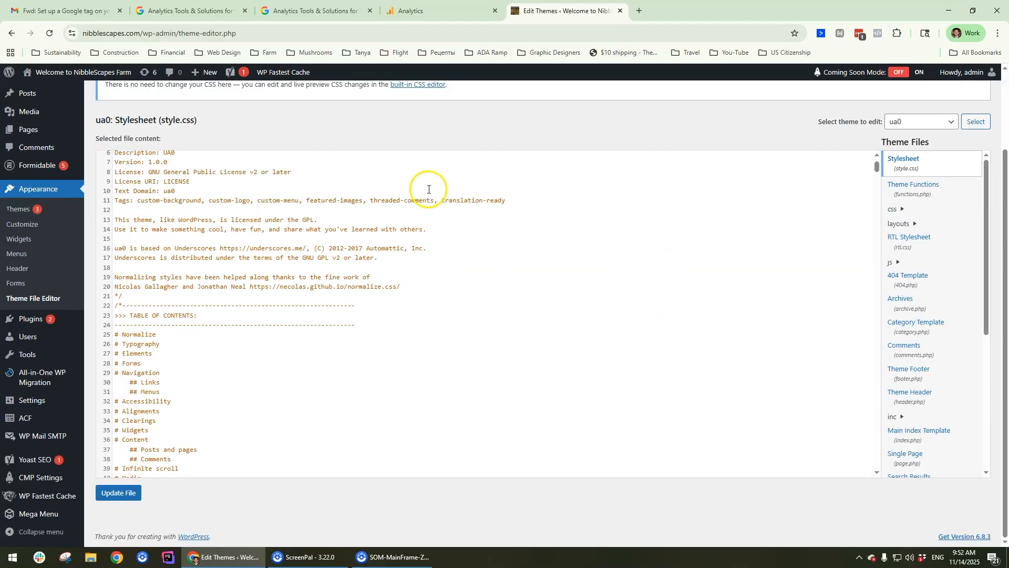
{"action": "scroll", "coordinate": [949, 382], "scroll_direction": "down", "scroll_amount": 1}
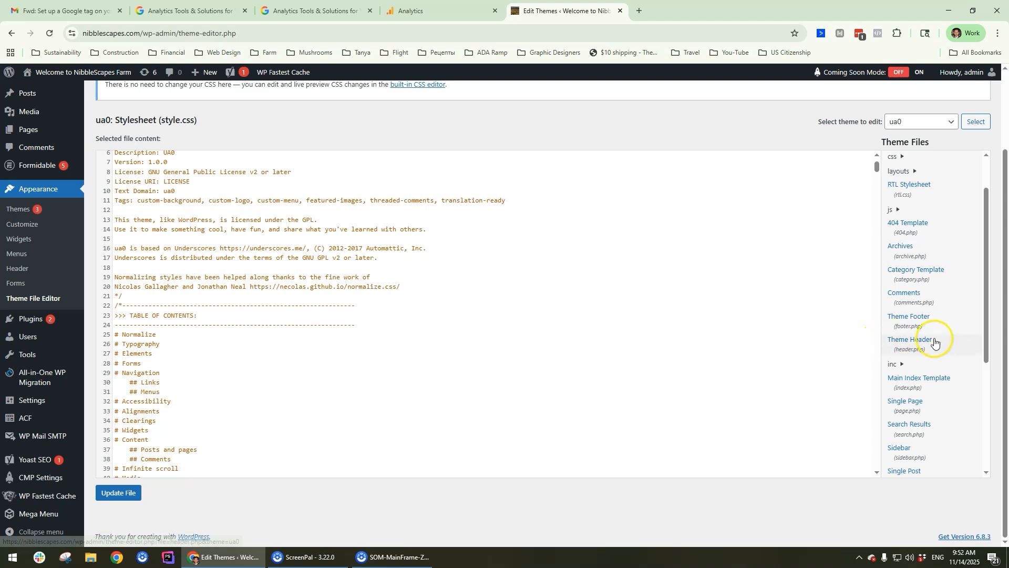
{"action": "left_click", "coordinate": [912, 341]}
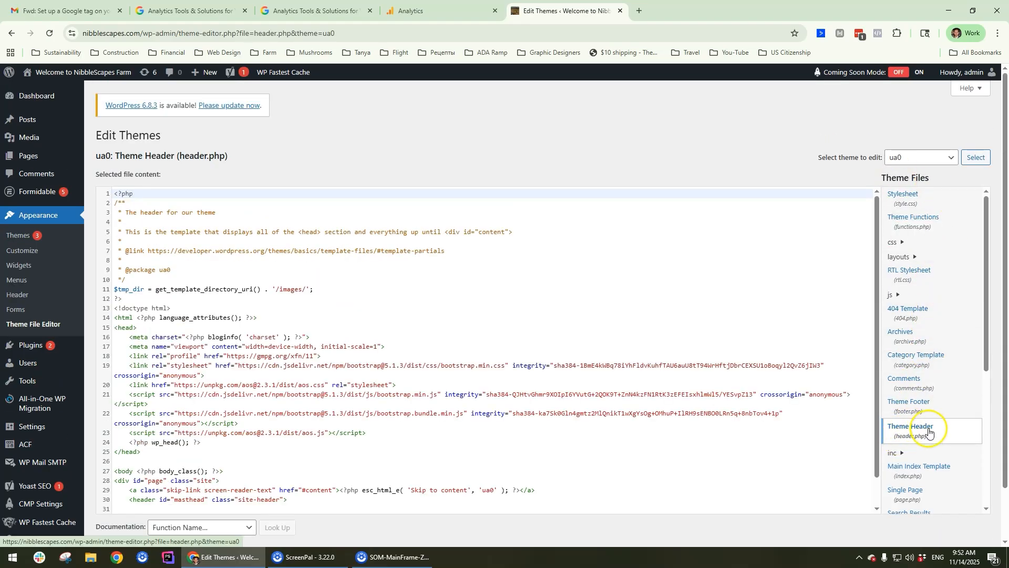
{"action": "scroll", "coordinate": [473, 310], "scroll_direction": "down", "scroll_amount": 3}
{"action": "scroll", "coordinate": [460, 359], "scroll_direction": "up", "scroll_amount": 3}
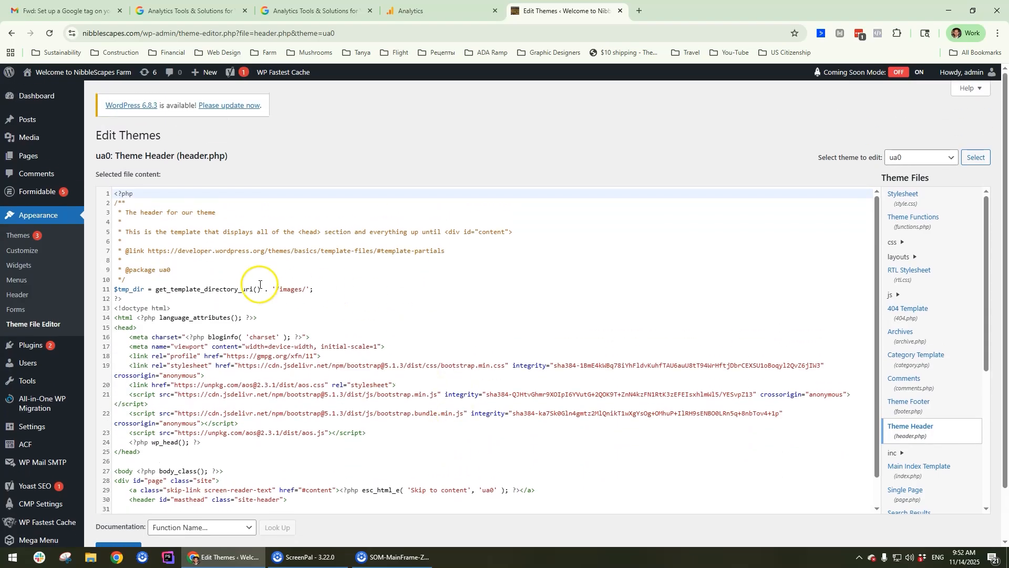
{"action": "scroll", "coordinate": [258, 282], "scroll_direction": "down", "scroll_amount": 1}
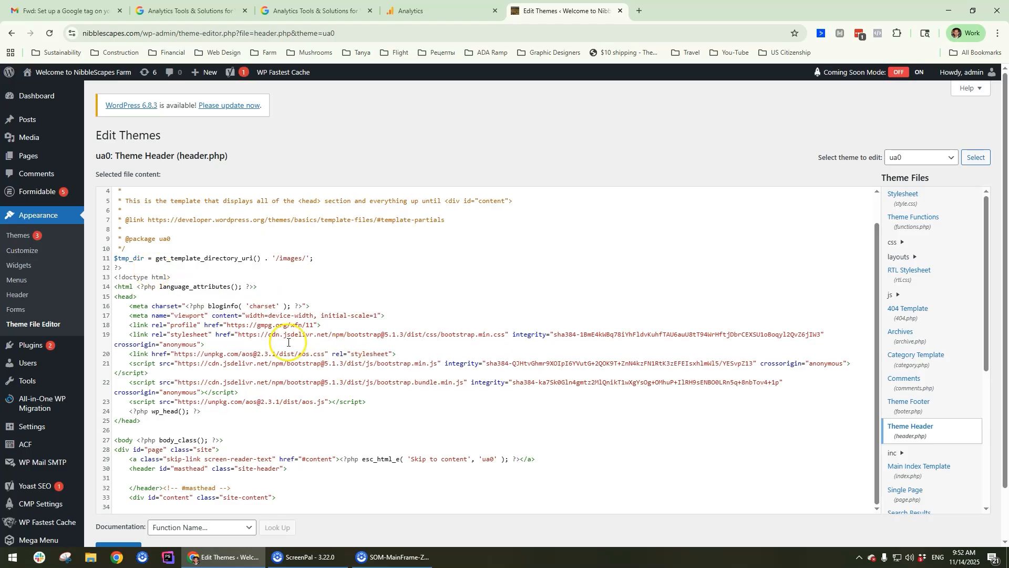
{"action": "scroll", "coordinate": [189, 386], "scroll_direction": "down", "scroll_amount": 1}
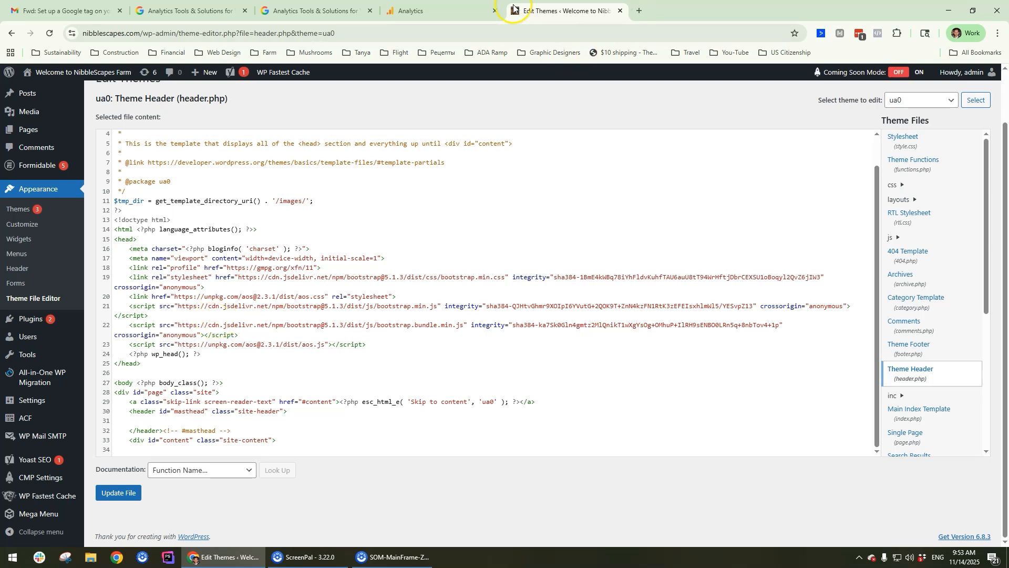
{"action": "left_click", "coordinate": [470, 7]}
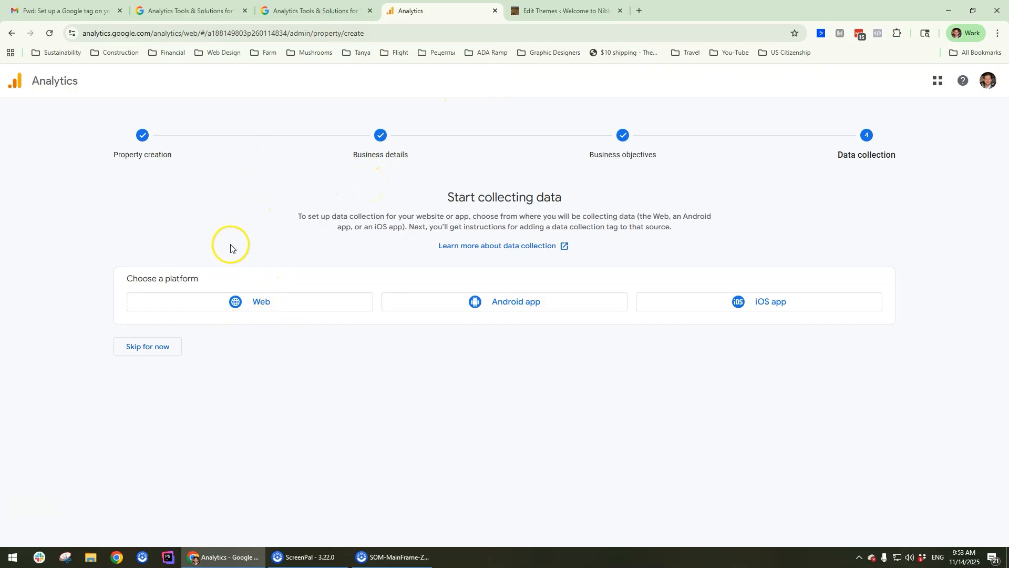
{"action": "left_click", "coordinate": [254, 303]}
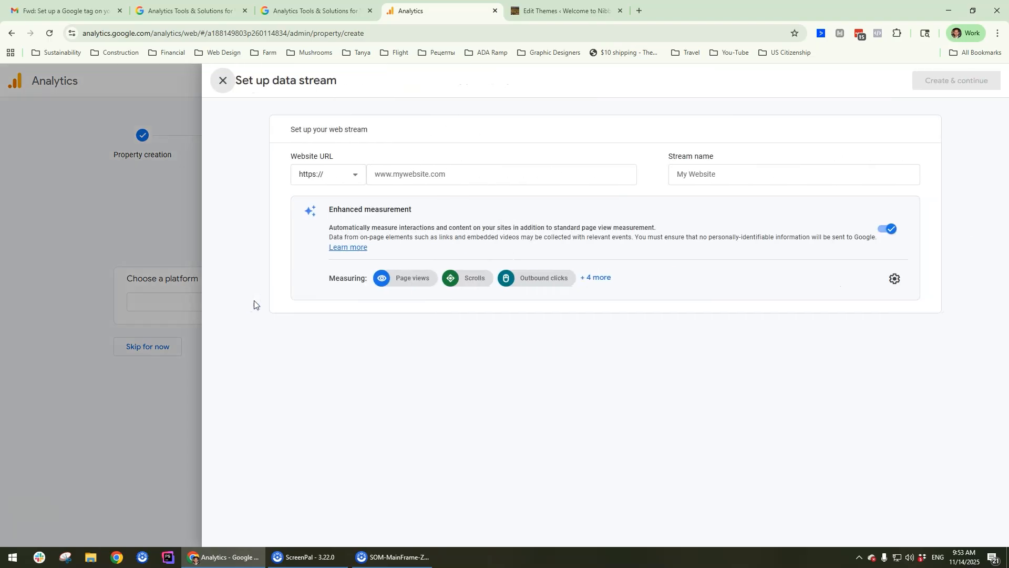
{"action": "left_click", "coordinate": [558, 11]}
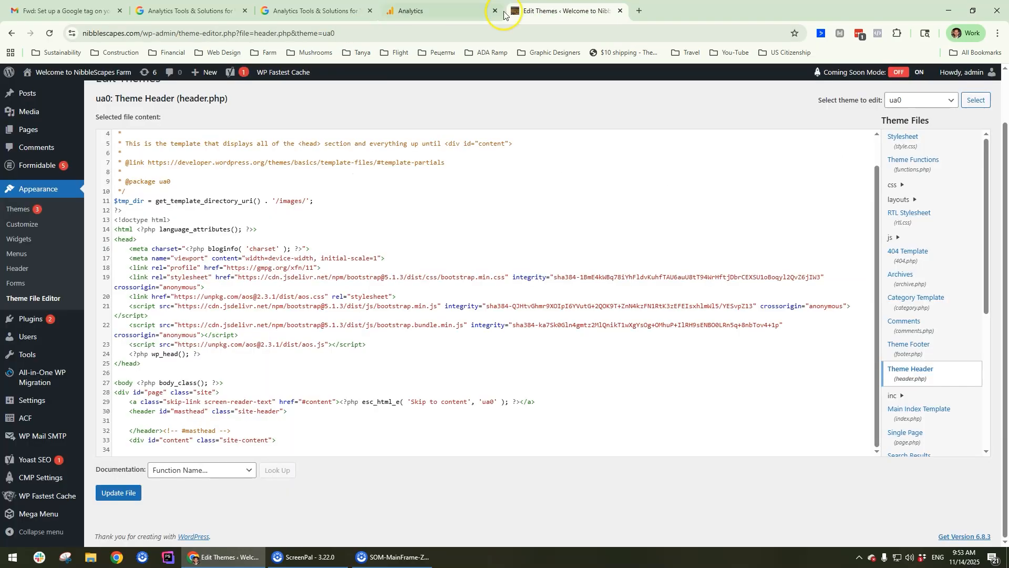
{"action": "double_click", "coordinate": [140, 36]}
{"action": "key", "text": "ctrl+c"}
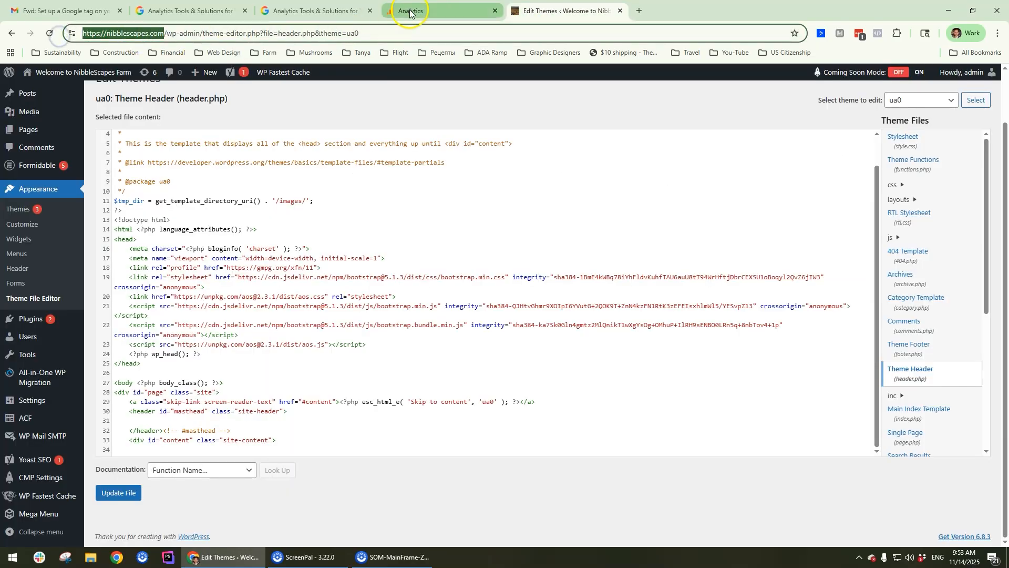
{"action": "left_click", "coordinate": [427, 2]}
{"action": "left_click", "coordinate": [407, 172]}
{"action": "key", "text": "ctrl+v"}
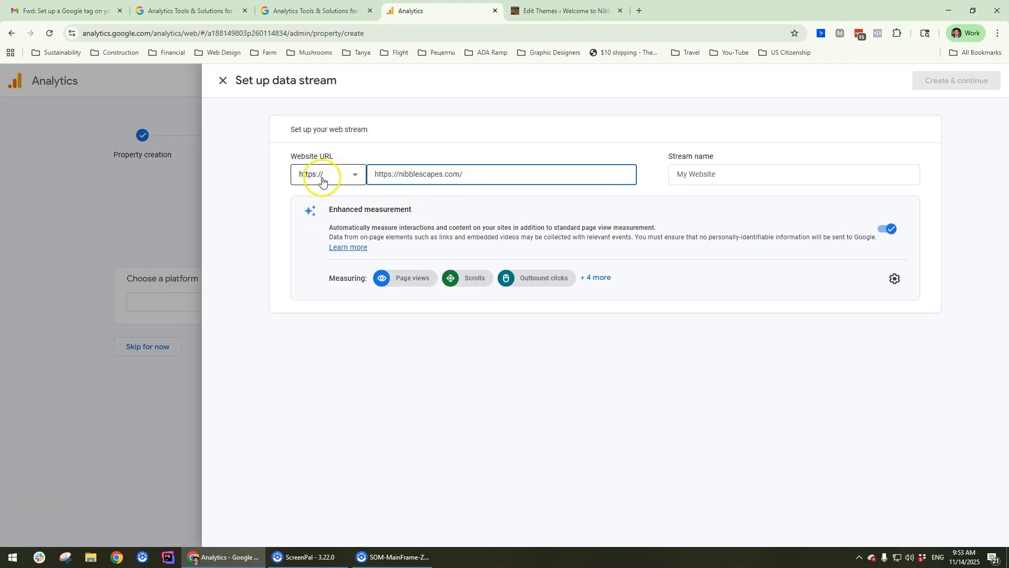
{"action": "left_click_drag", "start_coordinate": [381, 176], "coordinate": [349, 178]}
{"action": "key", "text": "BackSpace"}
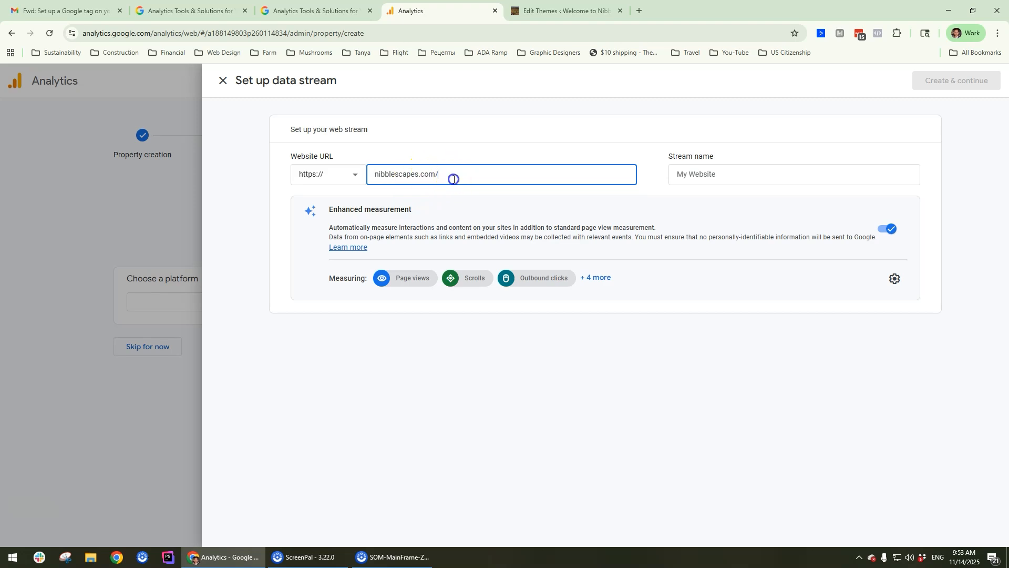
Remove the trailing slash from the website URL, name the stream nibblescapes.com, and create the web data stream.
{"action": "triple_click", "coordinate": [449, 173]}
{"action": "key", "text": "ctrl+c"}
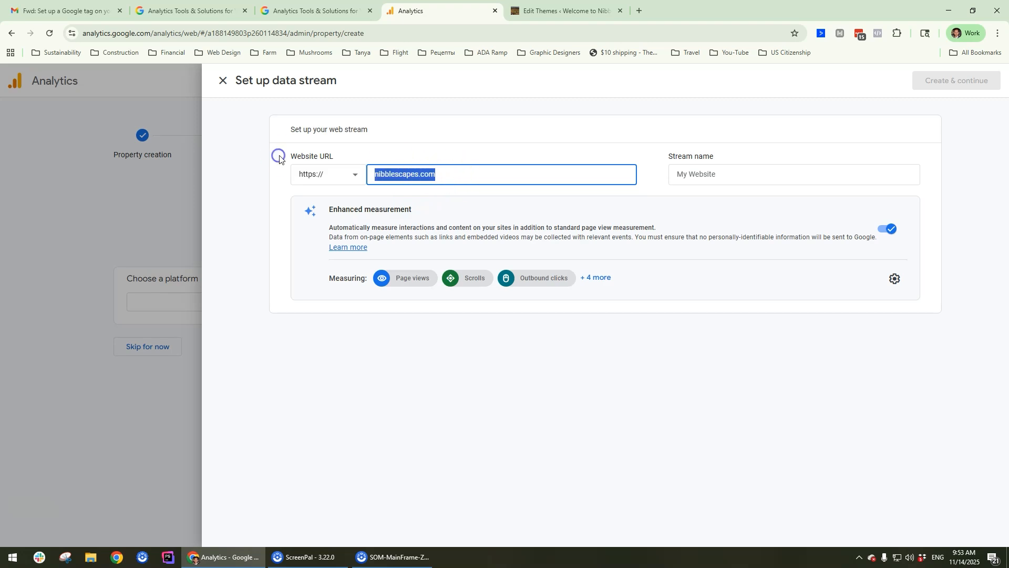
{"action": "left_click", "coordinate": [461, 174]}
{"action": "key", "text": "BackSpace"}
{"action": "left_click", "coordinate": [722, 174]}
{"action": "key", "text": "ctrl+v"}
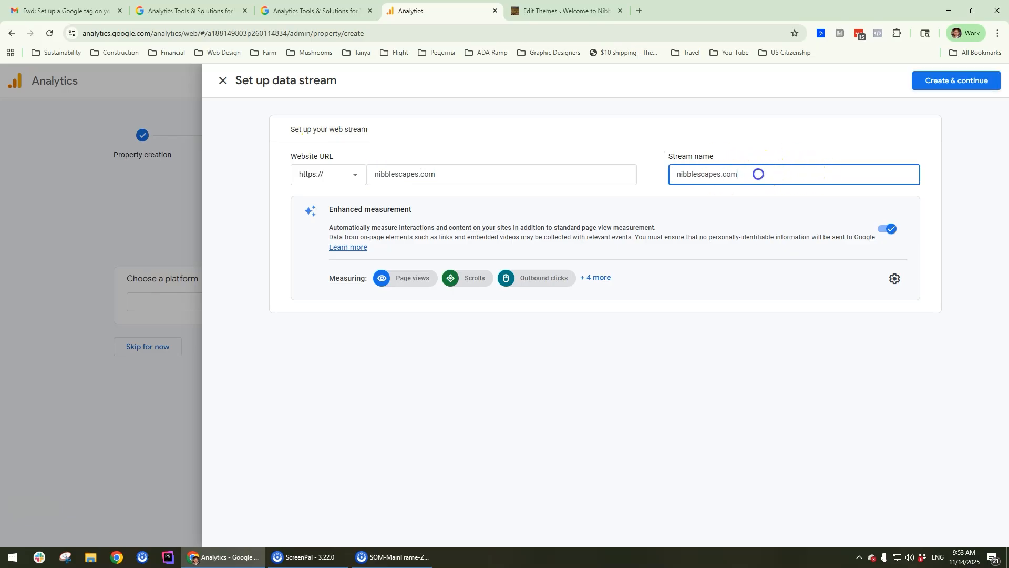
{"action": "left_click_drag", "start_coordinate": [693, 175], "coordinate": [674, 179]}
{"action": "left_click", "coordinate": [725, 175]}
{"action": "left_click", "coordinate": [946, 81]}
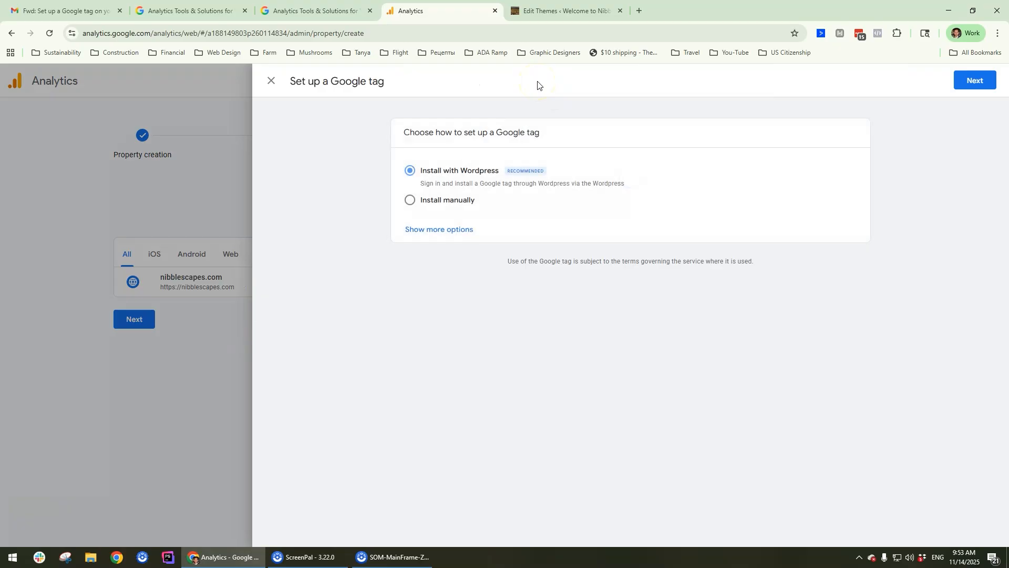
Choose manual installation for the Google tag and copy its code snippet.
{"action": "left_click", "coordinate": [408, 202]}
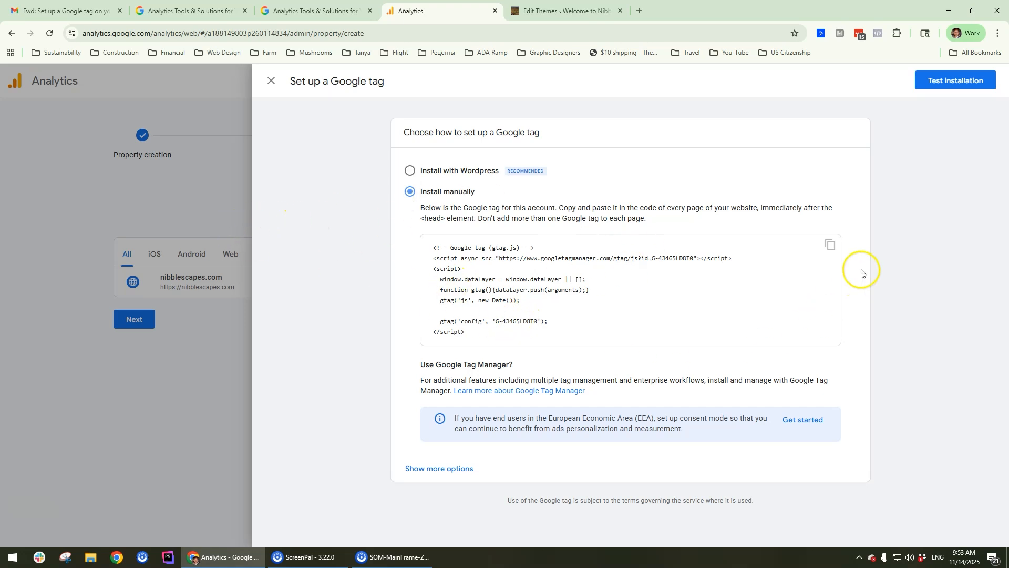
{"action": "left_click", "coordinate": [831, 245]}
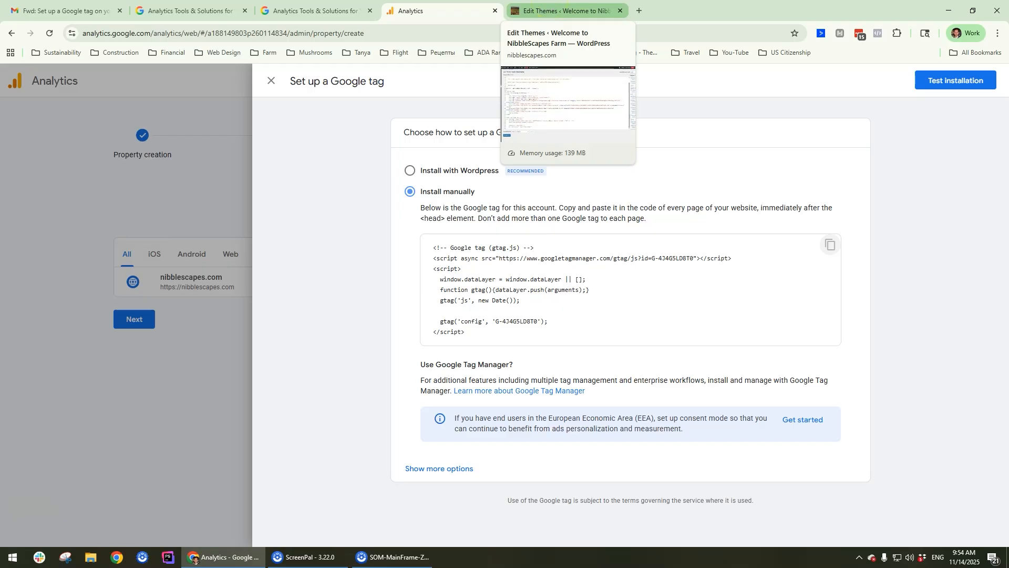
{"action": "left_click", "coordinate": [559, 11]}
{"action": "left_click", "coordinate": [457, 12]}
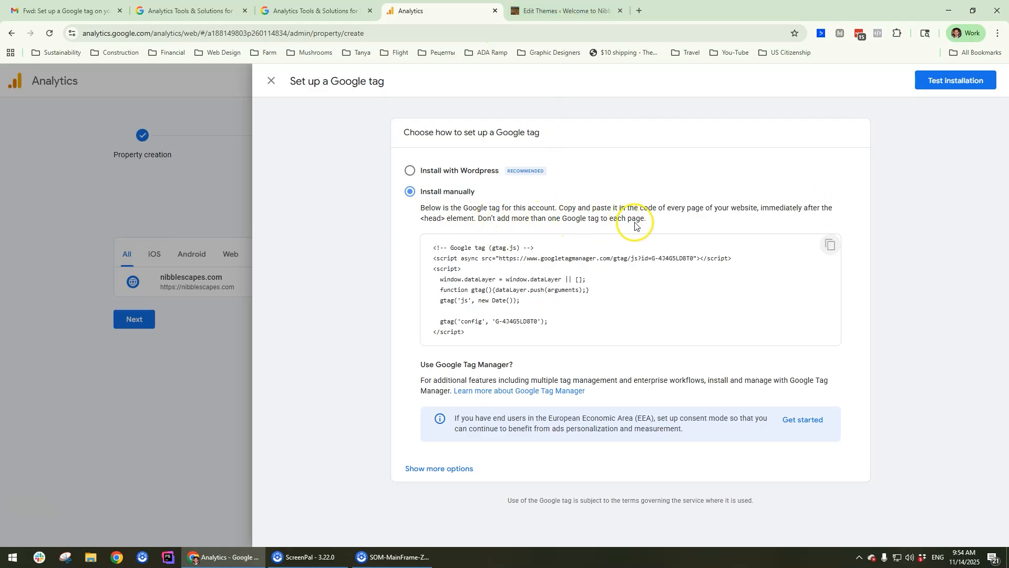
Compare Google's tag placement instructions with the head section of header.php in the WordPress theme editor.
{"action": "left_click", "coordinate": [565, 11]}
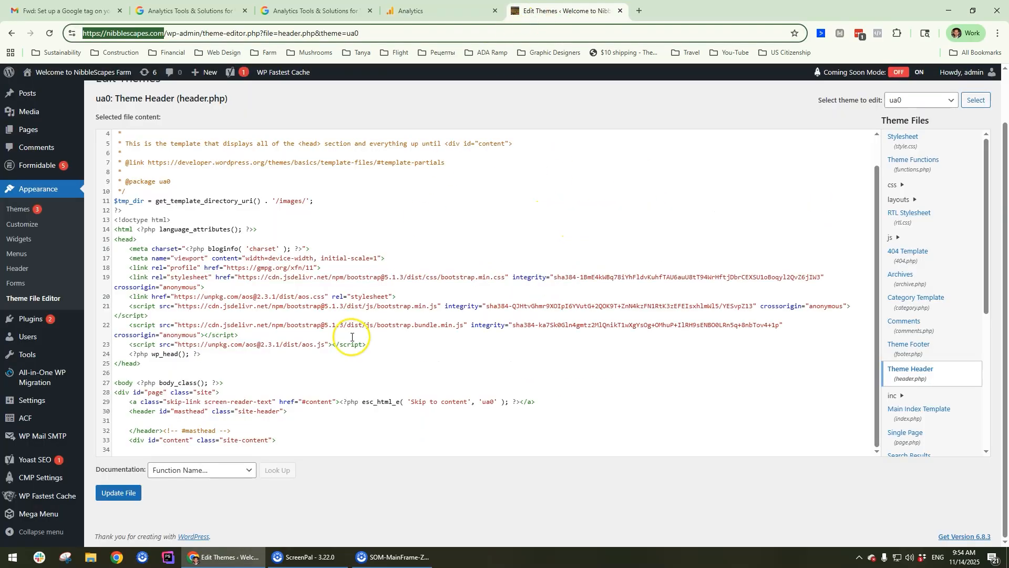
{"action": "left_click", "coordinate": [391, 10]}
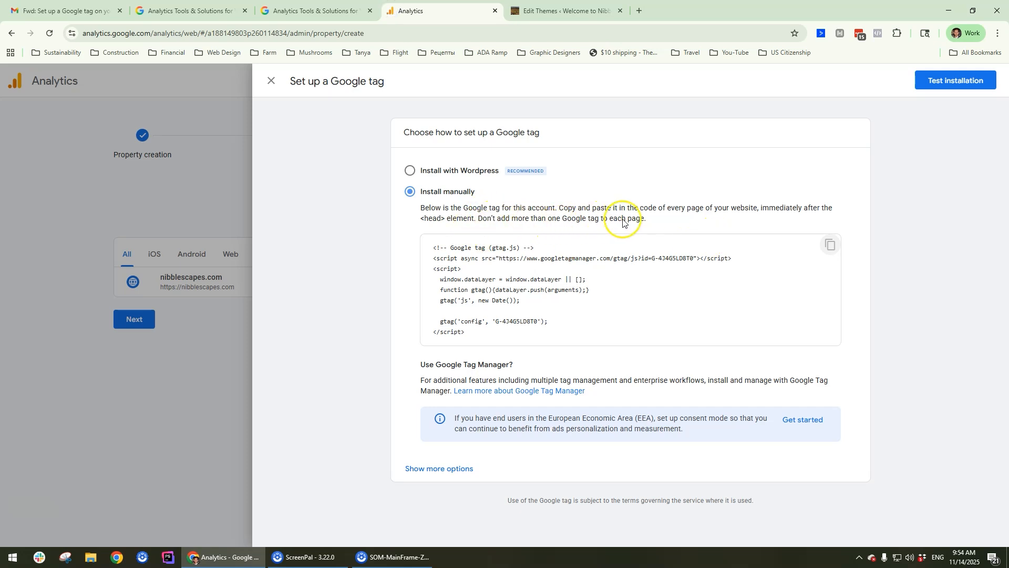
{"action": "left_click", "coordinate": [562, 10]}
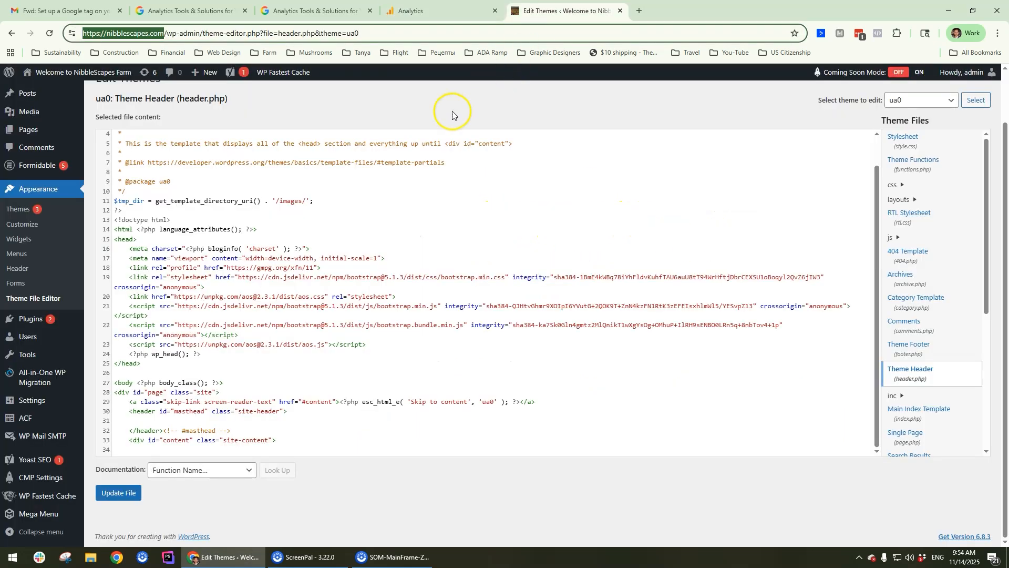
{"action": "left_click", "coordinate": [306, 357]}
{"action": "left_click", "coordinate": [308, 364]}
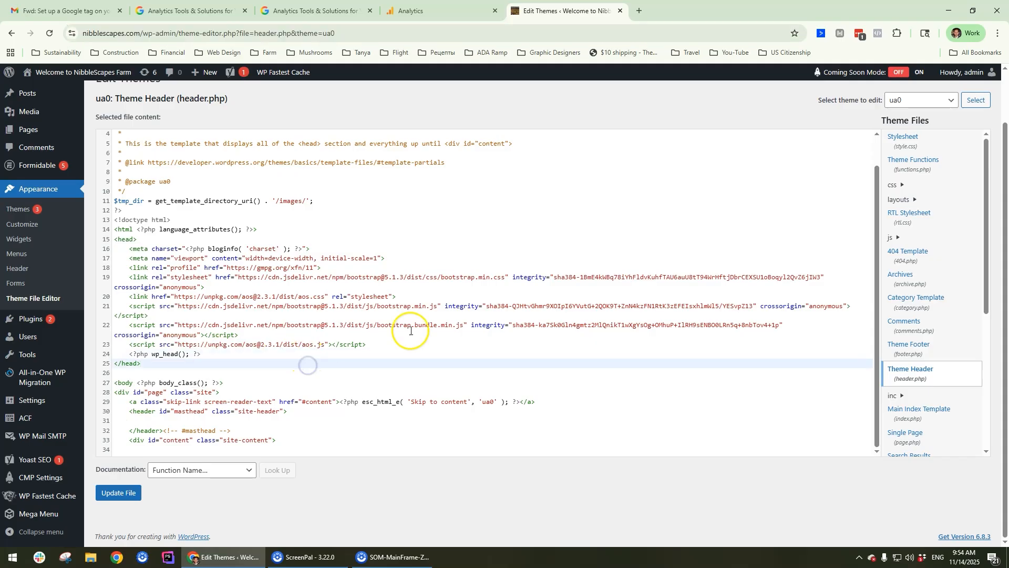
{"action": "left_click", "coordinate": [425, 10]}
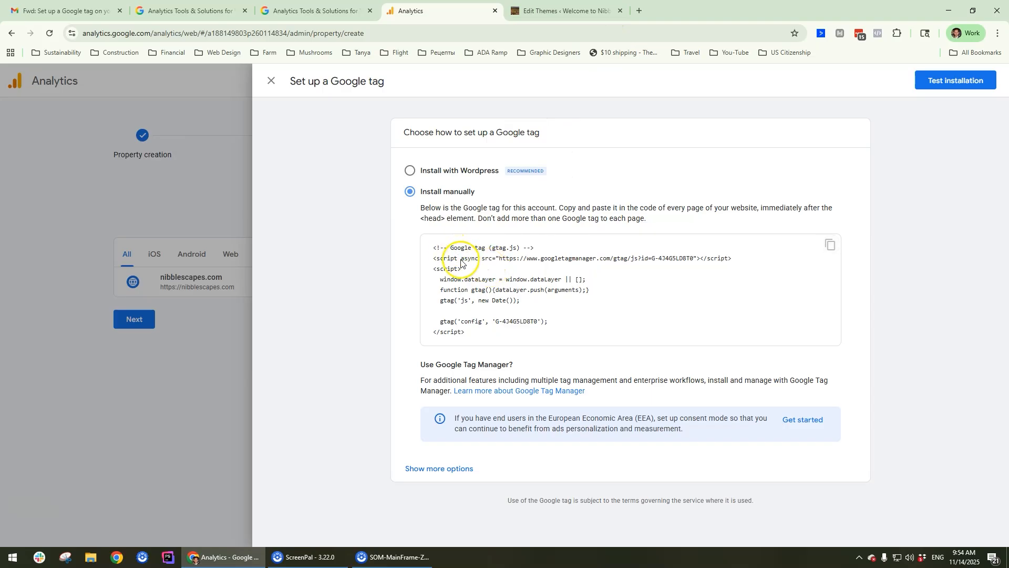
{"action": "left_click", "coordinate": [537, 12]}
{"action": "left_click", "coordinate": [168, 361]}
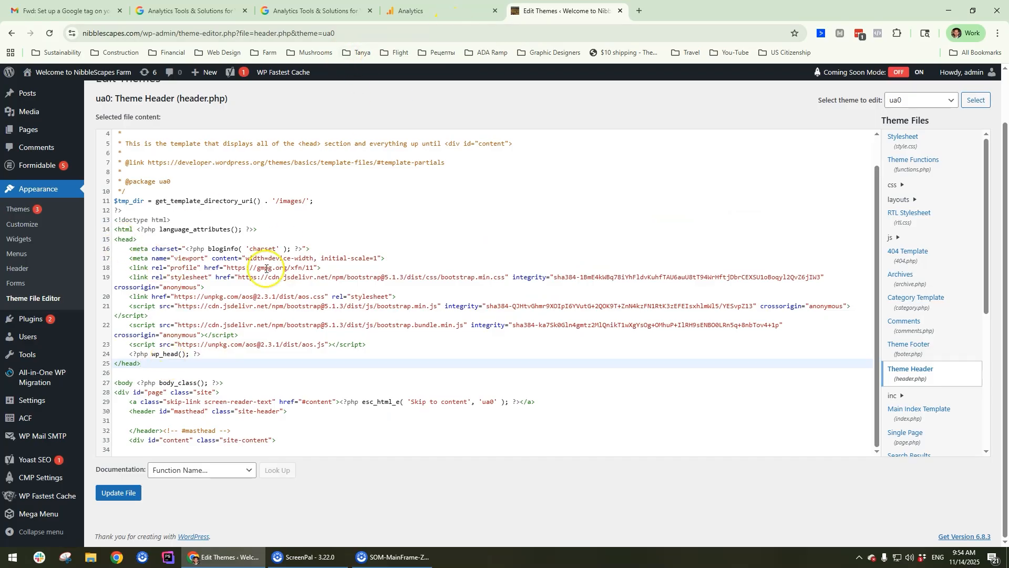
{"action": "left_click_drag", "start_coordinate": [179, 248], "coordinate": [212, 362]}
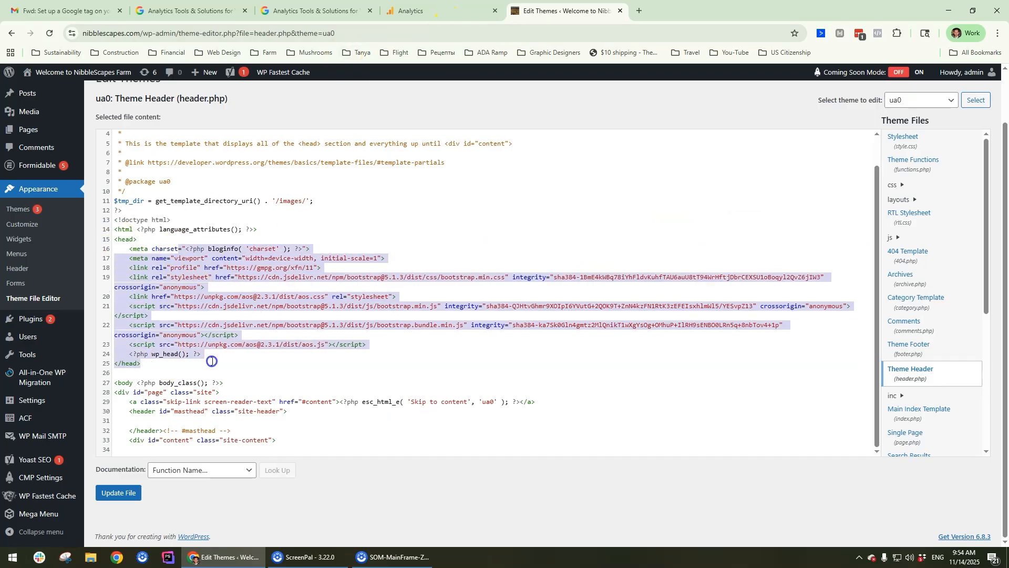
{"action": "left_click_drag", "start_coordinate": [172, 400], "coordinate": [198, 416]}
{"action": "left_click", "coordinate": [431, 10]}
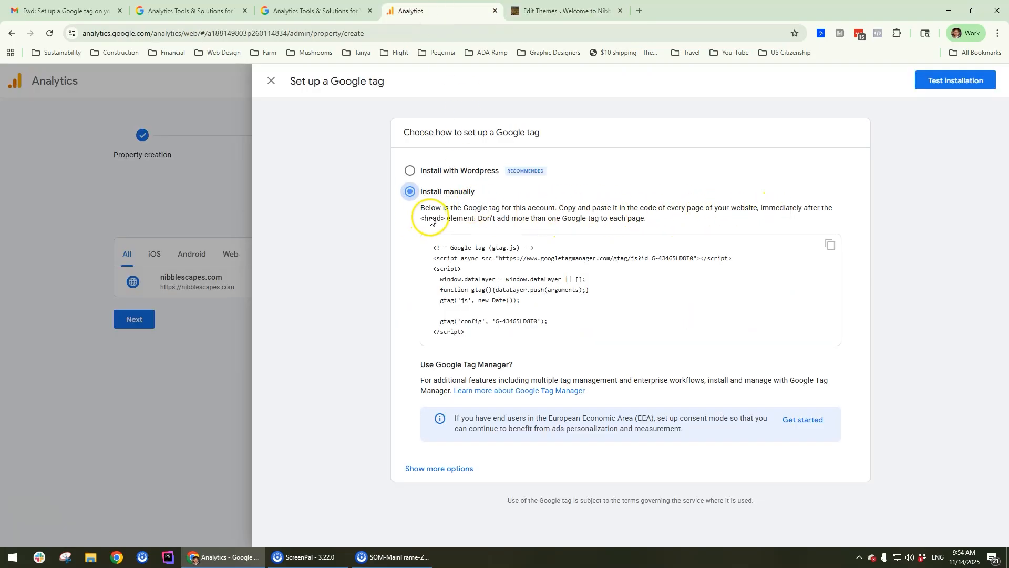
{"action": "left_click", "coordinate": [560, 11]}
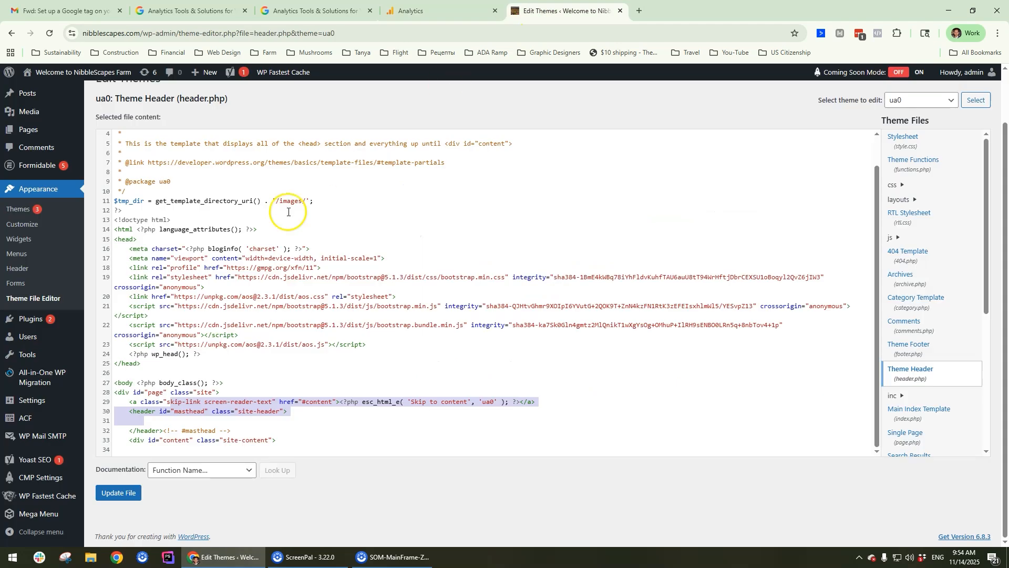
Locate the opening and closing head tags in header.php and recheck the placement instructions in Google Analytics.
{"action": "double_click", "coordinate": [126, 242]}
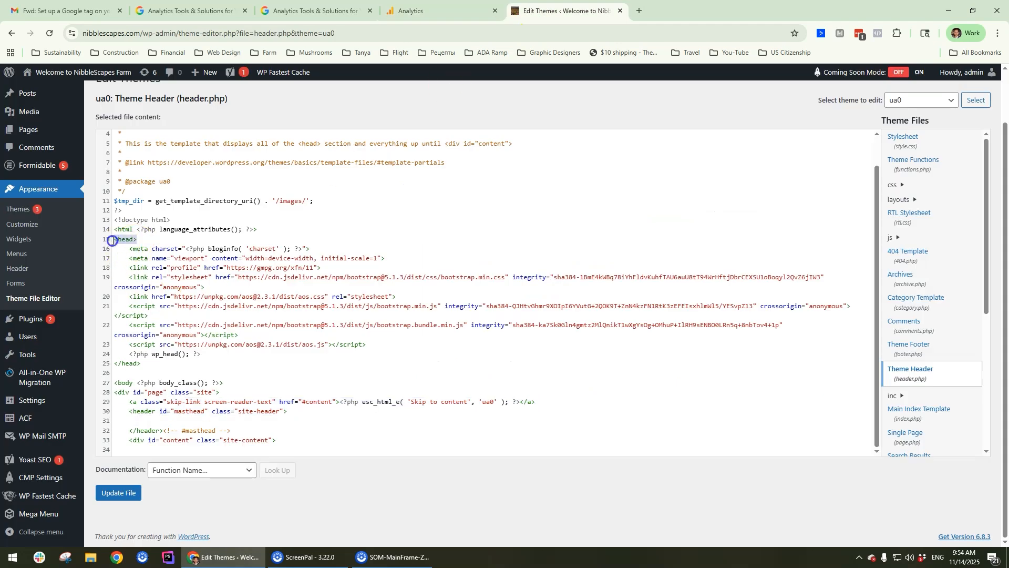
{"action": "left_click", "coordinate": [134, 242]}
{"action": "left_click_drag", "start_coordinate": [138, 241], "coordinate": [110, 242]}
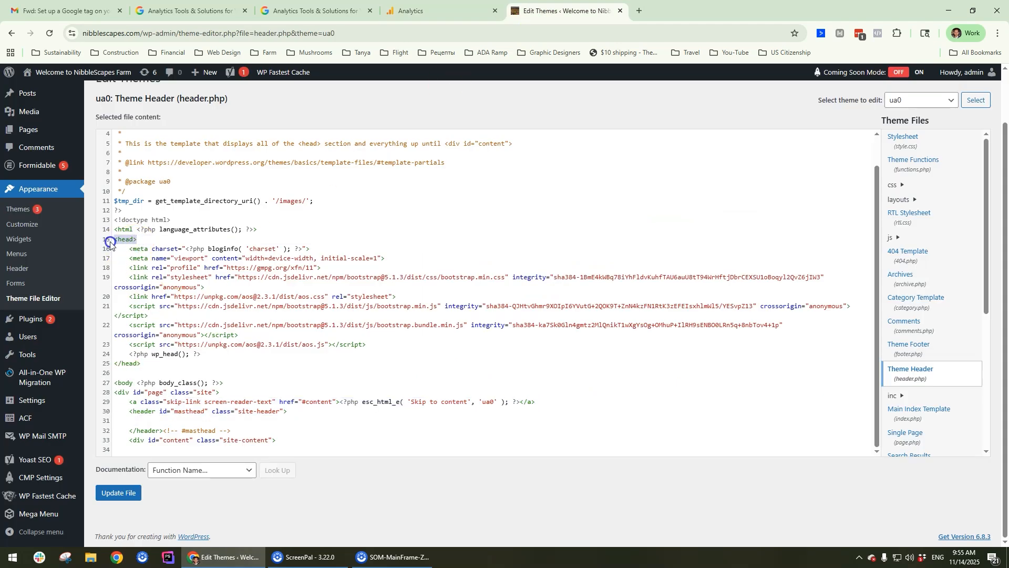
{"action": "left_click", "coordinate": [146, 245]}
{"action": "left_click_drag", "start_coordinate": [118, 239], "coordinate": [134, 239]}
{"action": "left_click", "coordinate": [129, 365]}
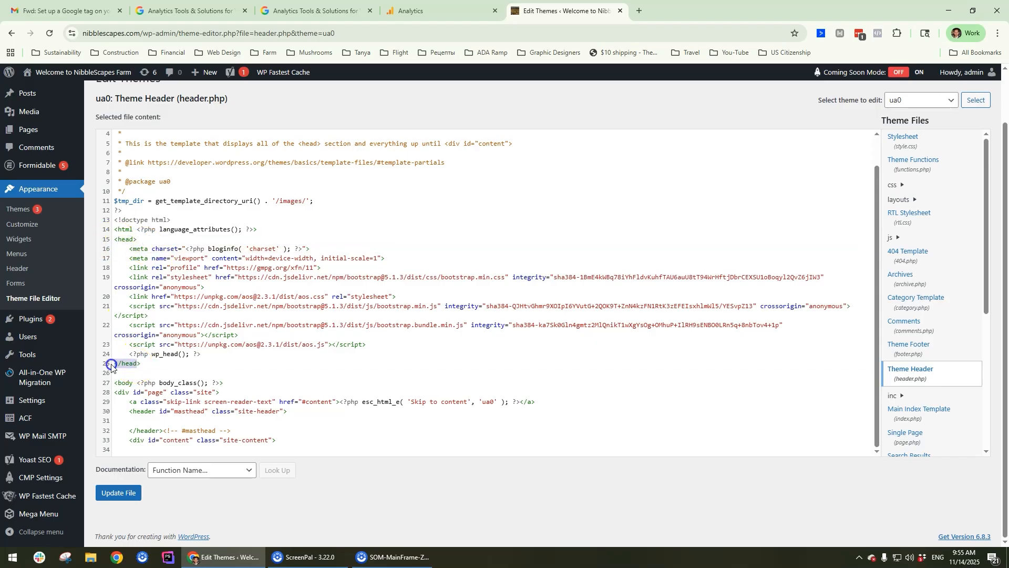
{"action": "left_click", "coordinate": [425, 9]}
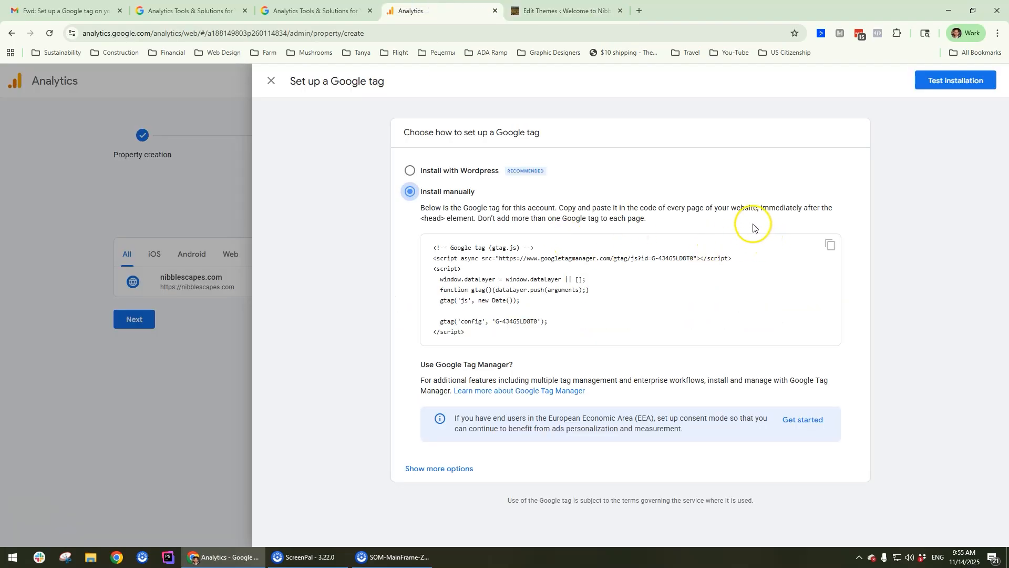
{"action": "left_click", "coordinate": [553, 11]}
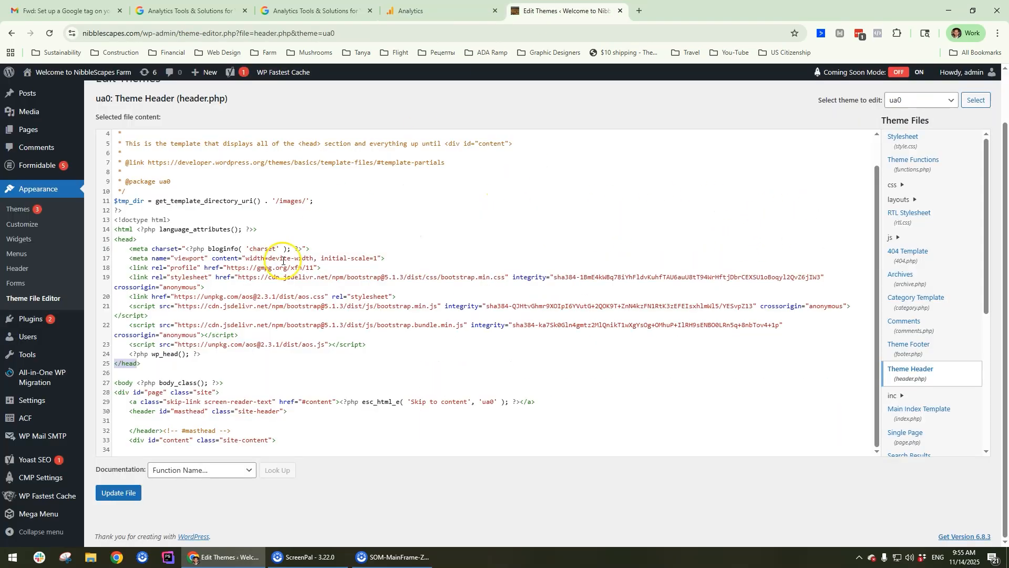
Examine the extent of the head section in header.php and how its script elements open and close.
{"action": "left_click", "coordinate": [222, 283]}
{"action": "left_click_drag", "start_coordinate": [113, 239], "coordinate": [162, 368]}
{"action": "double_click", "coordinate": [126, 238]}
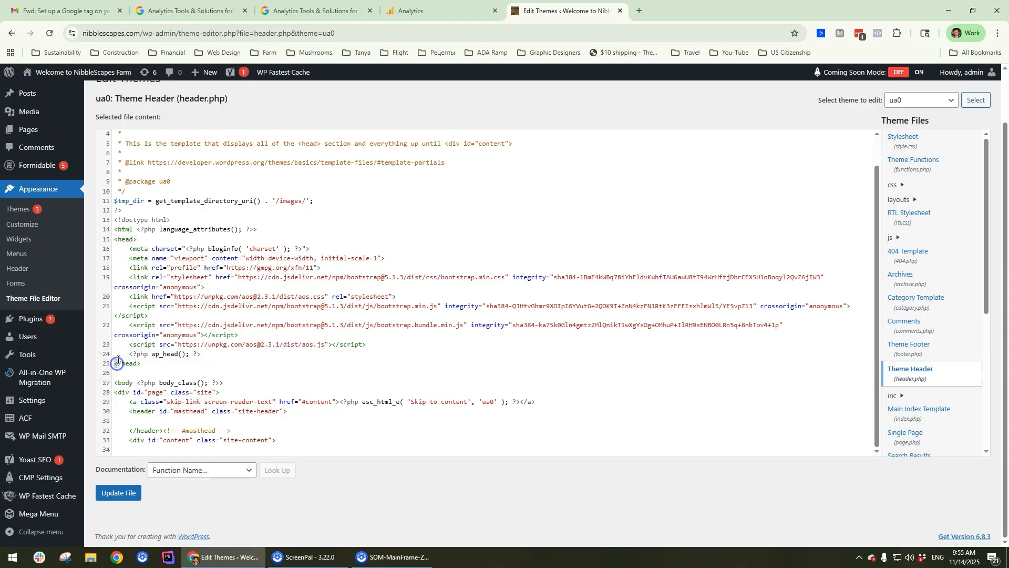
{"action": "left_click", "coordinate": [133, 363]}
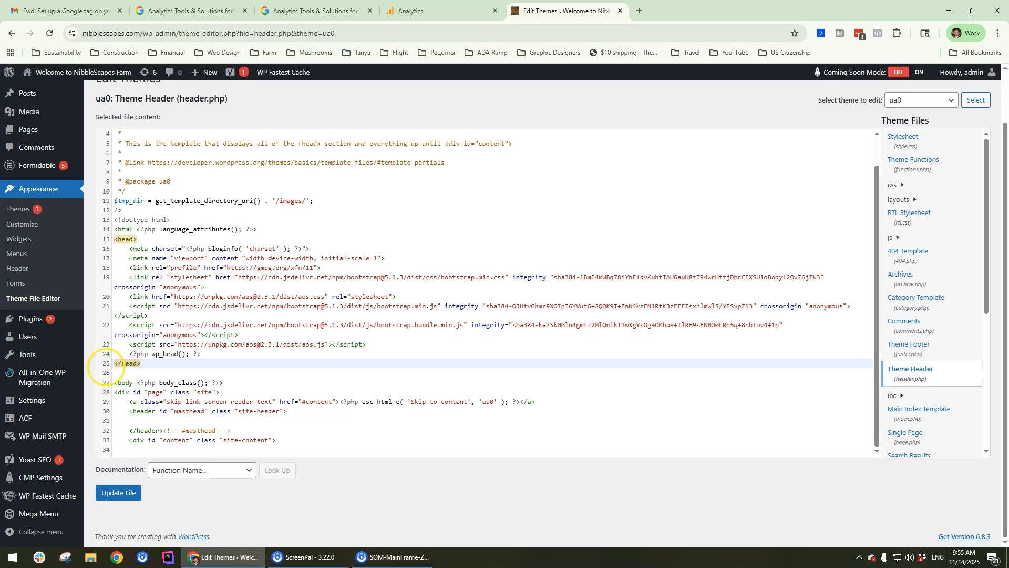
{"action": "left_click", "coordinate": [148, 363]}
{"action": "double_click", "coordinate": [131, 363]}
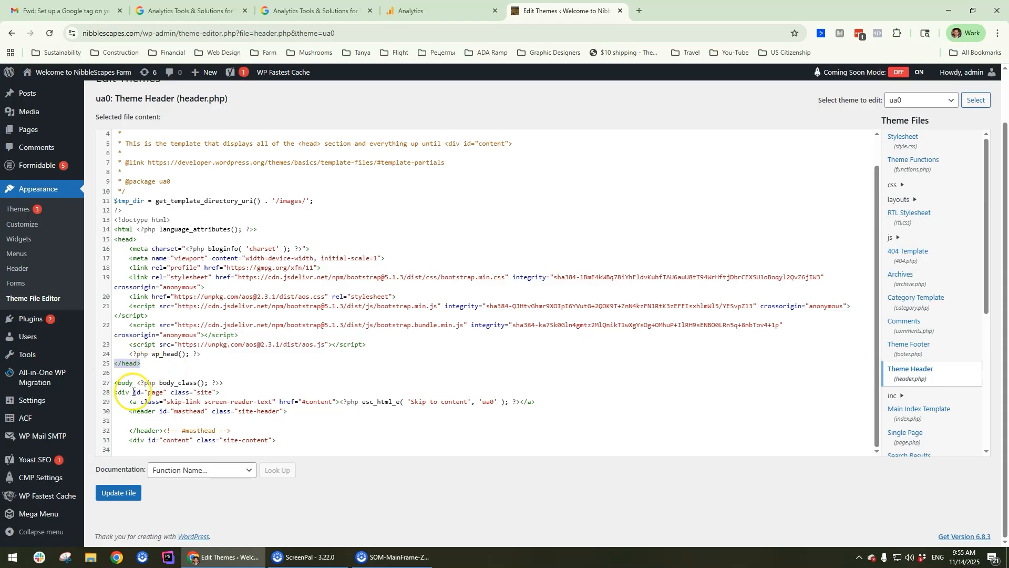
{"action": "left_click", "coordinate": [154, 312]}
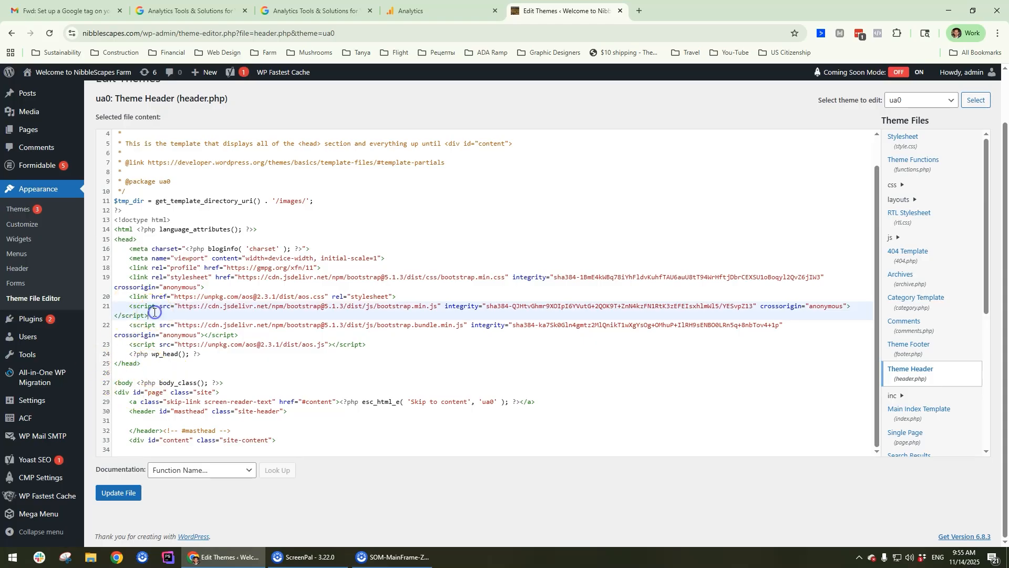
{"action": "left_click", "coordinate": [132, 305], "text": "shift"}
{"action": "double_click", "coordinate": [149, 305]}
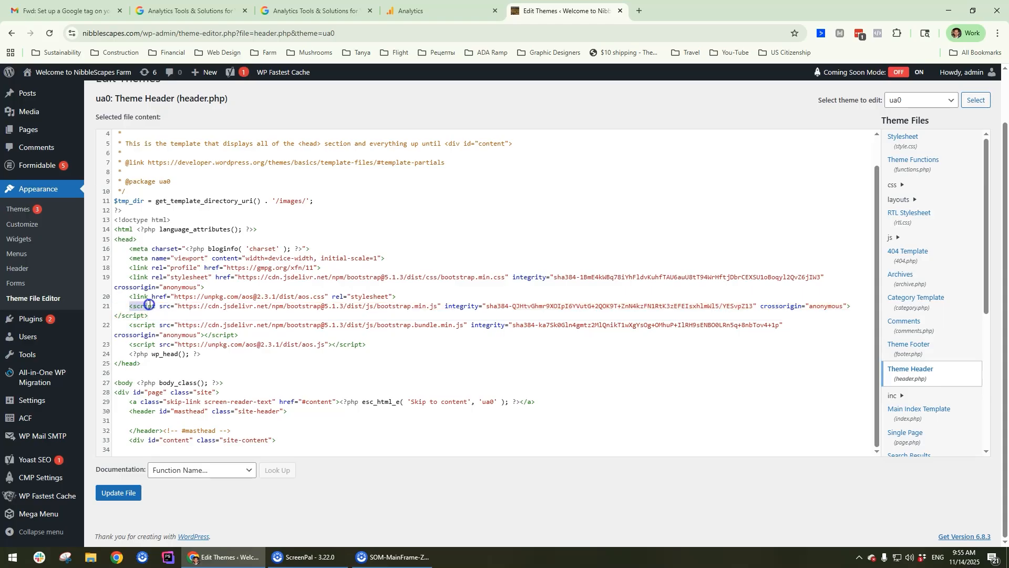
{"action": "left_click", "coordinate": [120, 314]}
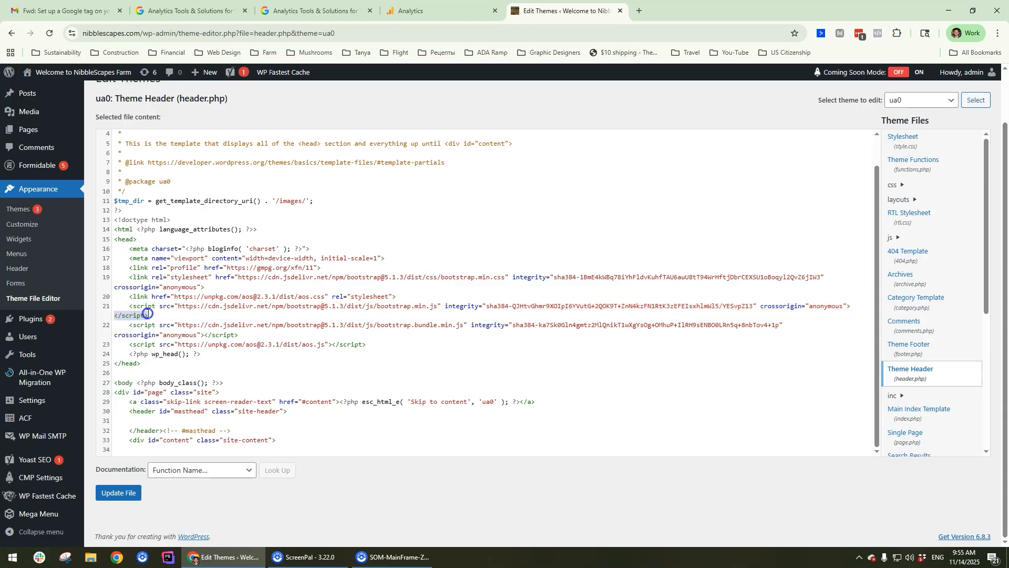
{"action": "left_click", "coordinate": [166, 364]}
{"action": "left_click_drag", "start_coordinate": [141, 363], "coordinate": [104, 251]}
Paste the copied Google tag code between the closing head tag and the body tag in header.php, and update the file.
{"action": "left_click", "coordinate": [165, 369]}
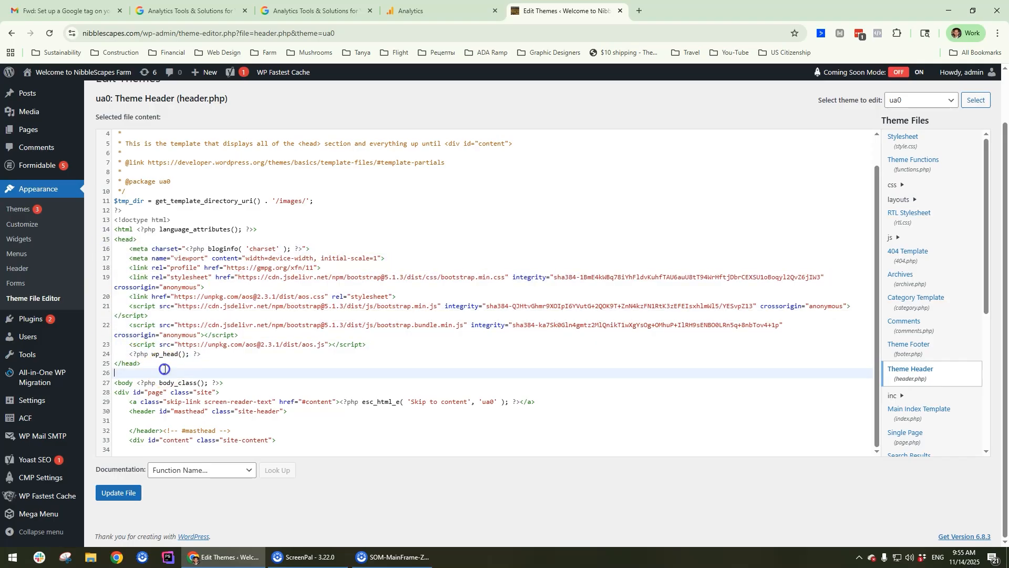
{"action": "key", "text": "Return"}
{"action": "key", "text": "Return"}
{"action": "key", "text": "Up"}
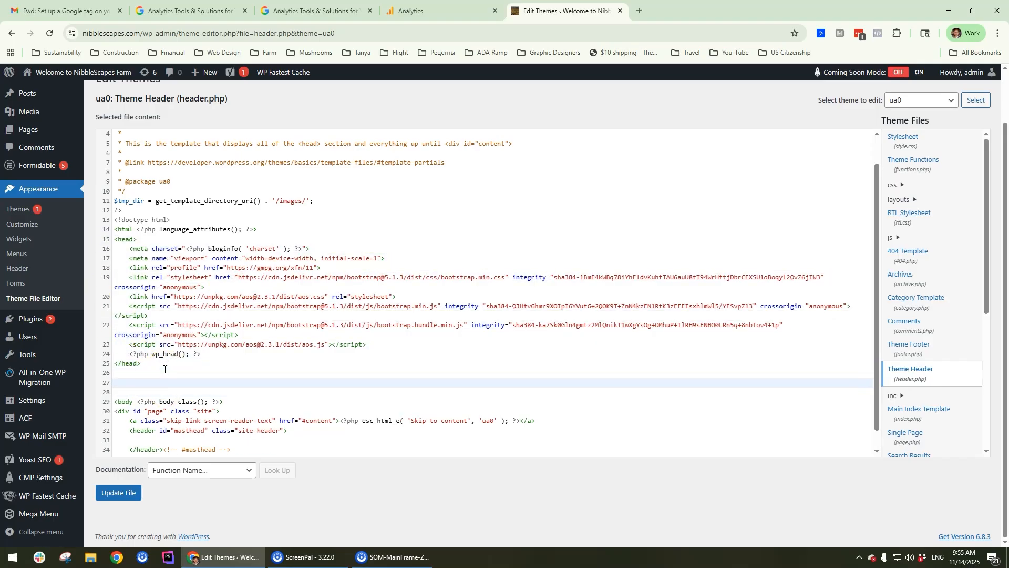
{"action": "type", "text": "<!-- Google tag (gtag.js) --> <script async src=\"https://www.googletagmanager.com/gtag/js?id=G-4J4G5LD8T0\"></script> <script>   window.dataLayer = window.dataLayer || [];   function gtag(){dataLayer.push(arguments);}   gtag('js', new Date());    gtag('config', 'G-4J4G5LD8T0'); </script>"}
{"action": "scroll", "coordinate": [173, 363], "scroll_direction": "down", "scroll_amount": 3}
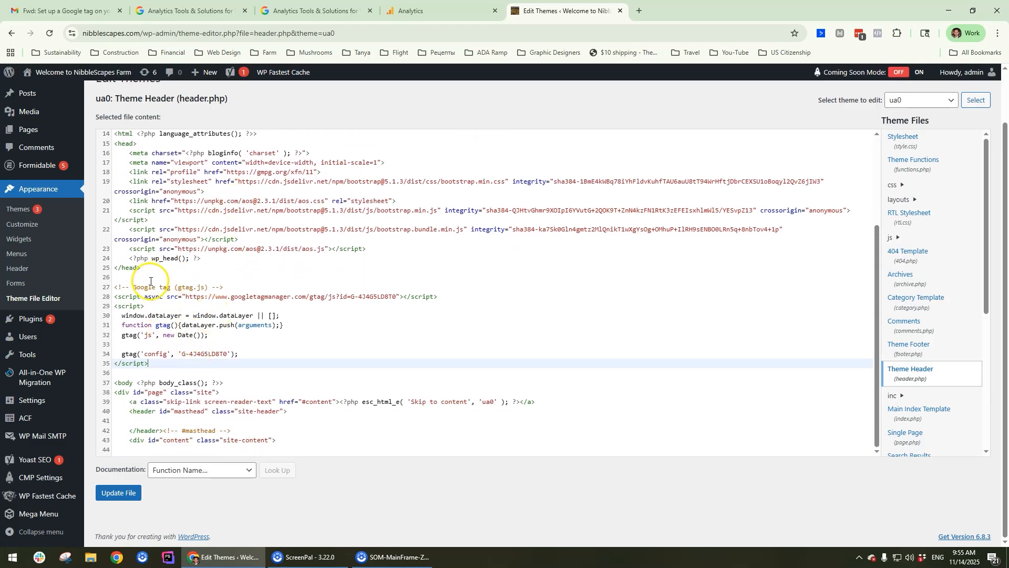
{"action": "left_click", "coordinate": [123, 492]}
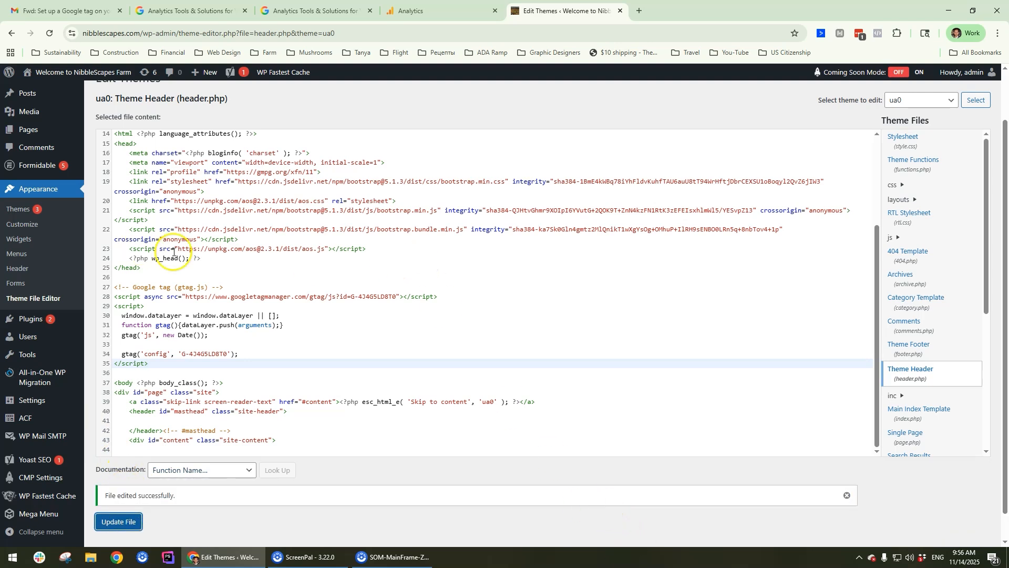
{"action": "scroll", "coordinate": [181, 255], "scroll_direction": "up", "scroll_amount": 3}
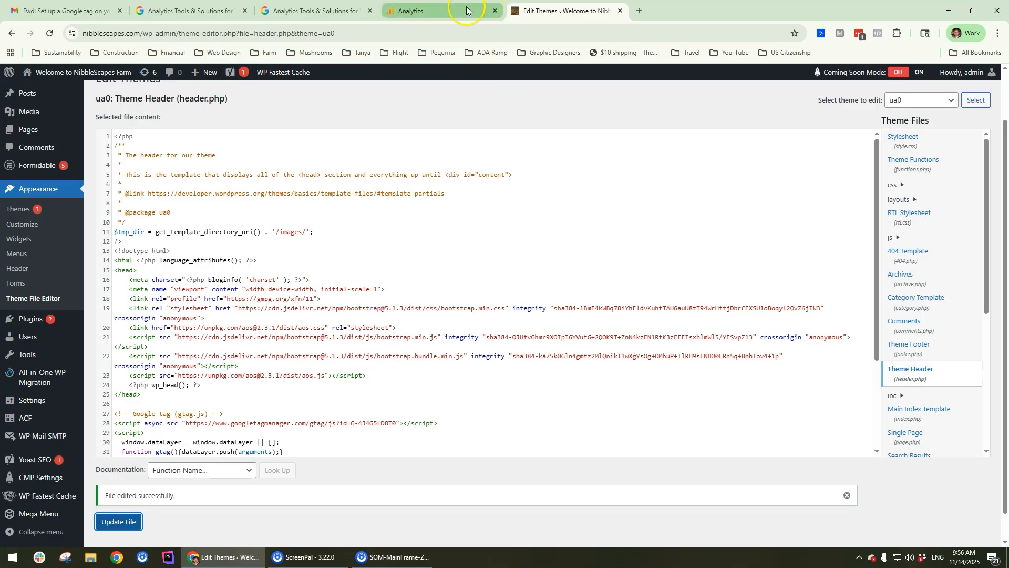
Return to Google Analytics, test the manual Google tag installation, confirm it, and review the web stream details.
{"action": "left_click", "coordinate": [447, 11]}
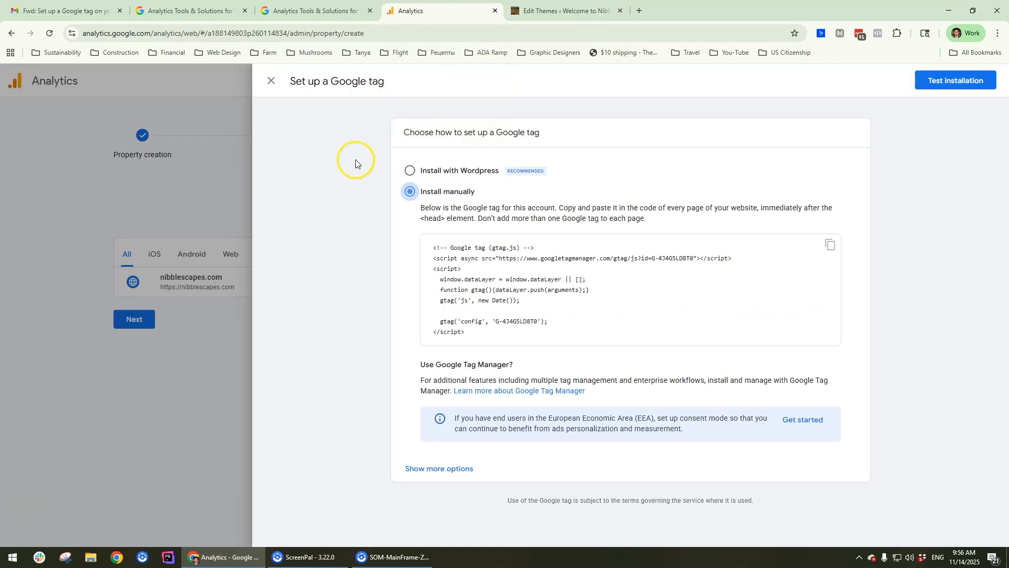
{"action": "left_click", "coordinate": [965, 82]}
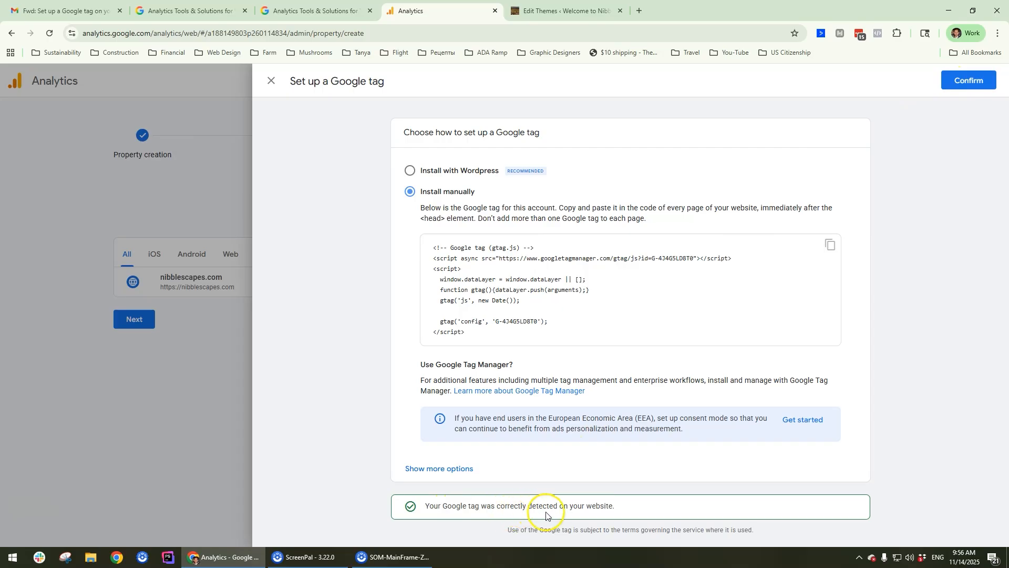
{"action": "left_click", "coordinate": [966, 81]}
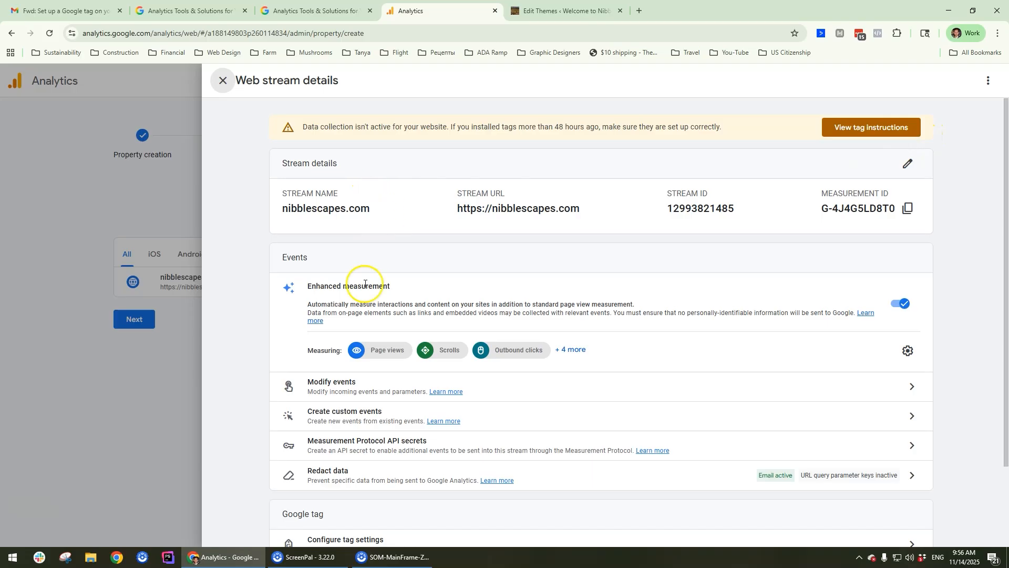
{"action": "scroll", "coordinate": [364, 284], "scroll_direction": "down", "scroll_amount": 2}
{"action": "scroll", "coordinate": [428, 308], "scroll_direction": "up", "scroll_amount": 2}
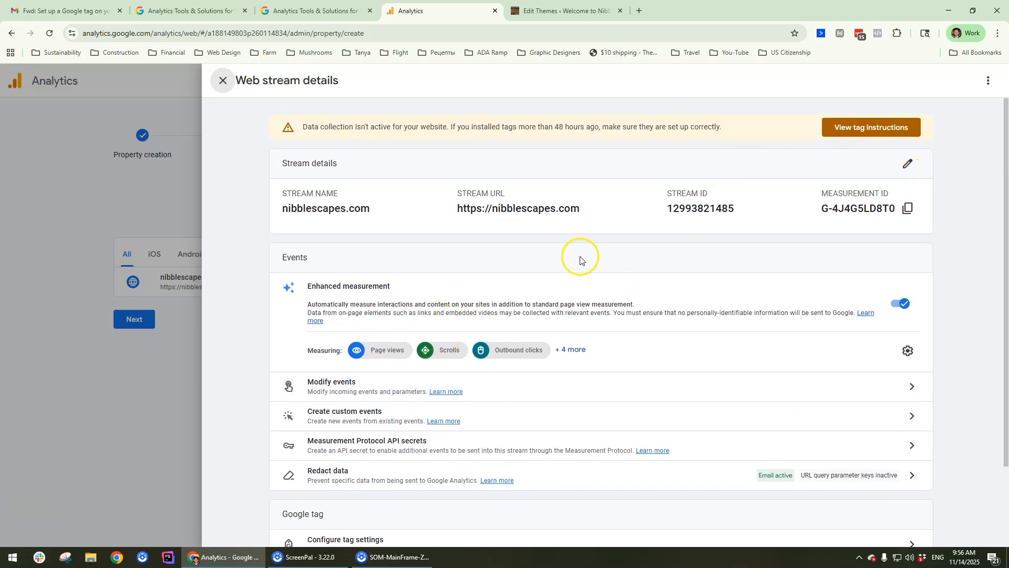
Examine the web stream details for nibblescapes.com, including its event and Google tag settings and its additional options.
{"action": "scroll", "coordinate": [541, 253], "scroll_direction": "down", "scroll_amount": 2}
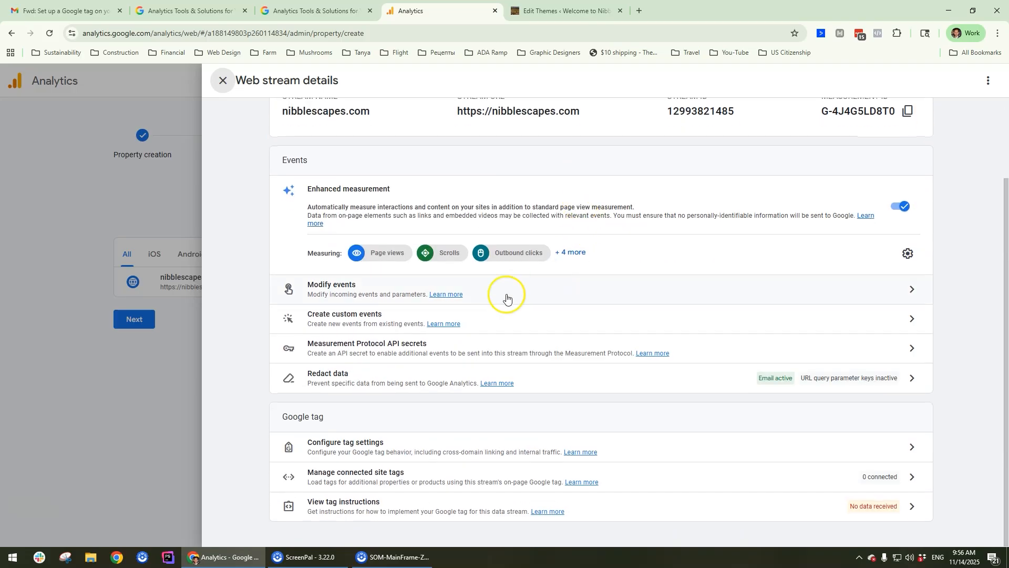
{"action": "scroll", "coordinate": [332, 146], "scroll_direction": "up", "scroll_amount": 2}
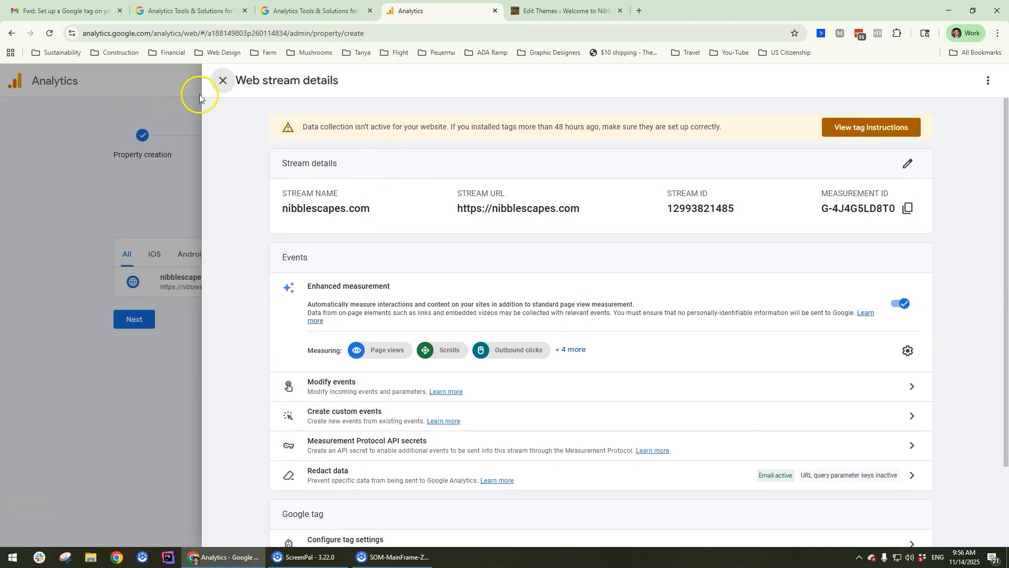
{"action": "left_click", "coordinate": [989, 82]}
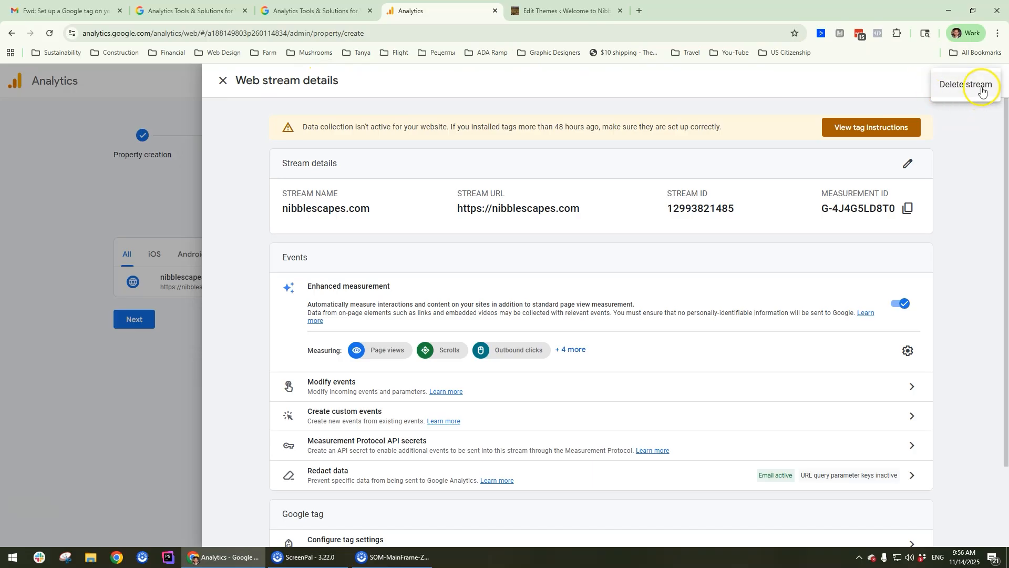
{"action": "left_click", "coordinate": [241, 133]}
{"action": "left_click", "coordinate": [987, 83]}
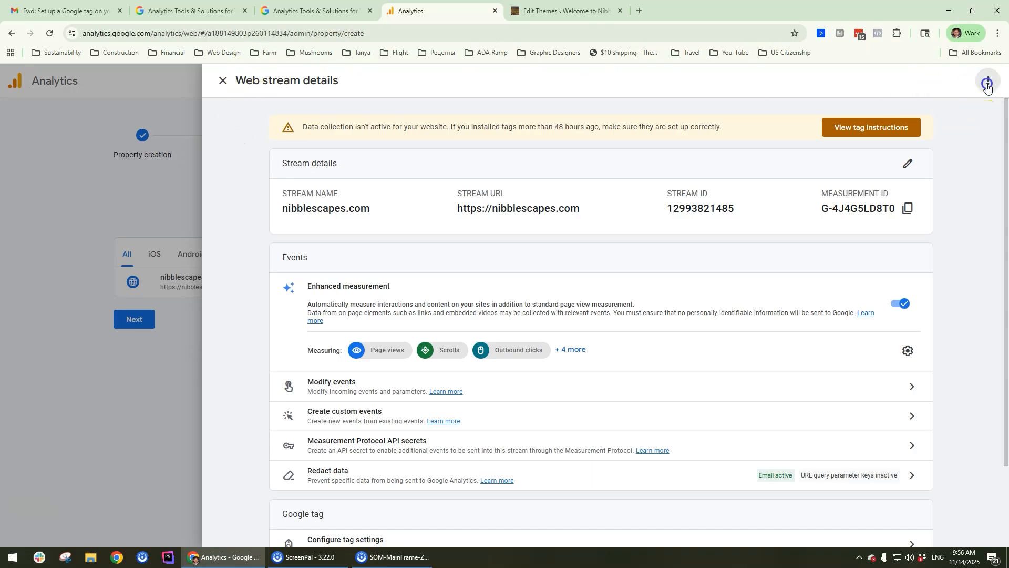
{"action": "left_click", "coordinate": [224, 133]}
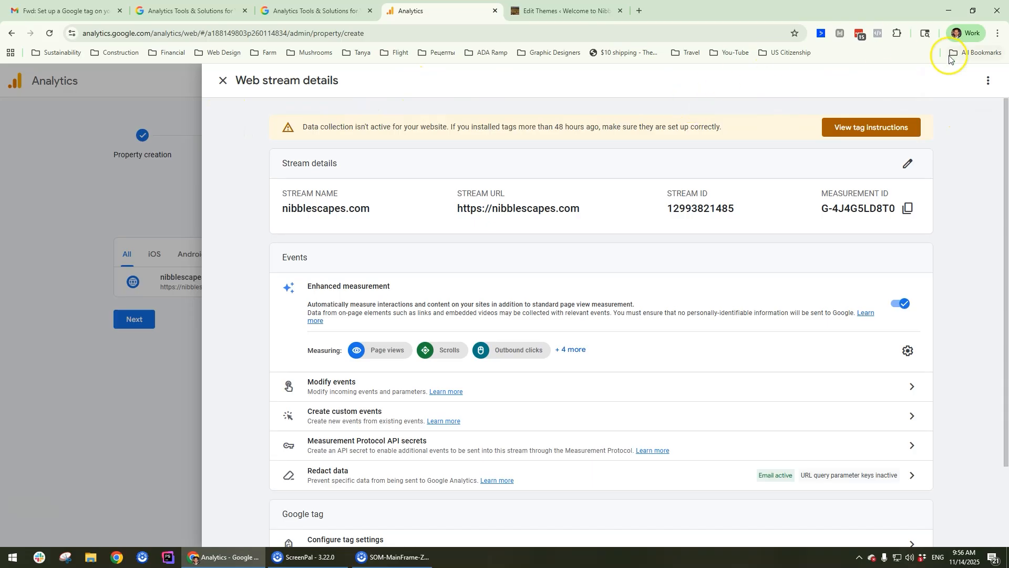
Close the web stream details, finish the data collection stage of the property setup, and continue to the Analytics home page.
{"action": "left_click", "coordinate": [223, 81]}
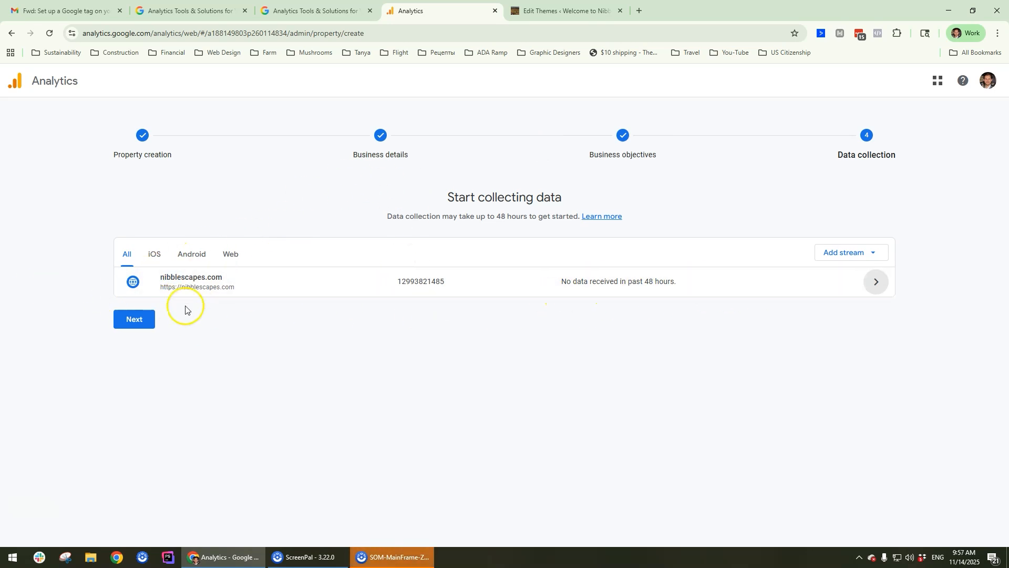
{"action": "left_click", "coordinate": [134, 326]}
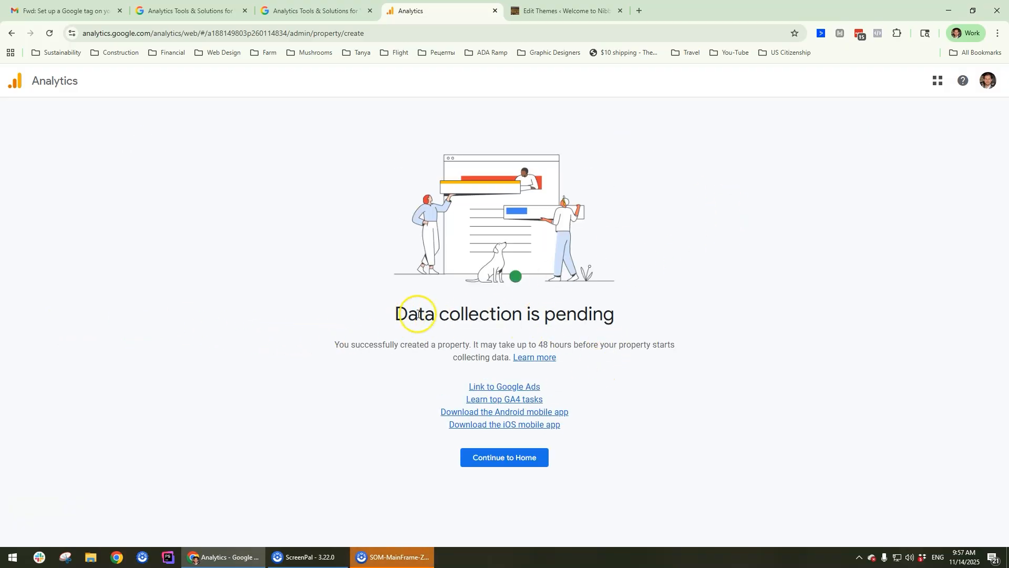
{"action": "left_click", "coordinate": [505, 464]}
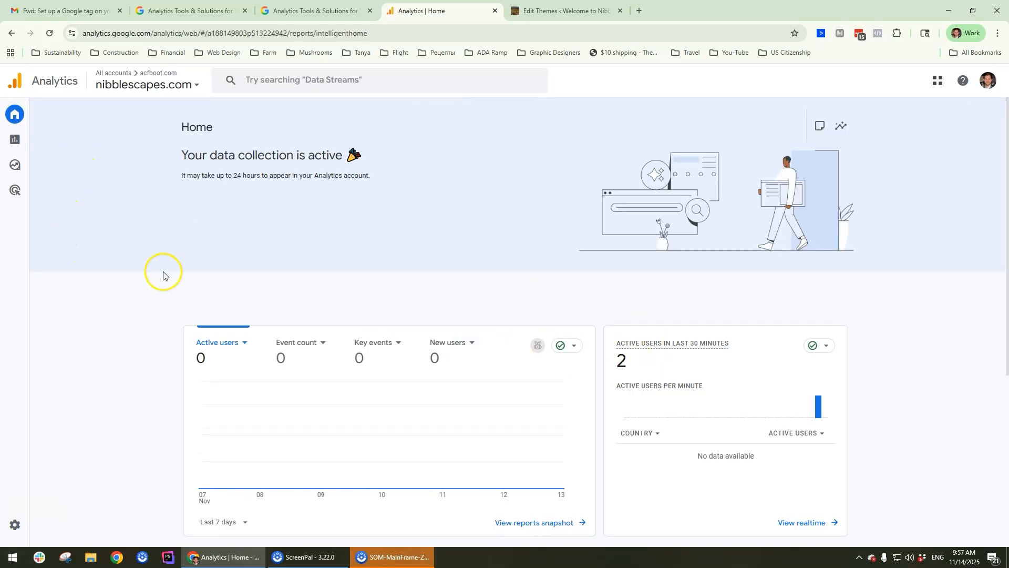
{"action": "scroll", "coordinate": [166, 272], "scroll_direction": "down", "scroll_amount": 4}
{"action": "scroll", "coordinate": [166, 271], "scroll_direction": "up", "scroll_amount": 4}
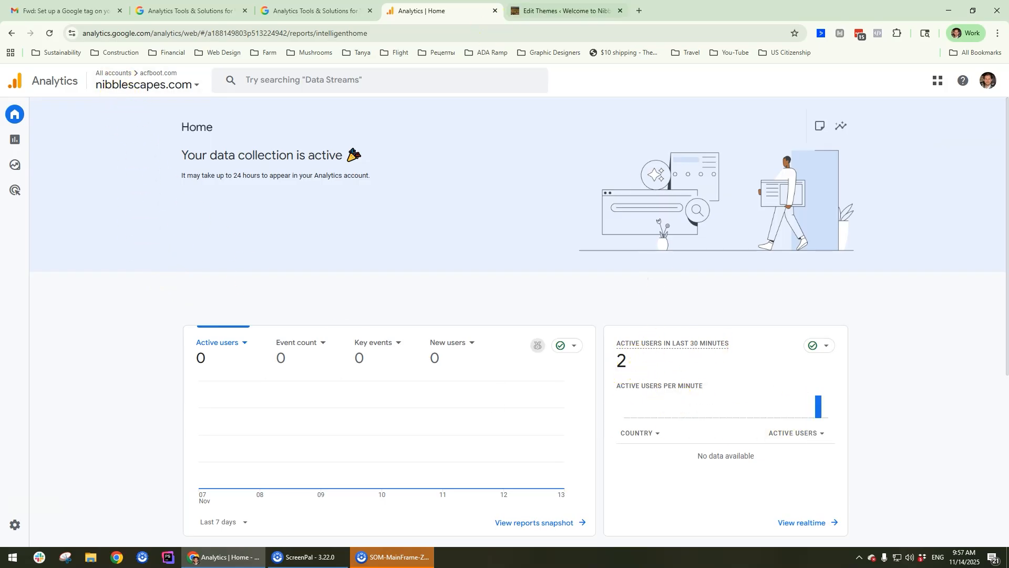
{"action": "left_click", "coordinate": [544, 10]}
{"action": "left_click_drag", "start_coordinate": [140, 35], "coordinate": [60, 36]}
{"action": "key", "text": "ctrl+c"}
{"action": "left_click", "coordinate": [998, 32]}
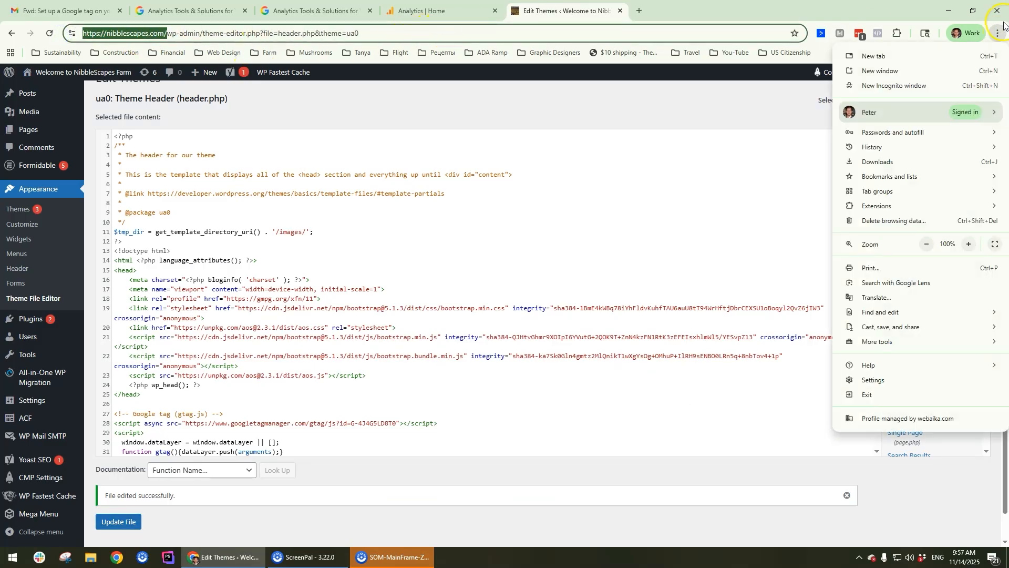
{"action": "left_click", "coordinate": [896, 85]}
{"action": "key", "text": "ctrl+v"}
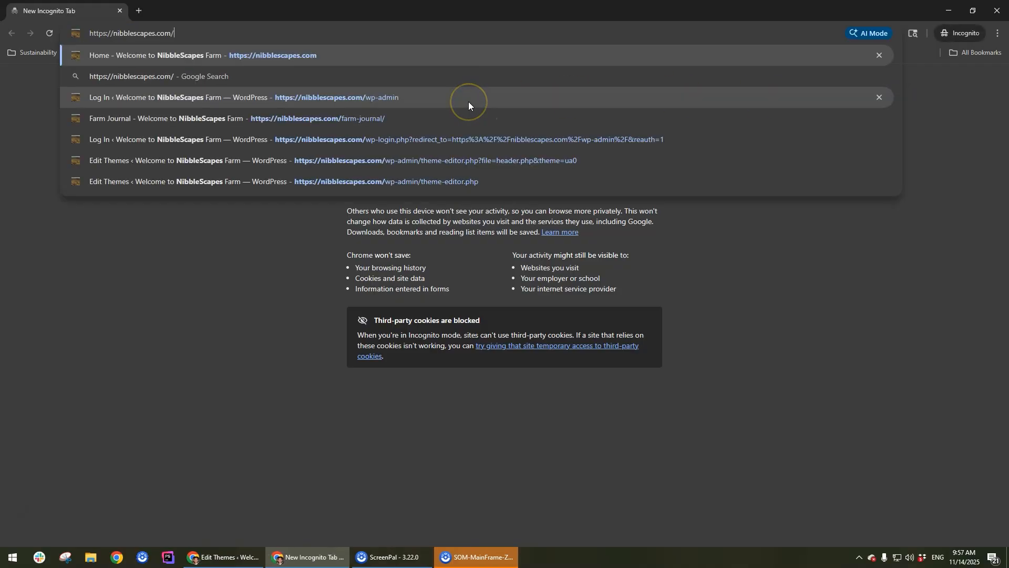
{"action": "key", "text": "Return"}
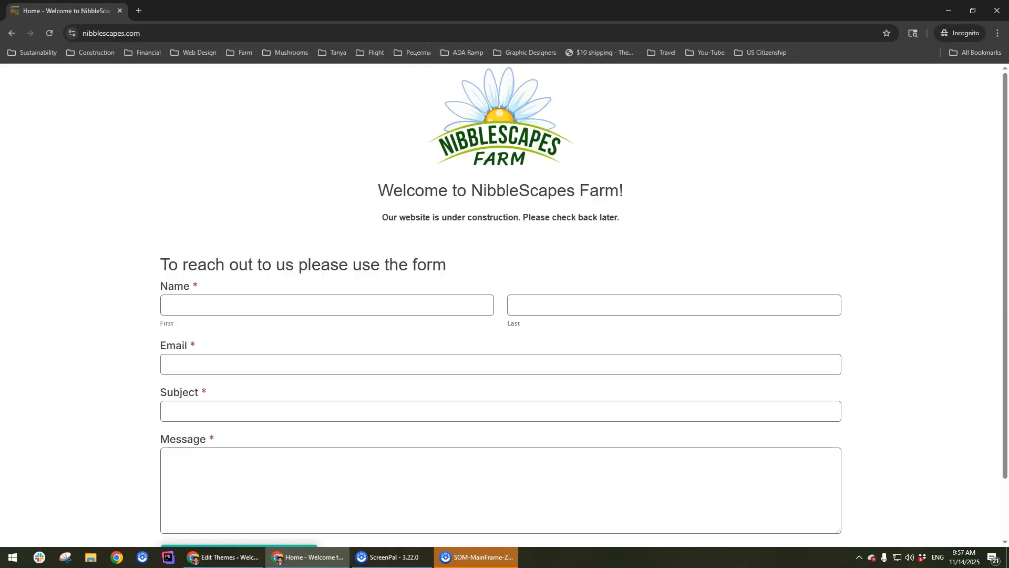
Return to the Google Analytics home page, reload it, and check the active users in the last 30 minutes.
{"action": "left_click_drag", "start_coordinate": [426, 11], "coordinate": [500, 567]}
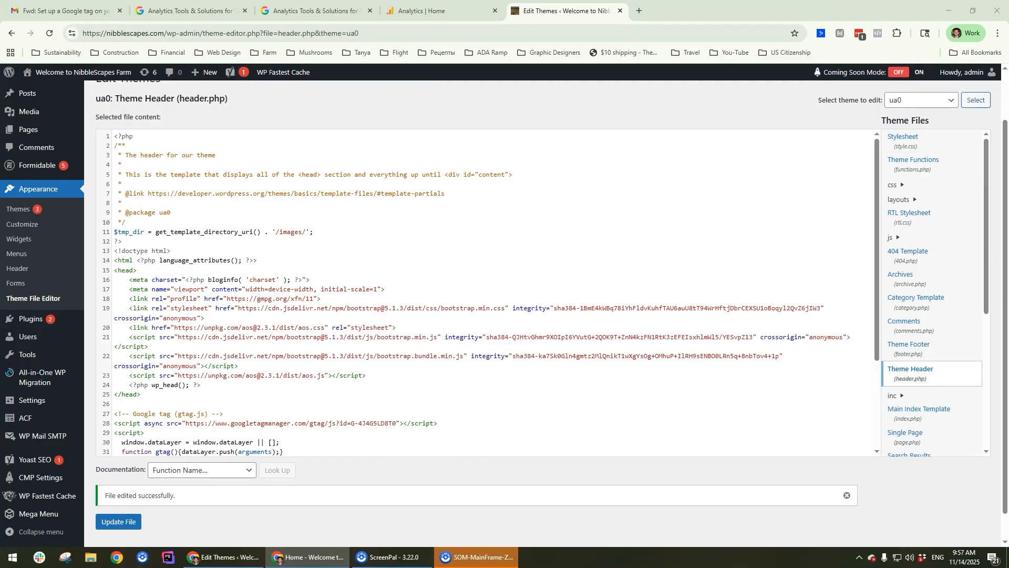
{"action": "left_click", "coordinate": [429, 11]}
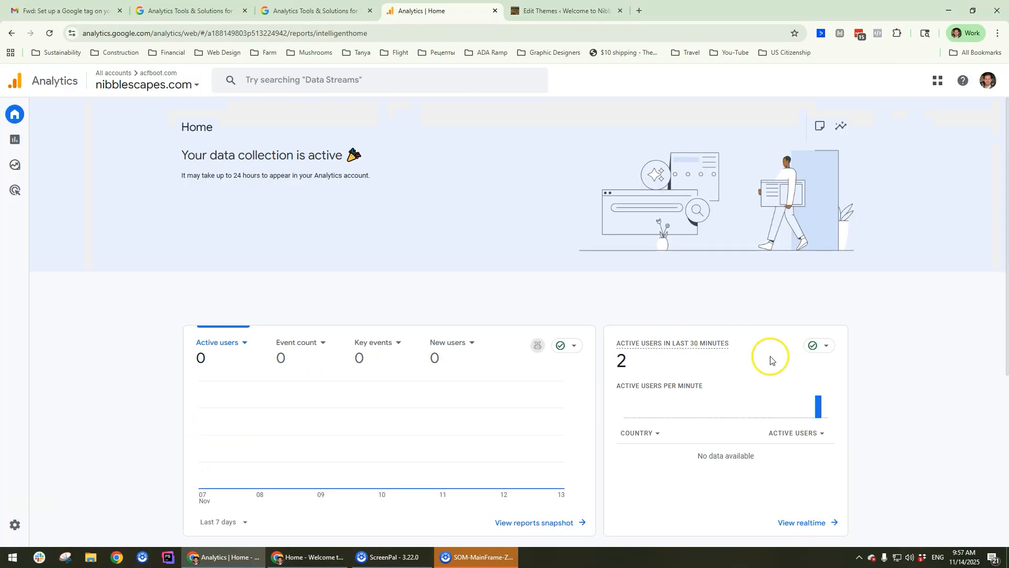
{"action": "left_click", "coordinate": [50, 34]}
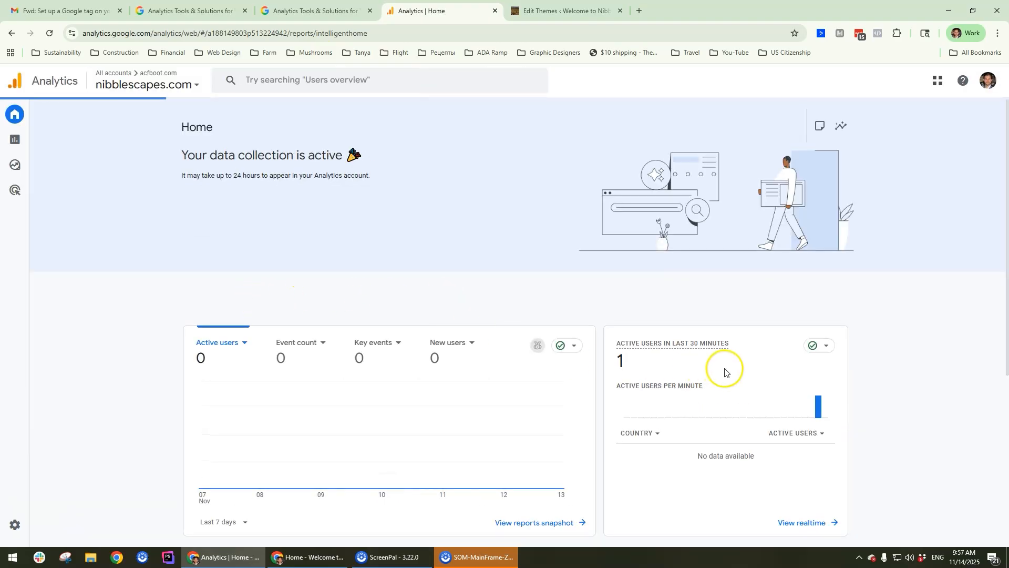
{"action": "scroll", "coordinate": [641, 336], "scroll_direction": "down", "scroll_amount": 3}
{"action": "scroll", "coordinate": [404, 314], "scroll_direction": "down", "scroll_amount": 3}
{"action": "scroll", "coordinate": [368, 316], "scroll_direction": "up", "scroll_amount": 5}
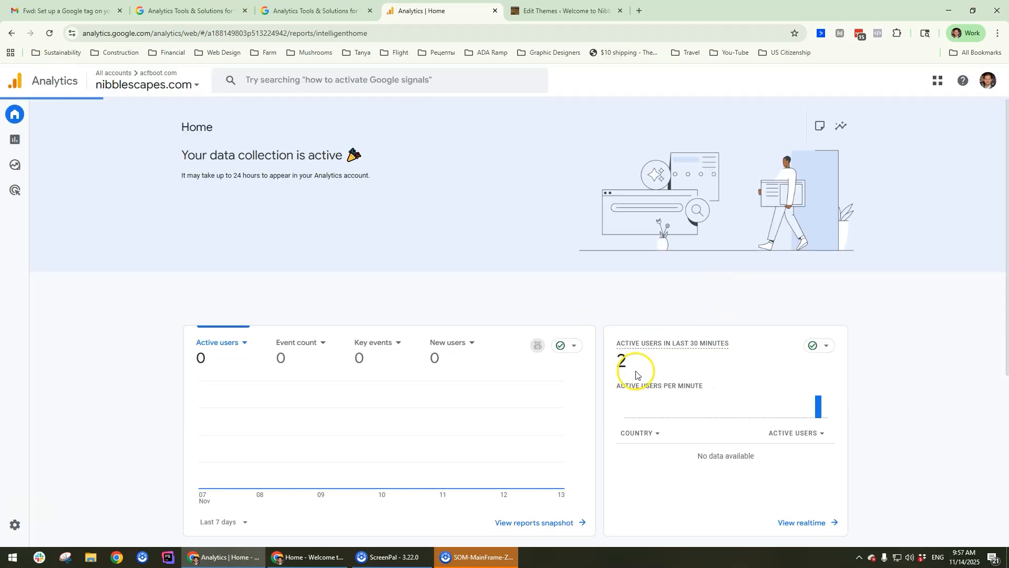
{"action": "mouse_move", "coordinate": [813, 403]}
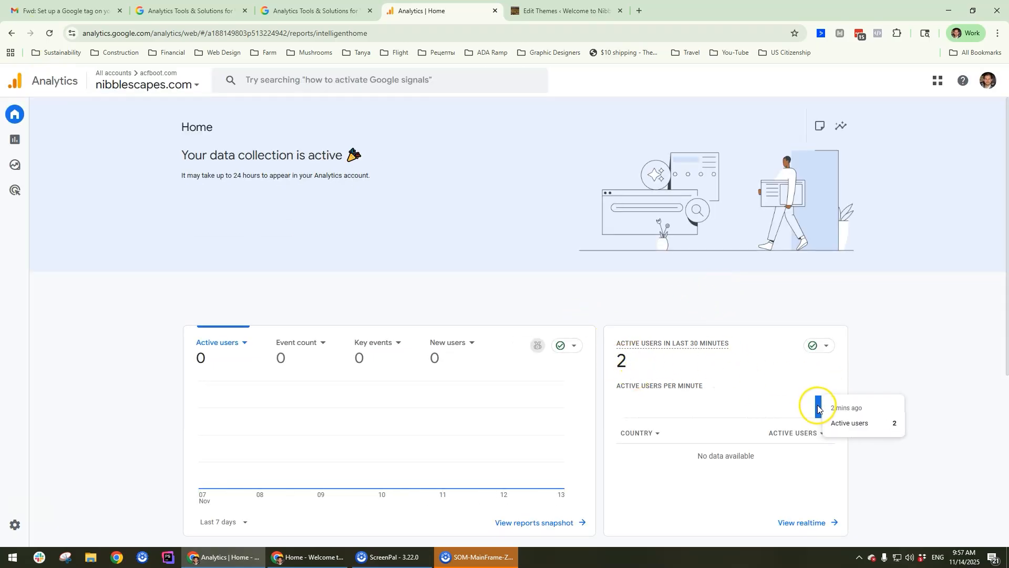
{"action": "scroll", "coordinate": [378, 334], "scroll_direction": "down", "scroll_amount": 2}
{"action": "scroll", "coordinate": [166, 245], "scroll_direction": "up", "scroll_amount": 2}
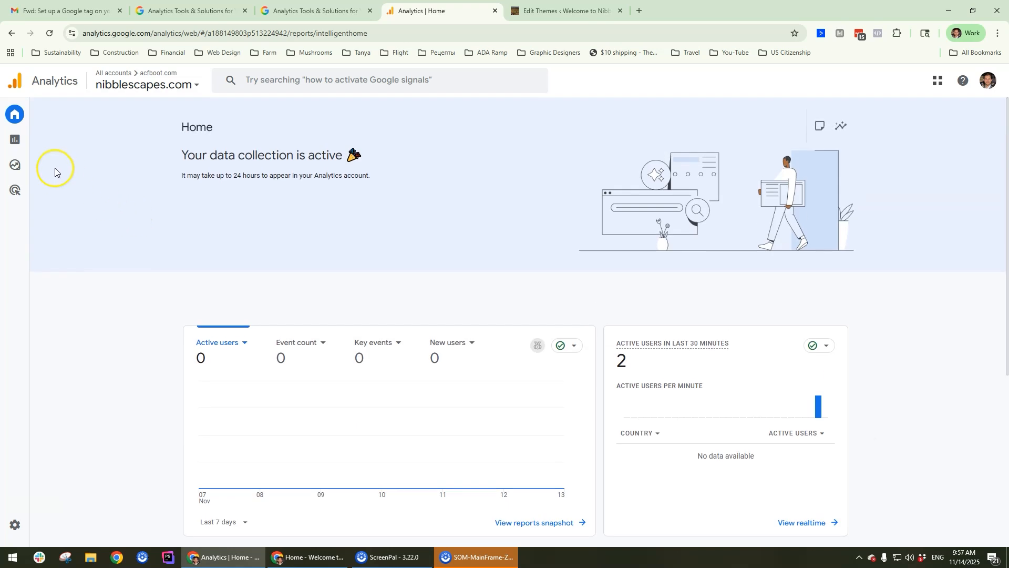
Open the Realtime overview report, dismiss the leads tour, and examine the active users, page views and event counts.
{"action": "left_click", "coordinate": [15, 139]}
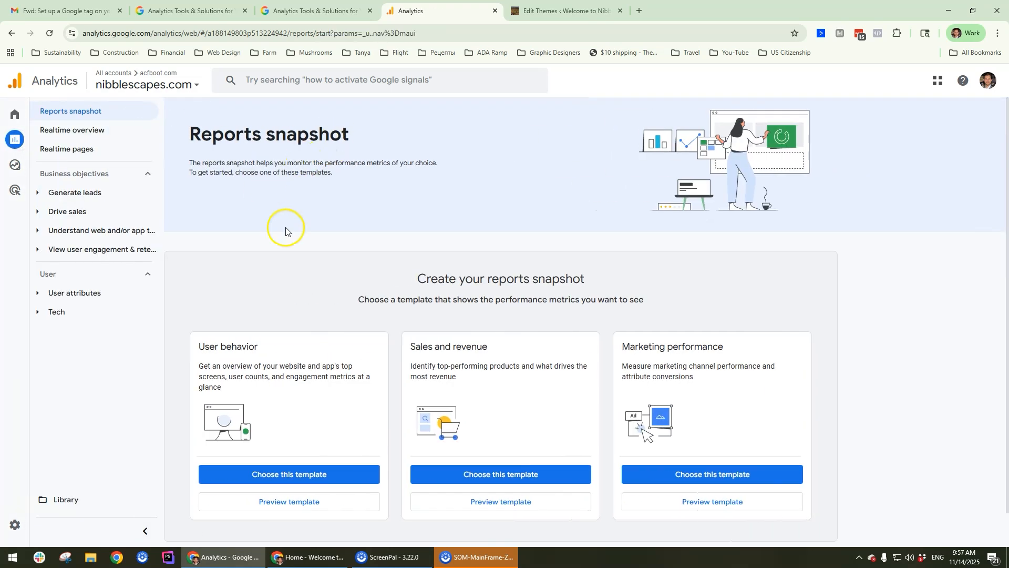
{"action": "left_click", "coordinate": [108, 134]}
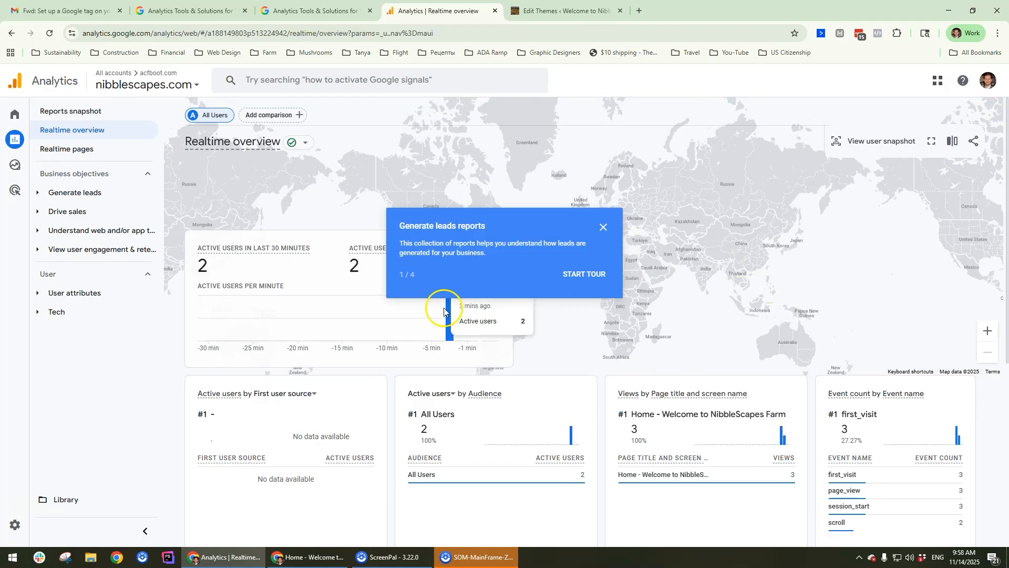
{"action": "left_click", "coordinate": [605, 231]}
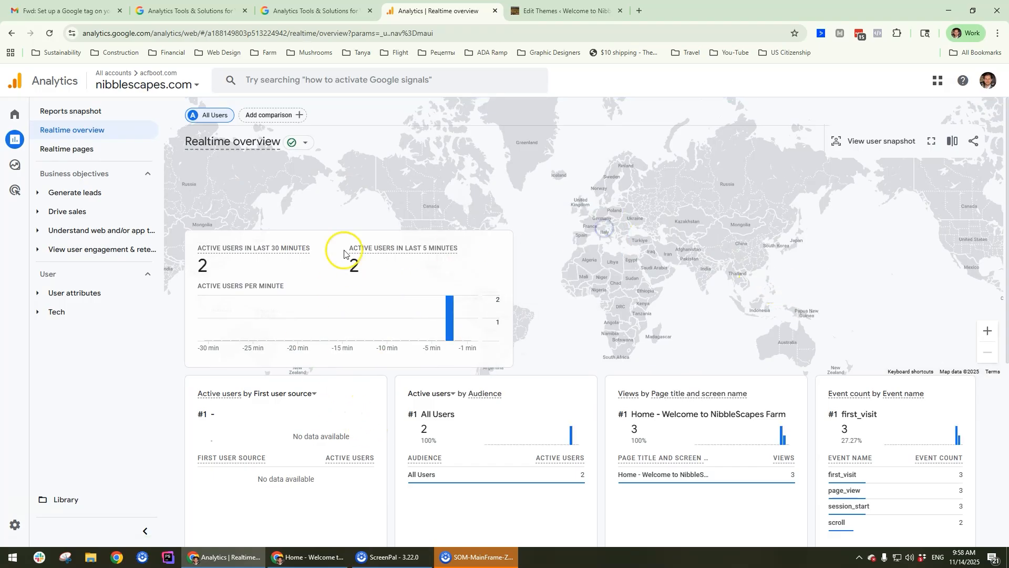
{"action": "scroll", "coordinate": [664, 360], "scroll_direction": "down", "scroll_amount": 3}
{"action": "scroll", "coordinate": [621, 326], "scroll_direction": "up", "scroll_amount": 3}
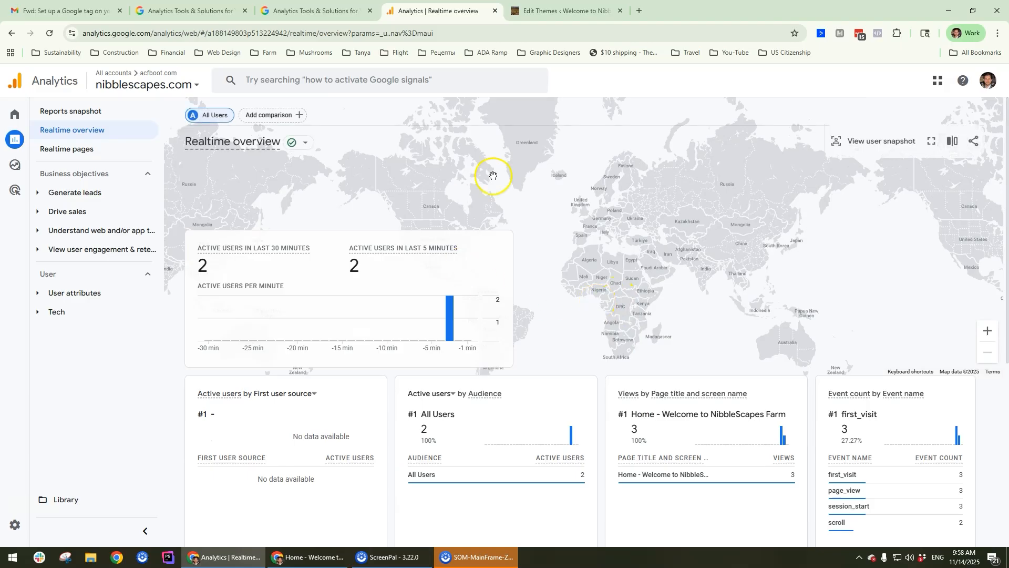
{"action": "scroll", "coordinate": [491, 318], "scroll_direction": "down", "scroll_amount": 5}
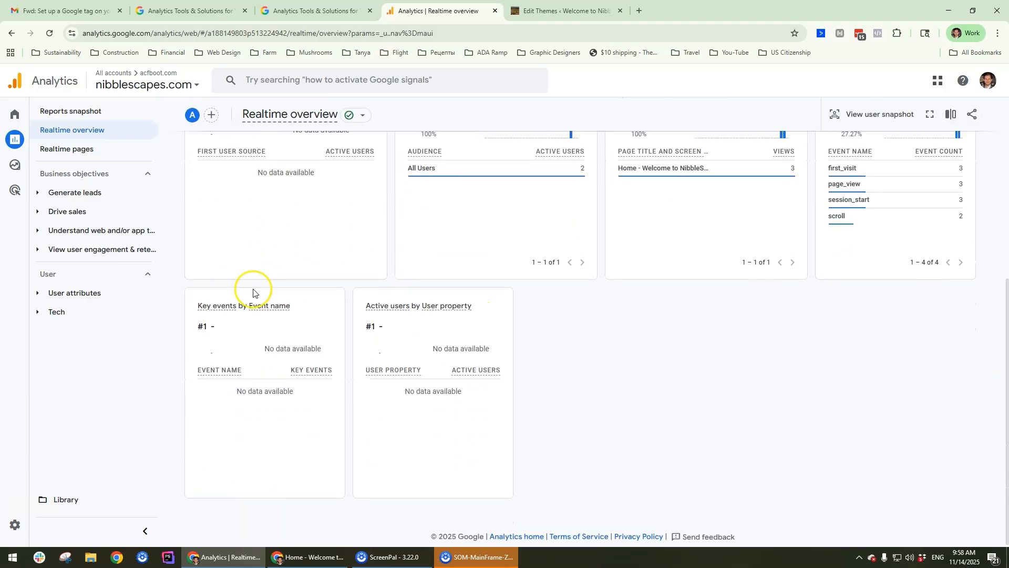
{"action": "scroll", "coordinate": [252, 288], "scroll_direction": "up", "scroll_amount": 5}
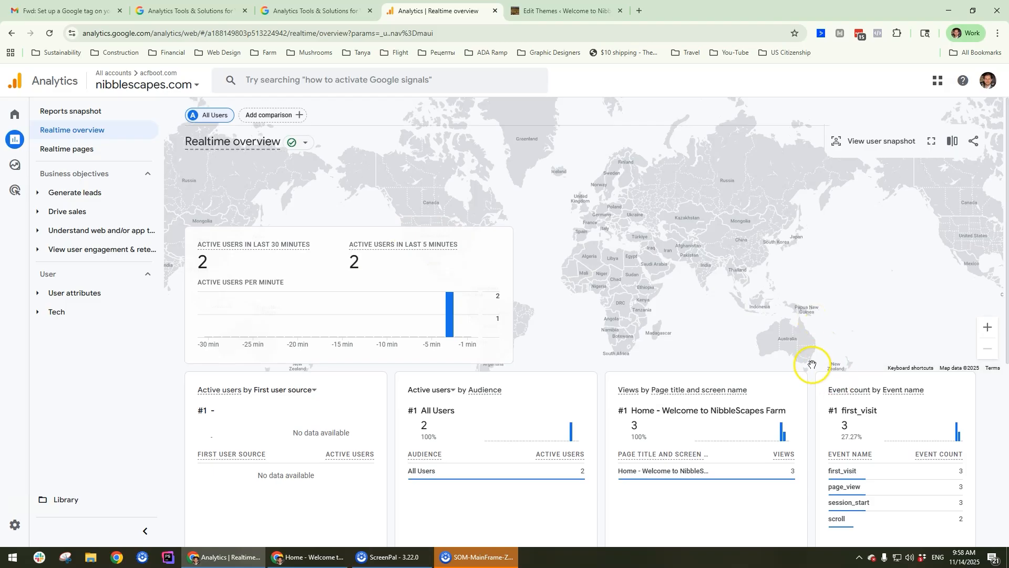
{"action": "scroll", "coordinate": [809, 357], "scroll_direction": "down", "scroll_amount": 3}
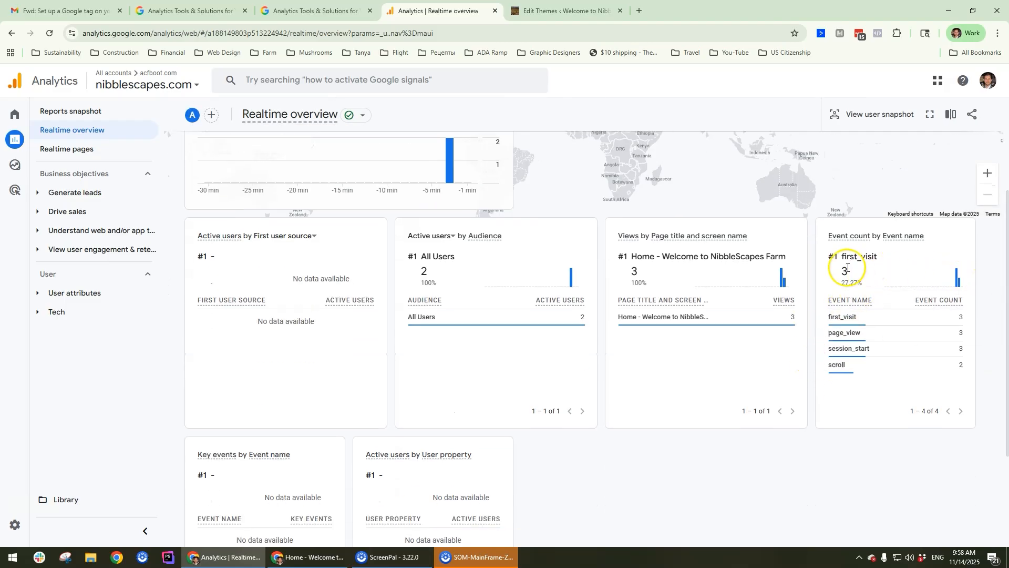
{"action": "mouse_move", "coordinate": [958, 282]}
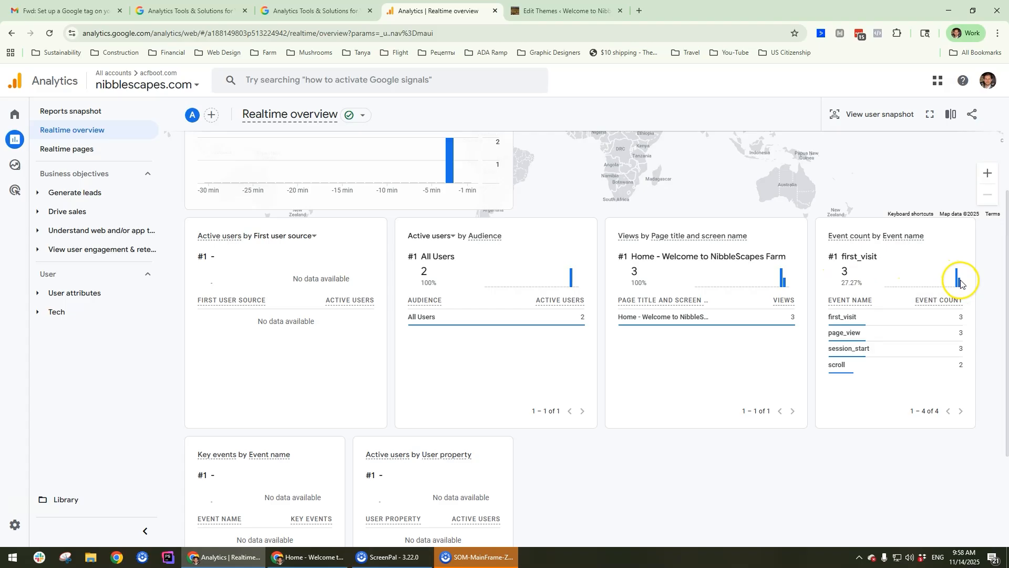
{"action": "left_click_drag", "start_coordinate": [1008, 68], "coordinate": [1008, 121]}
{"action": "scroll", "coordinate": [547, 300], "scroll_direction": "up", "scroll_amount": 3}
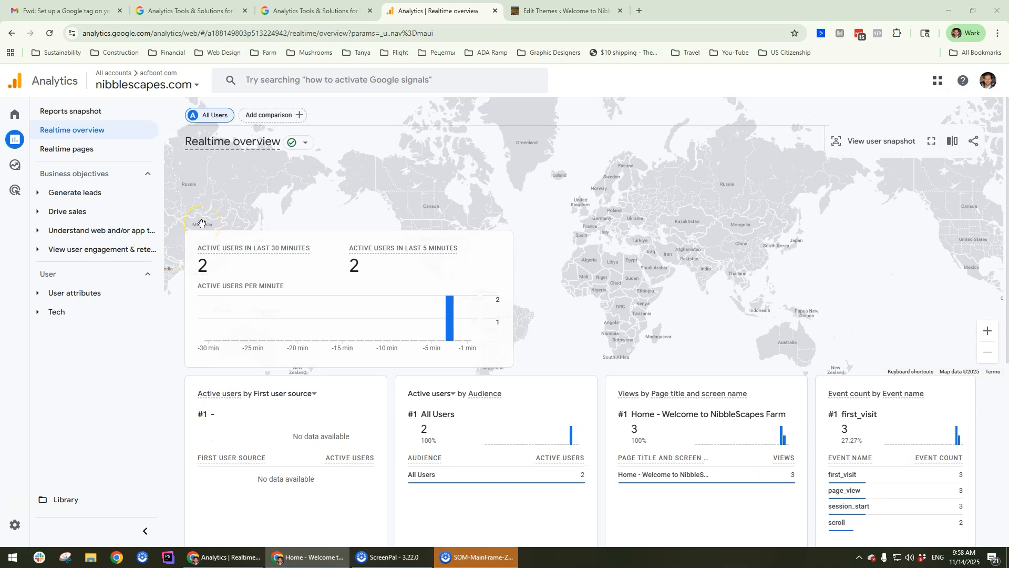
Switch to the WordPress admin and search the installed plugins for "html snippet".
{"action": "left_click", "coordinate": [566, 11]}
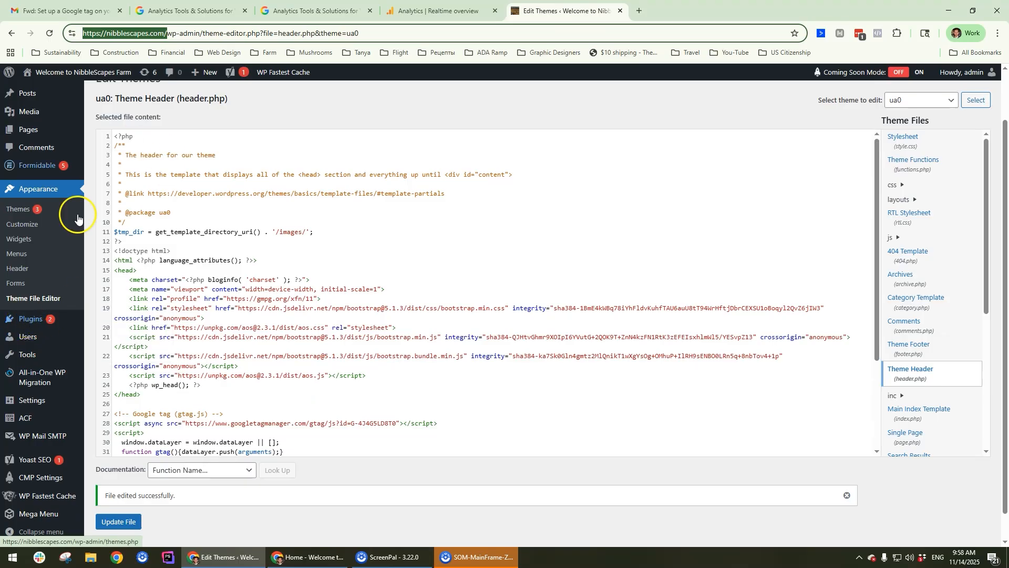
{"action": "left_click", "coordinate": [31, 319]}
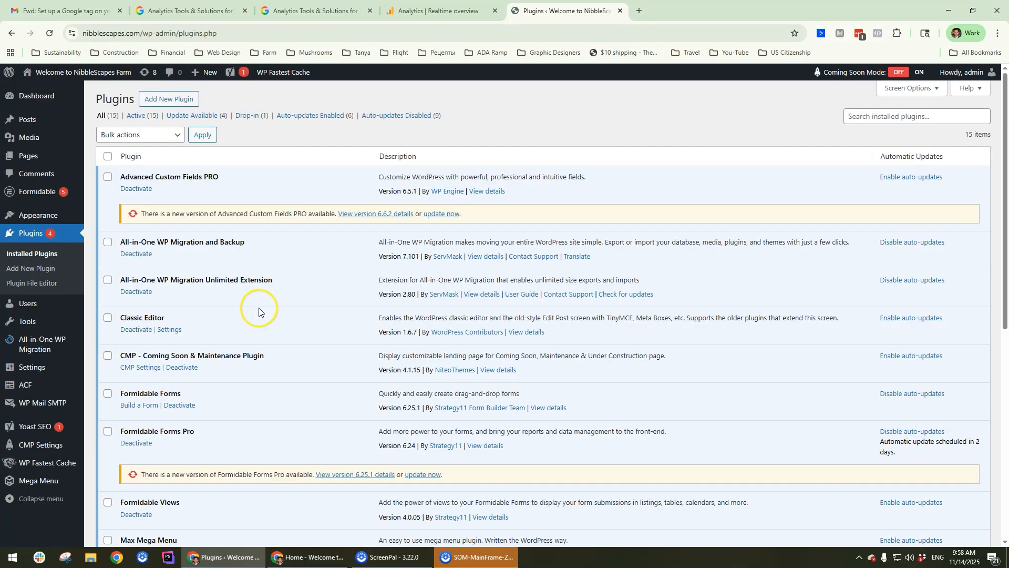
{"action": "left_click", "coordinate": [881, 119]}
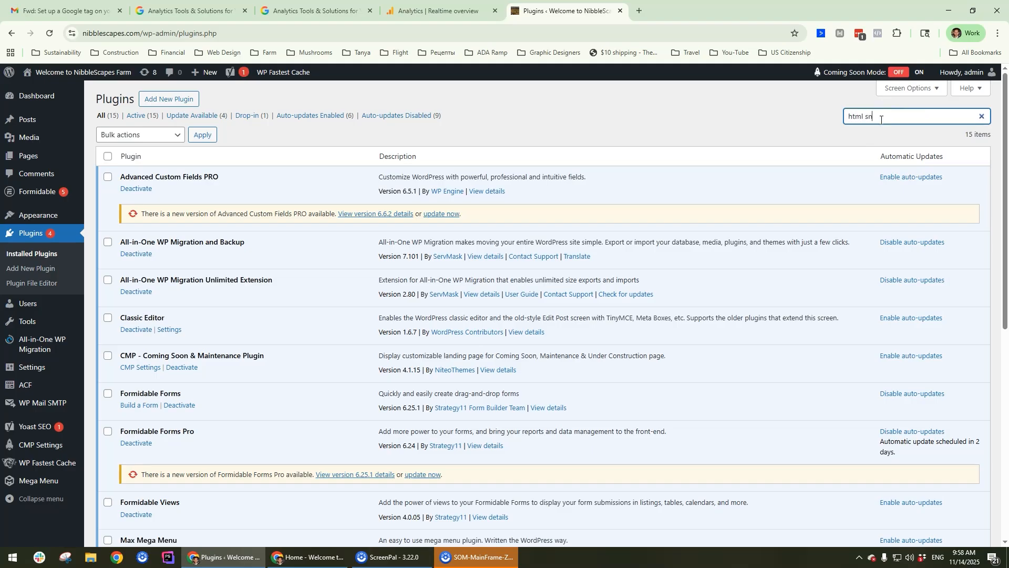
{"action": "key", "text": "Return"}
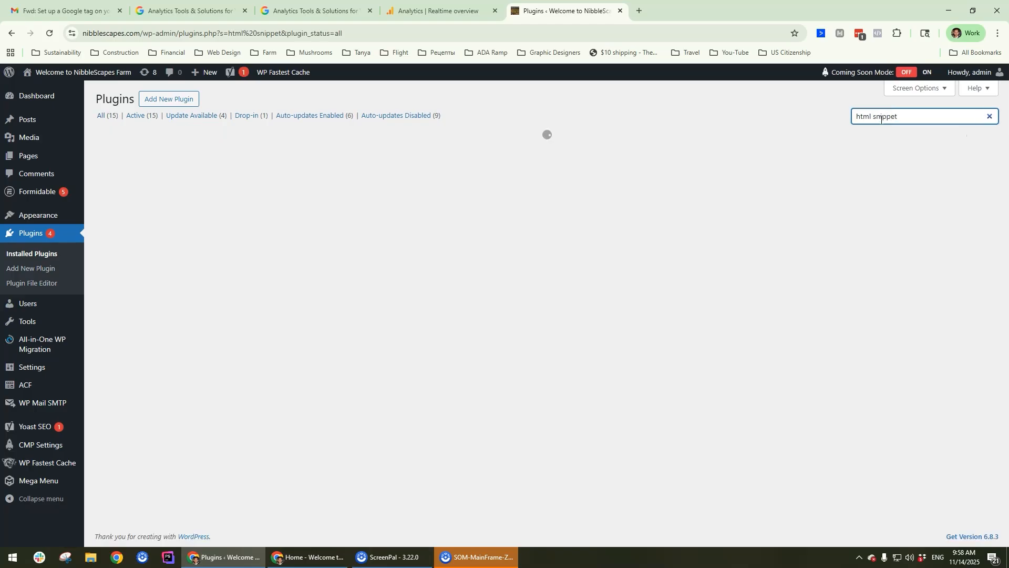
Search the available new plugins for "html snippet", and install and activate WPCode – Insert Headers and Footers.
{"action": "left_click", "coordinate": [860, 122]}
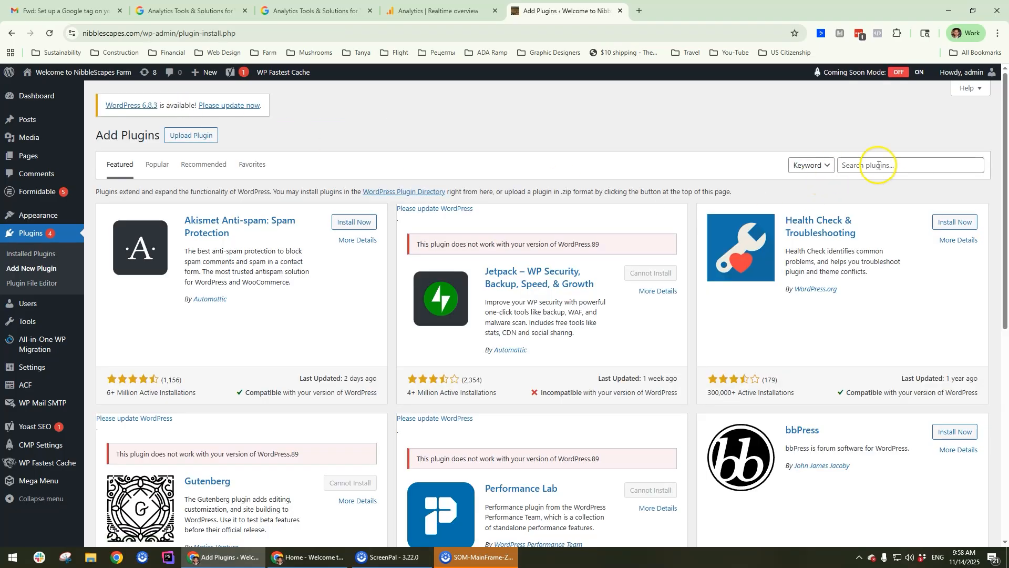
{"action": "left_click", "coordinate": [878, 165]}
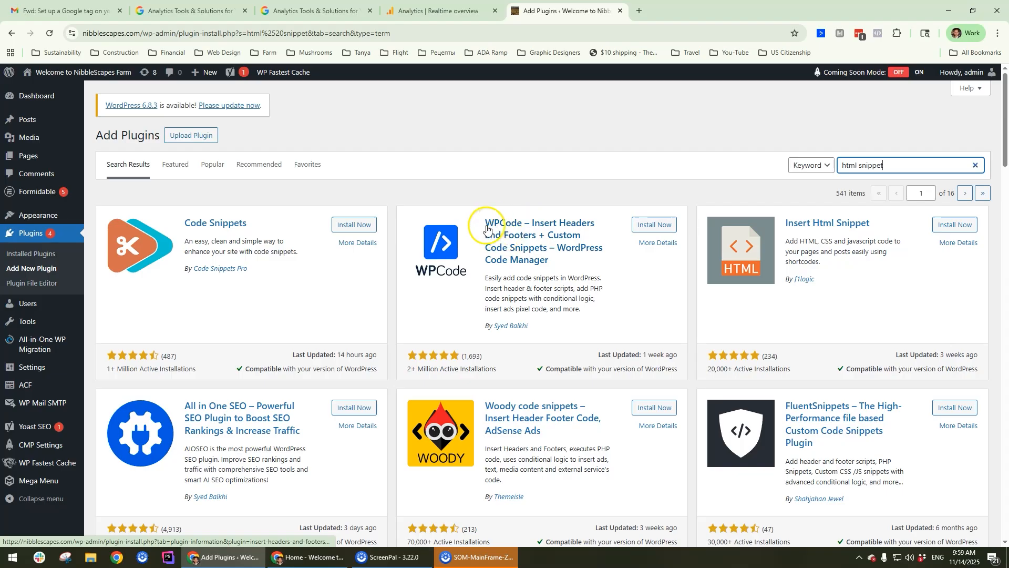
{"action": "left_click", "coordinate": [664, 226]}
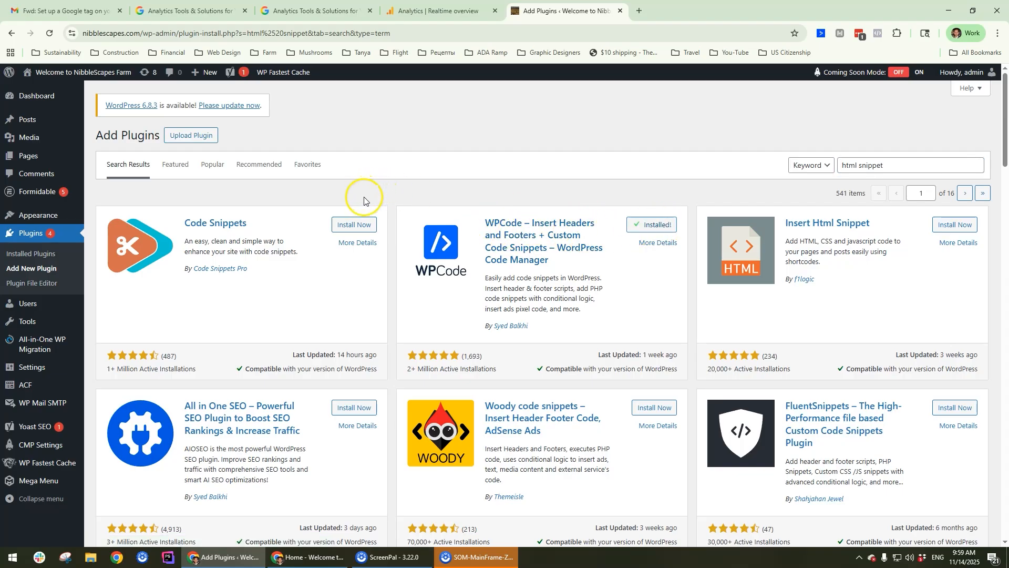
{"action": "left_click", "coordinate": [672, 227]}
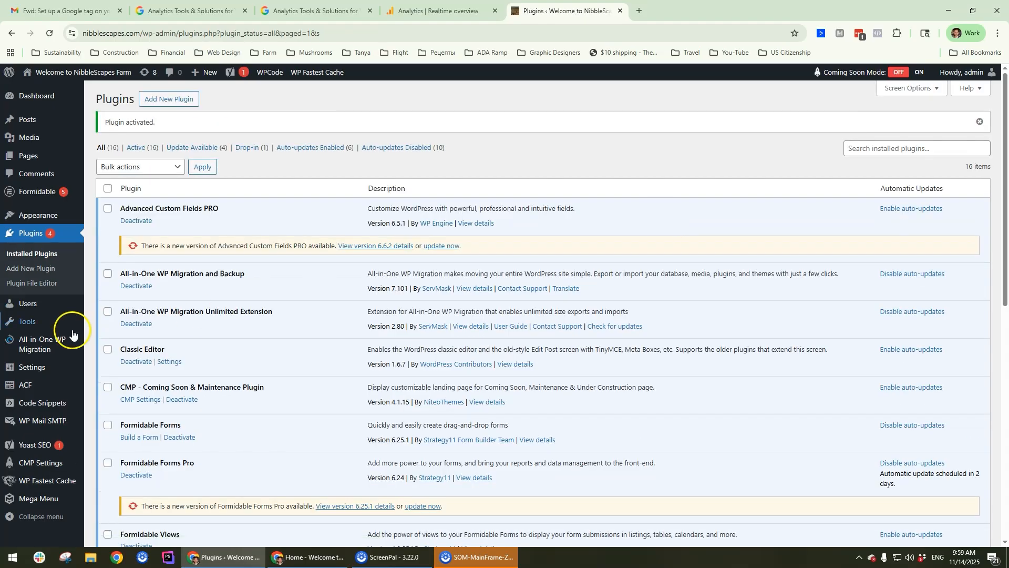
Open the WPCode snippets list from the WordPress admin.
{"action": "mouse_move", "coordinate": [58, 324]}
{"action": "scroll", "coordinate": [58, 324], "scroll_direction": "down", "scroll_amount": 2}
{"action": "scroll", "coordinate": [32, 402], "scroll_direction": "up", "scroll_amount": 2}
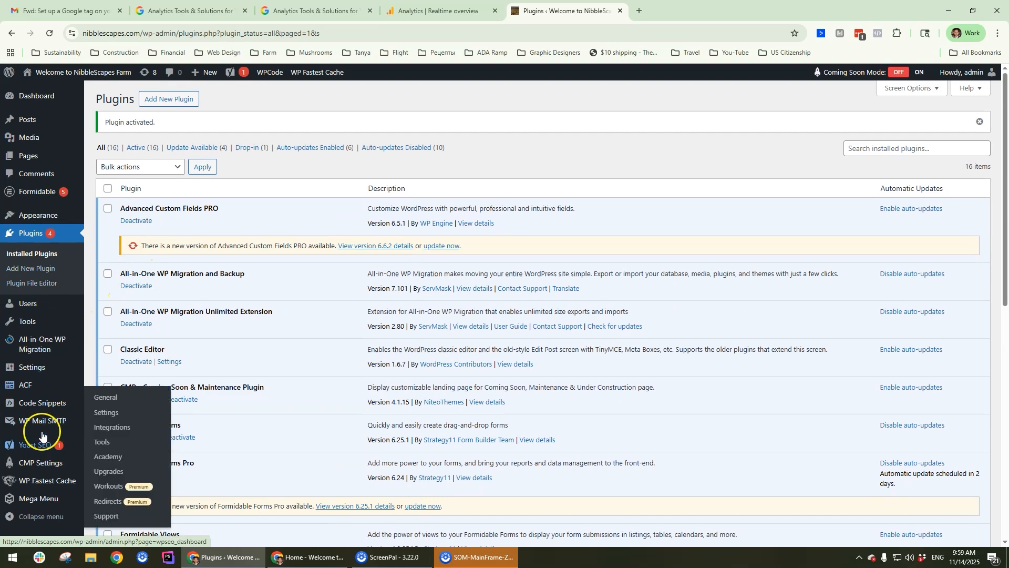
{"action": "mouse_move", "coordinate": [39, 404]}
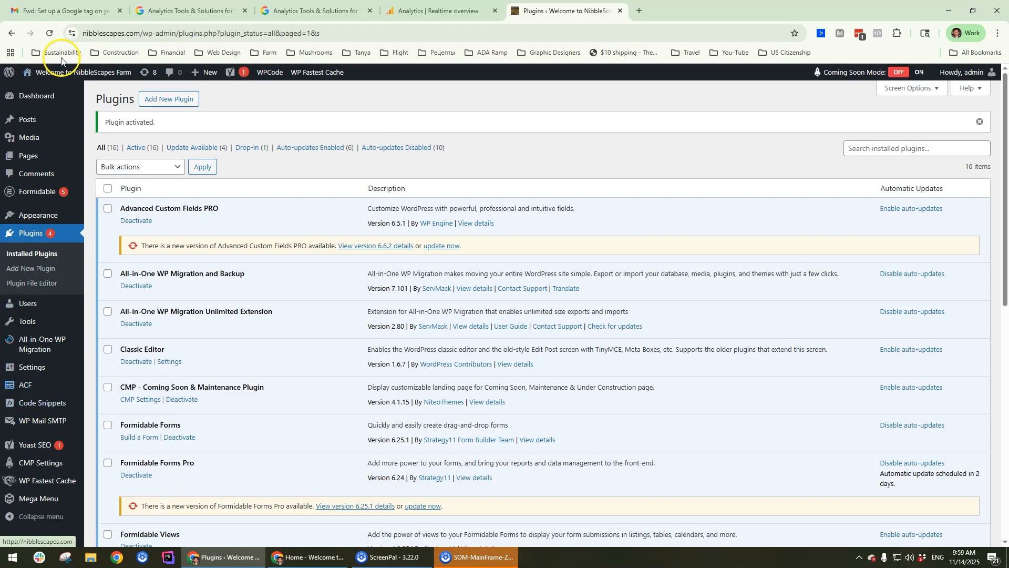
{"action": "left_click", "coordinate": [50, 35]}
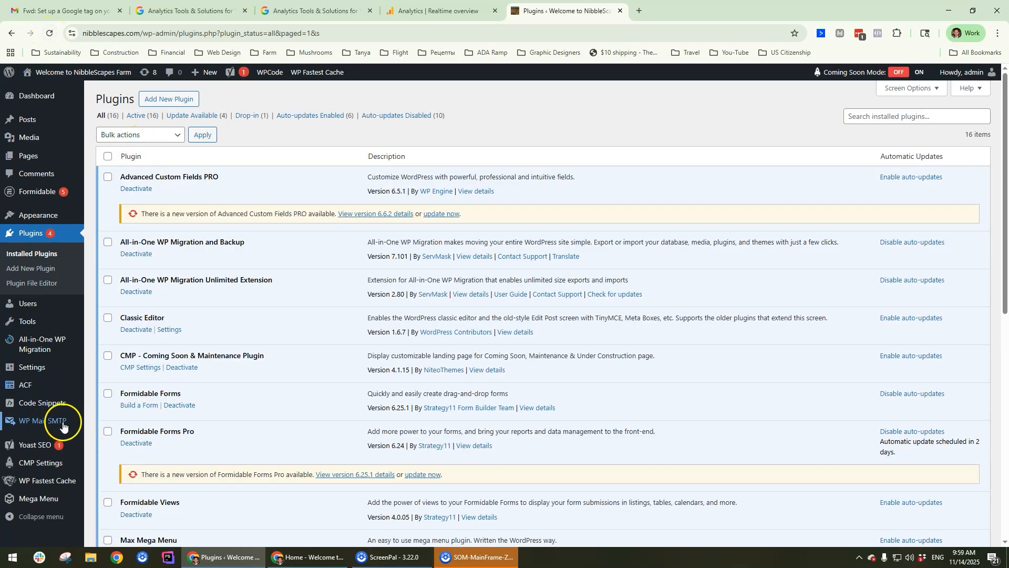
{"action": "left_click", "coordinate": [54, 405]}
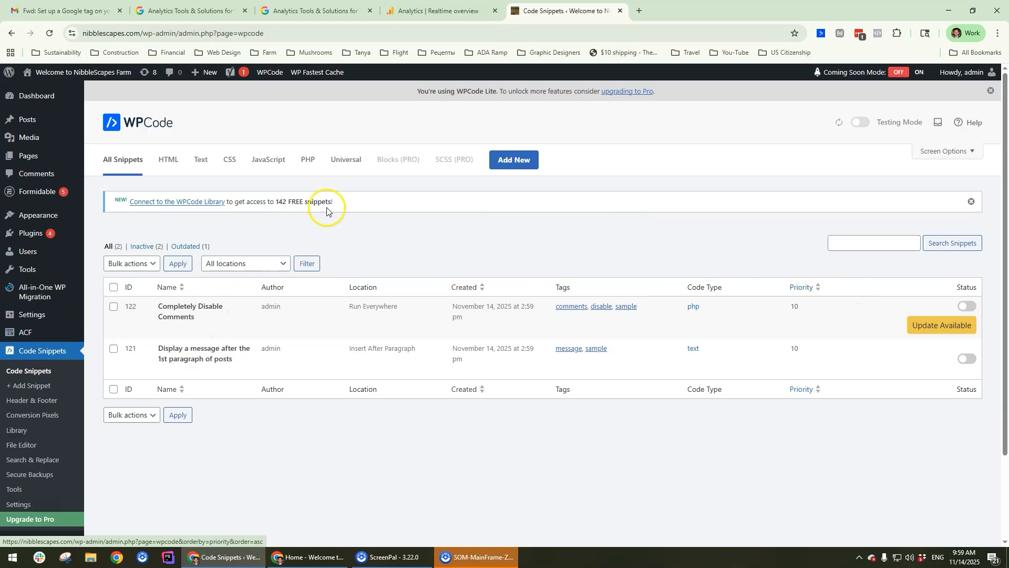
Check the HTML snippets, examine the code of the sample Completely Disable Comments snippet, and return to the snippets list.
{"action": "left_click", "coordinate": [165, 161]}
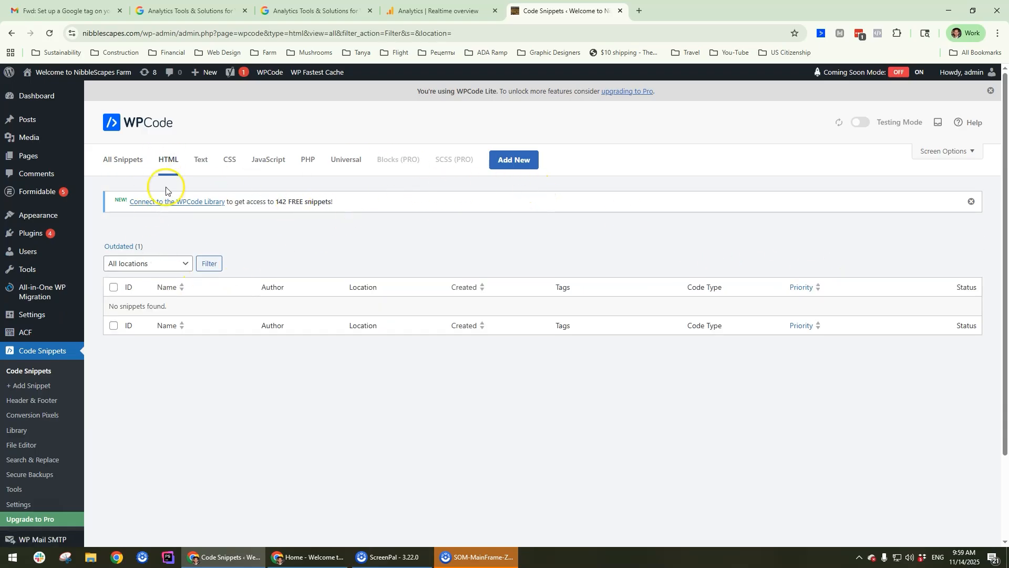
{"action": "left_click", "coordinate": [124, 160]}
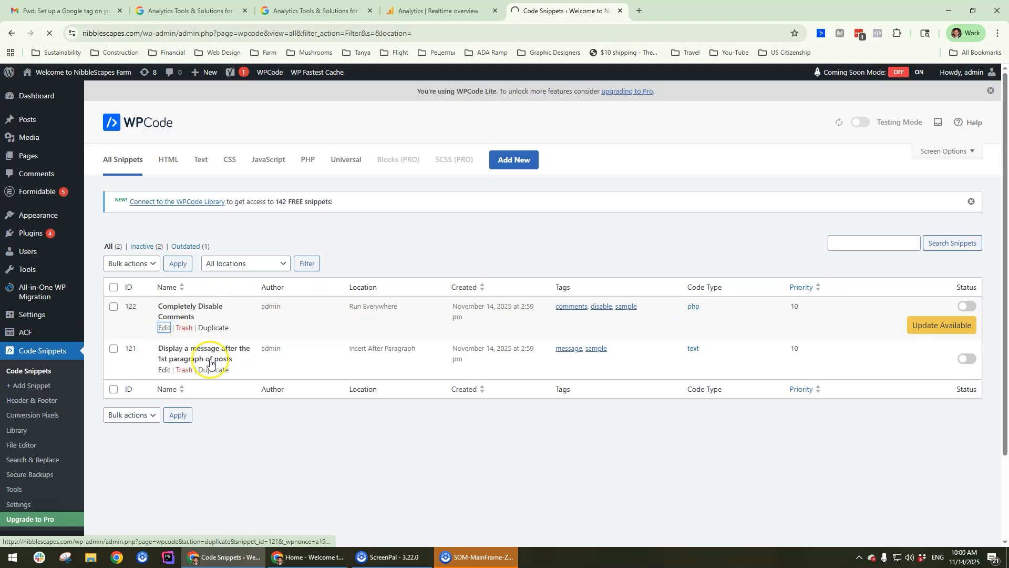
{"action": "scroll", "coordinate": [320, 324], "scroll_direction": "down", "scroll_amount": 10}
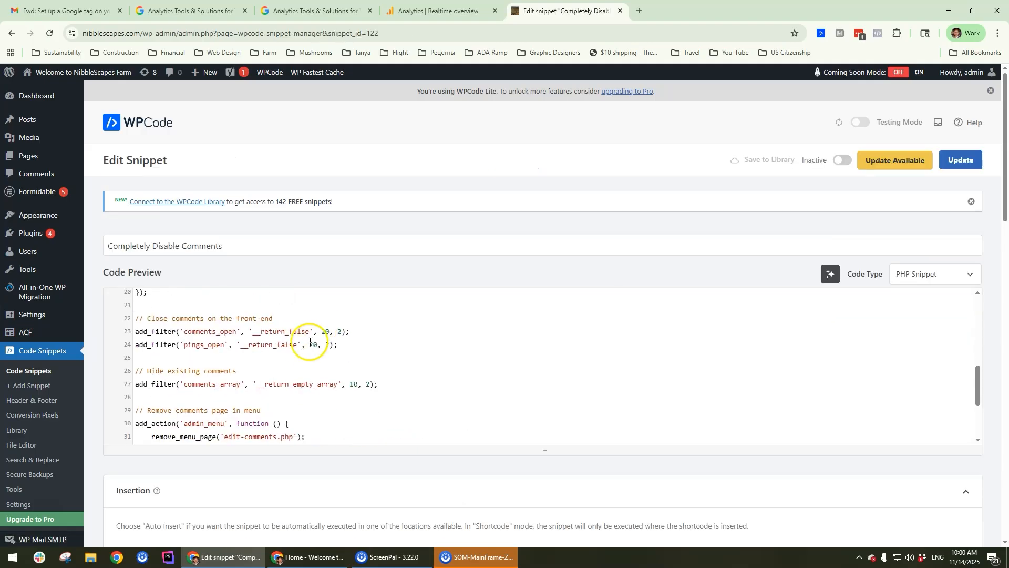
{"action": "scroll", "coordinate": [139, 389], "scroll_direction": "up", "scroll_amount": 10}
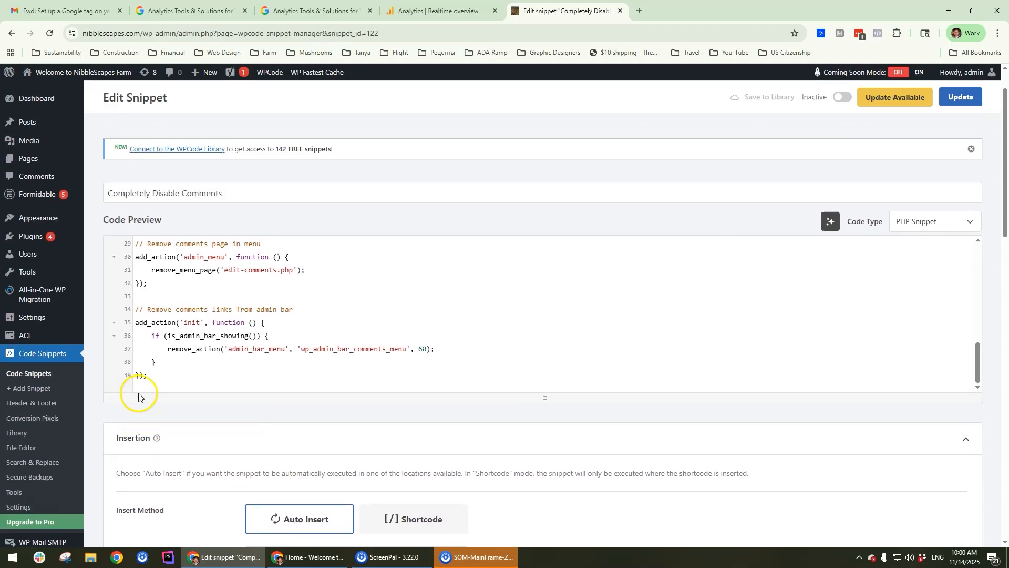
{"action": "left_click", "coordinate": [191, 410]}
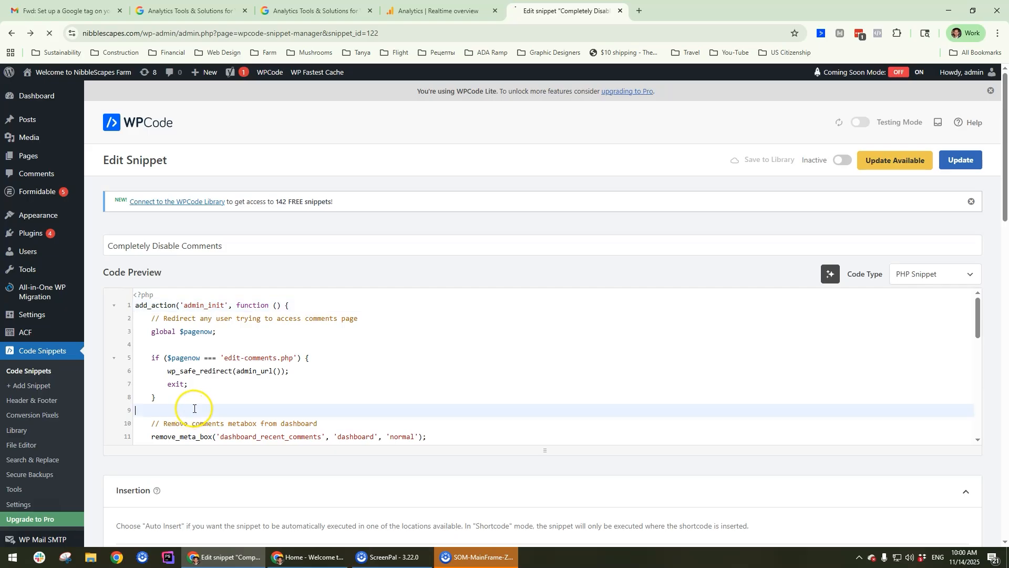
{"action": "left_click", "coordinate": [73, 350]}
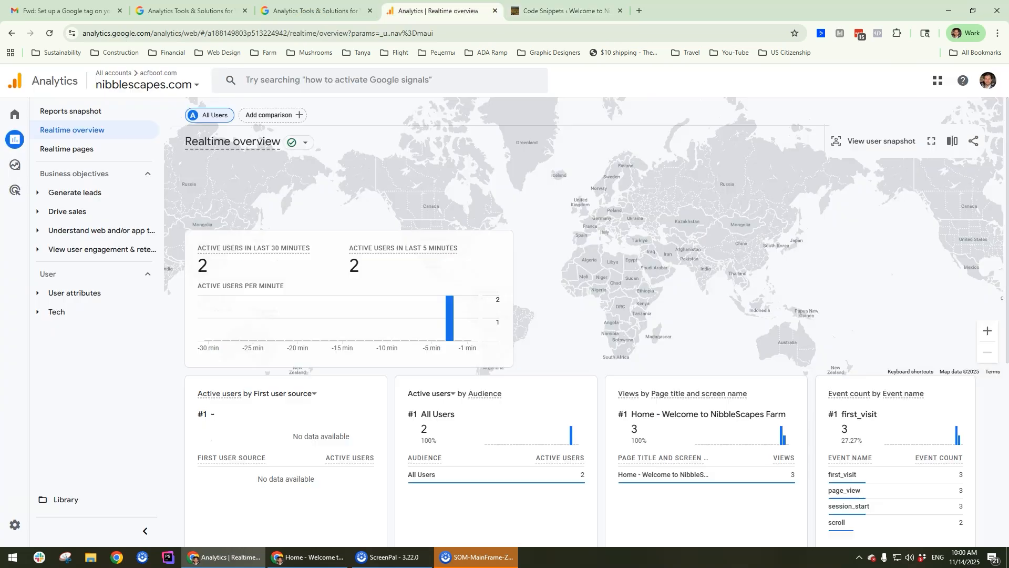
Start a new custom snippet in WPCode with HTML Snippet as its code type.
{"action": "left_click", "coordinate": [436, 10]}
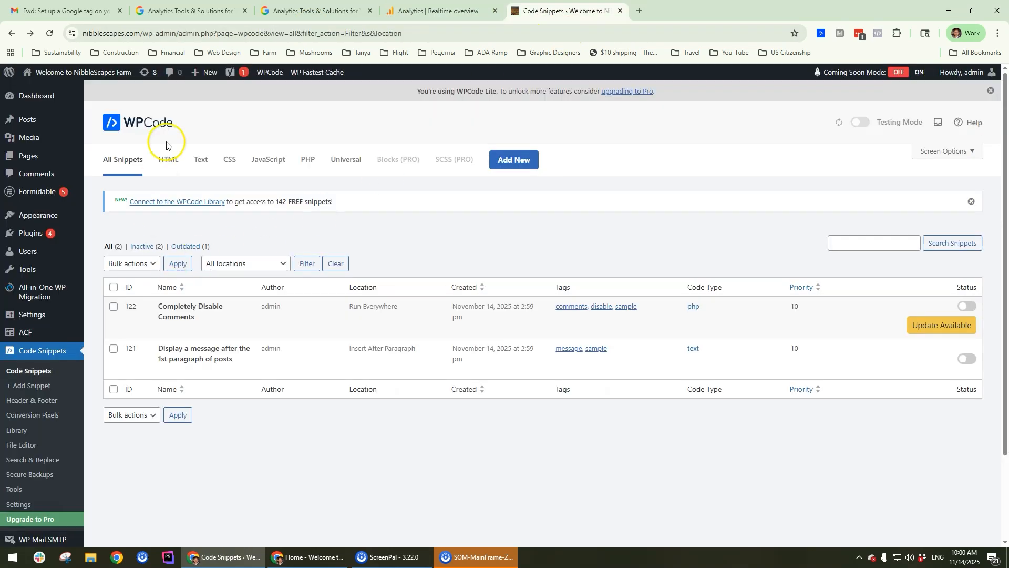
{"action": "left_click", "coordinate": [167, 159]}
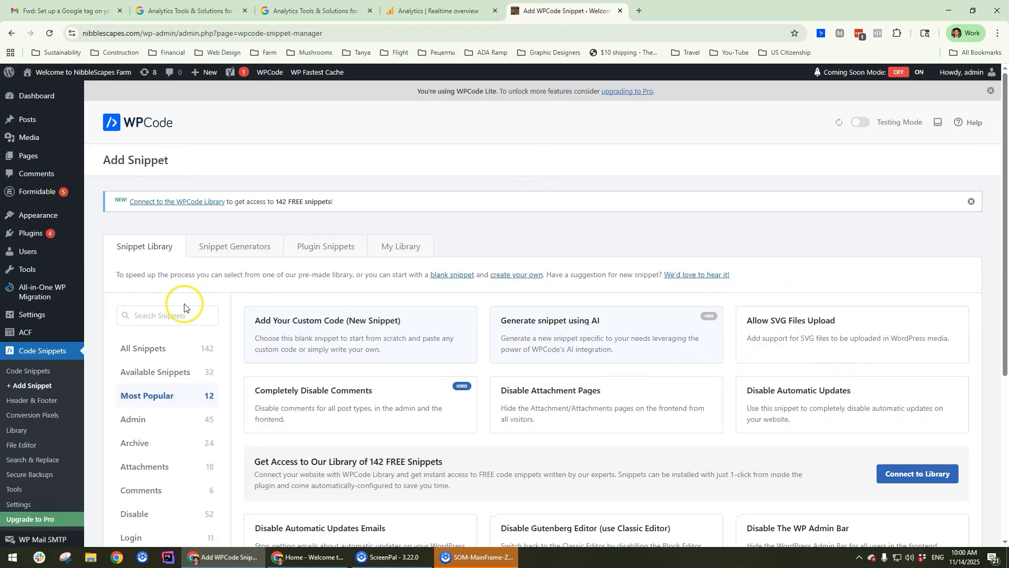
{"action": "scroll", "coordinate": [195, 311], "scroll_direction": "down", "scroll_amount": 3}
{"action": "mouse_move", "coordinate": [297, 234]}
{"action": "mouse_move", "coordinate": [334, 208]}
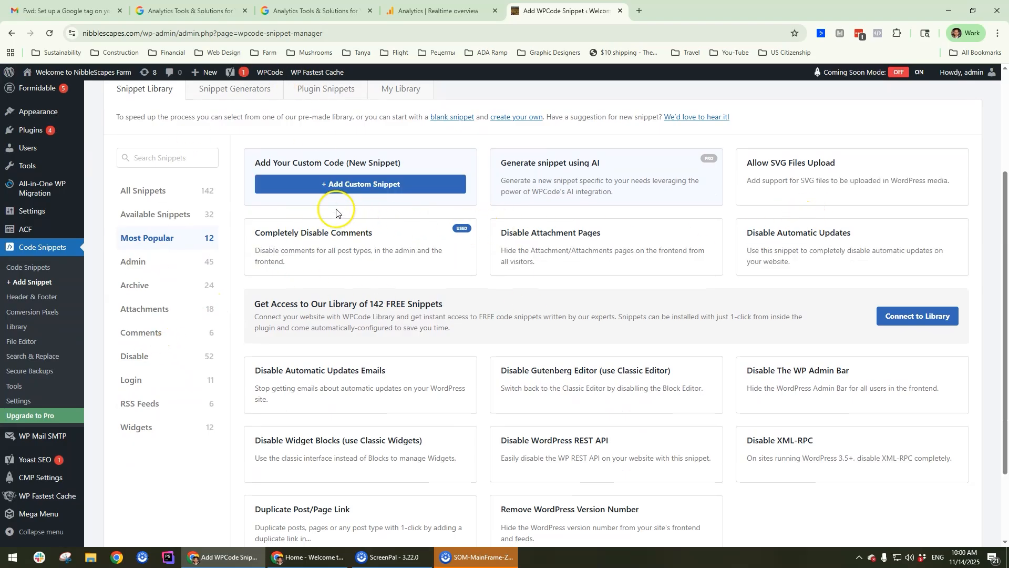
{"action": "scroll", "coordinate": [387, 196], "scroll_direction": "up", "scroll_amount": 1}
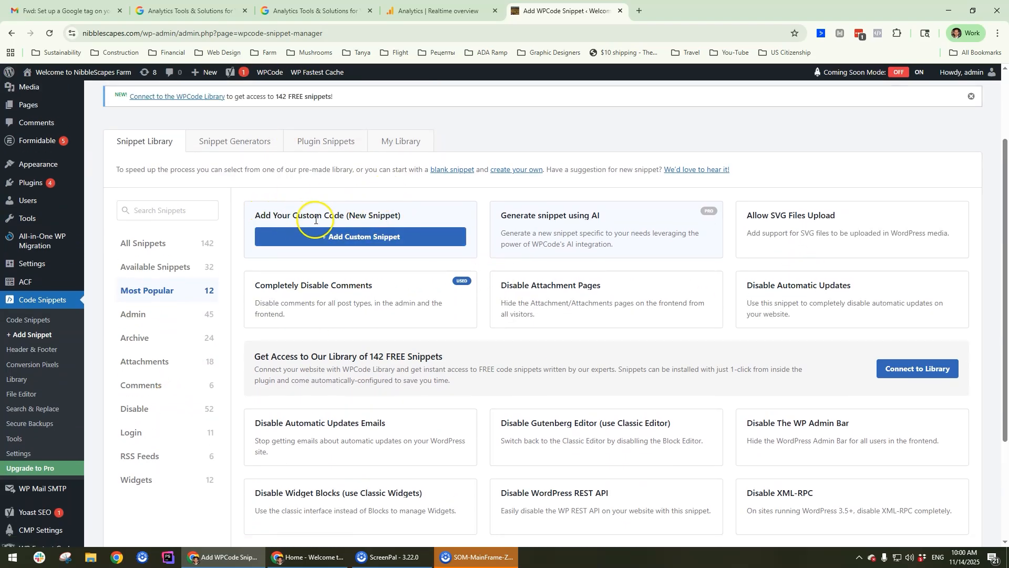
{"action": "left_click", "coordinate": [379, 236]}
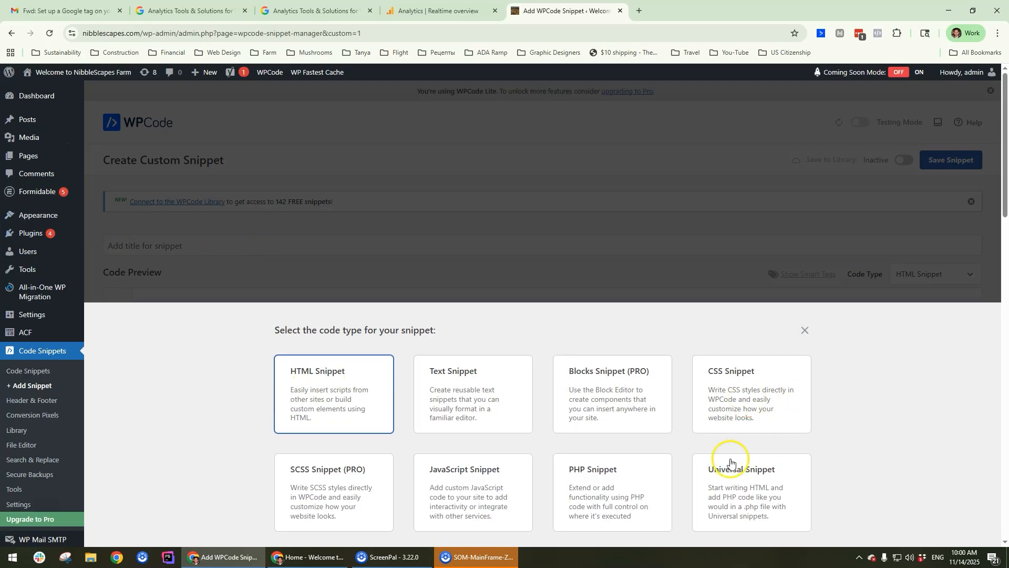
{"action": "left_click", "coordinate": [329, 397]}
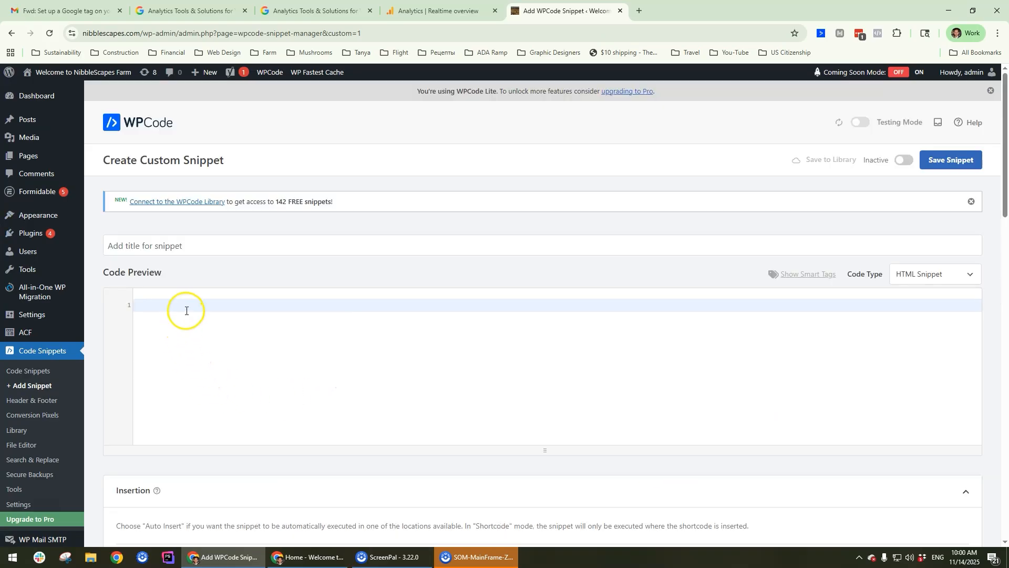
{"action": "type", "text": "https://nibblescapes.com/"}
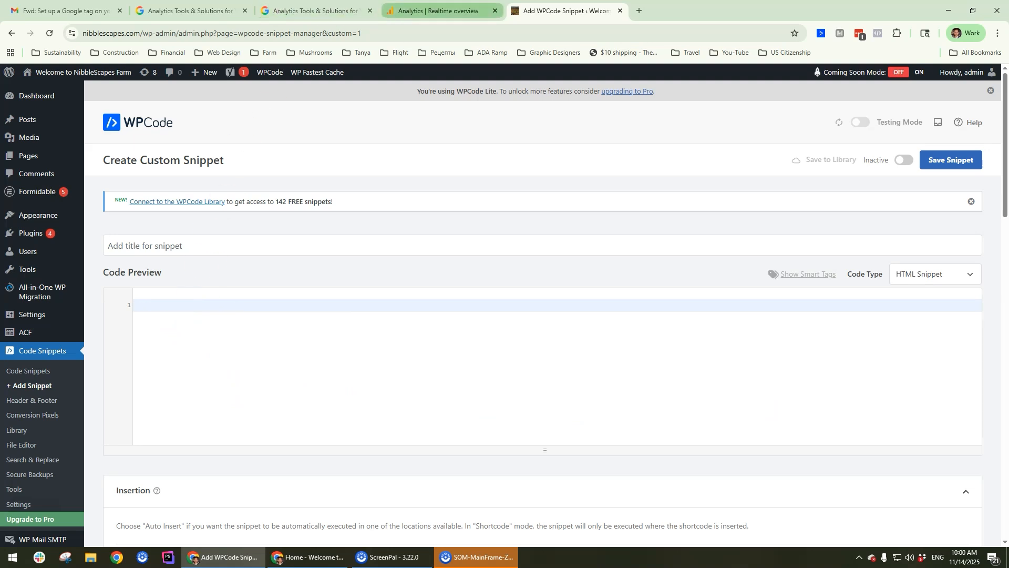
{"action": "left_click", "coordinate": [436, 10]}
{"action": "left_click", "coordinate": [562, 11]}
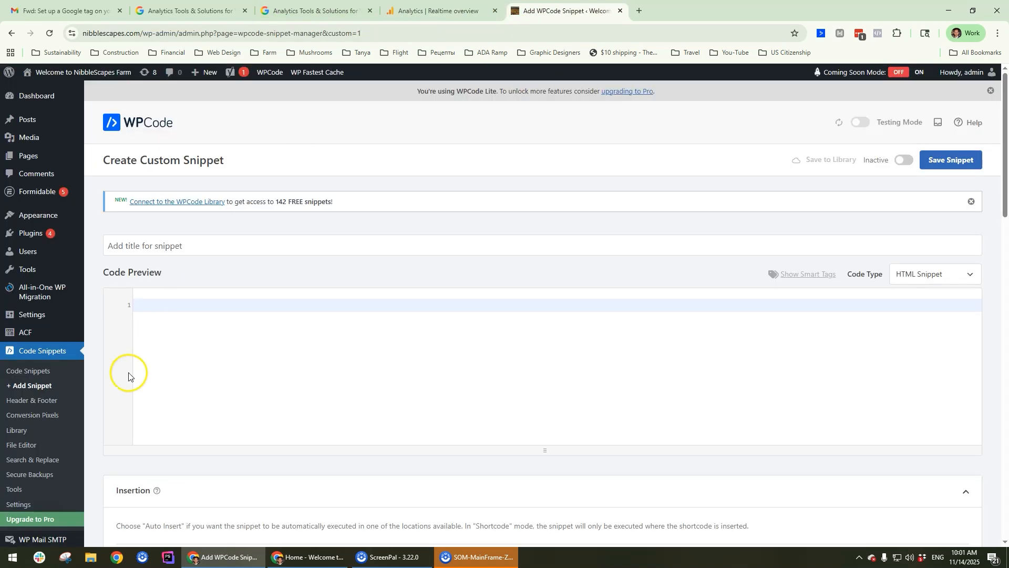
Enter the placeholder tags <google code> and </google> in the snippet's code, with an empty line between them.
{"action": "left_click", "coordinate": [271, 311]}
{"action": "type", "text": "<"}
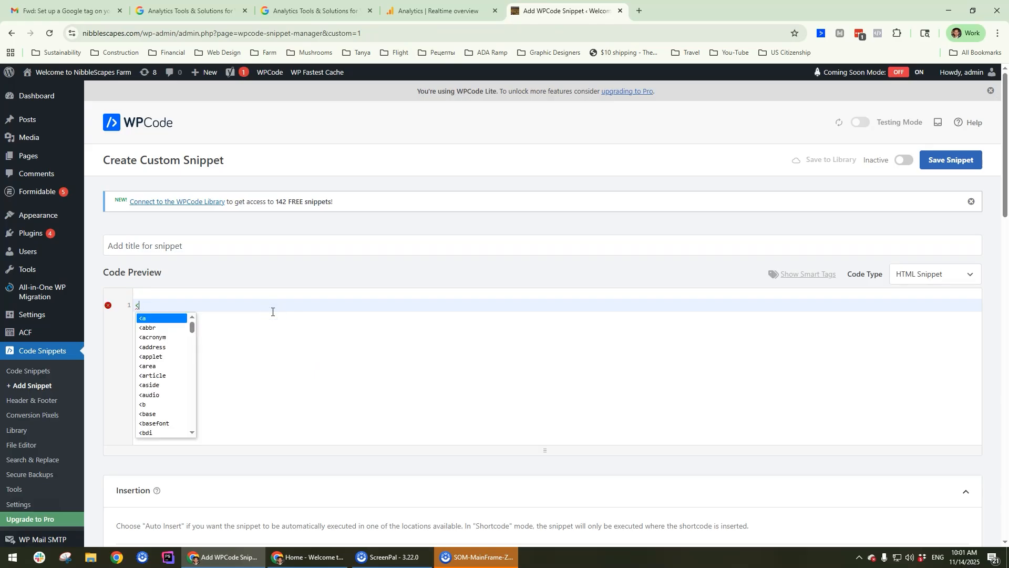
{"action": "type", "text": "ht"}
{"action": "key", "text": "BackSpace"}
{"action": "key", "text": "BackSpace"}
{"action": "key", "text": "BackSpace"}
{"action": "type", "text": "<google"}
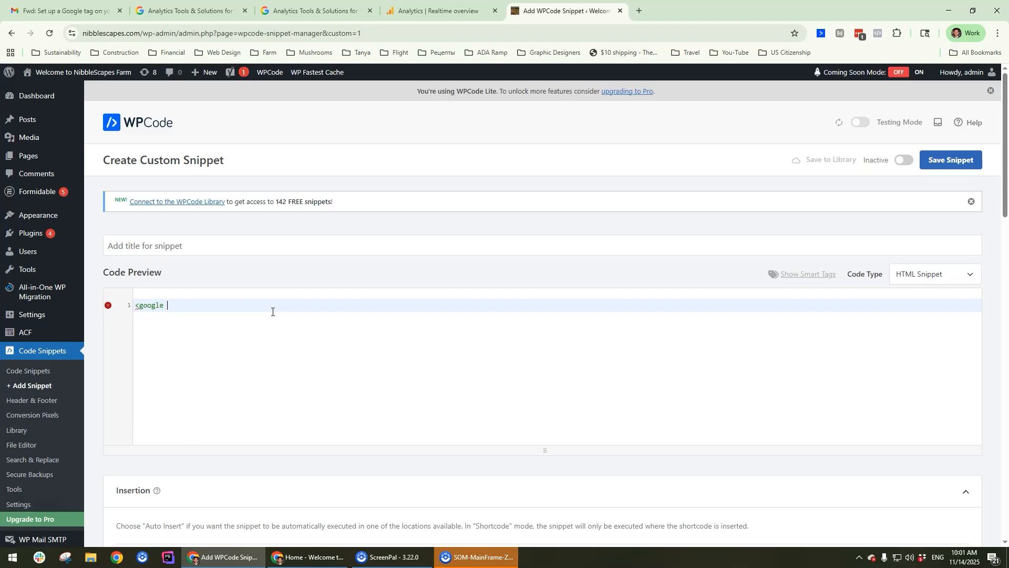
{"action": "type", "text": " code></google>"}
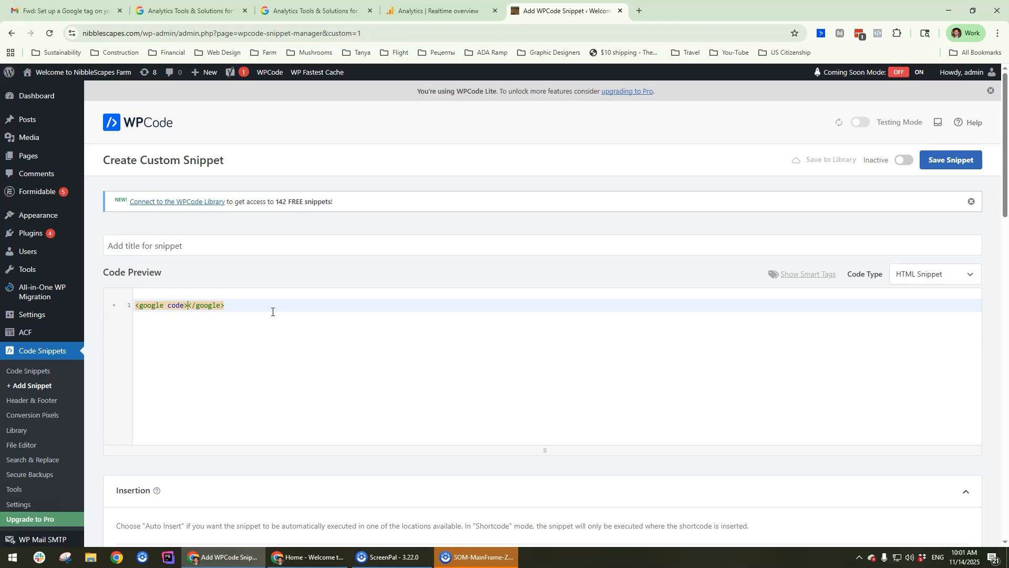
{"action": "key", "text": "Return"}
{"action": "key", "text": "Return"}
{"action": "key", "text": "Up"}
{"action": "key", "text": "Up"}
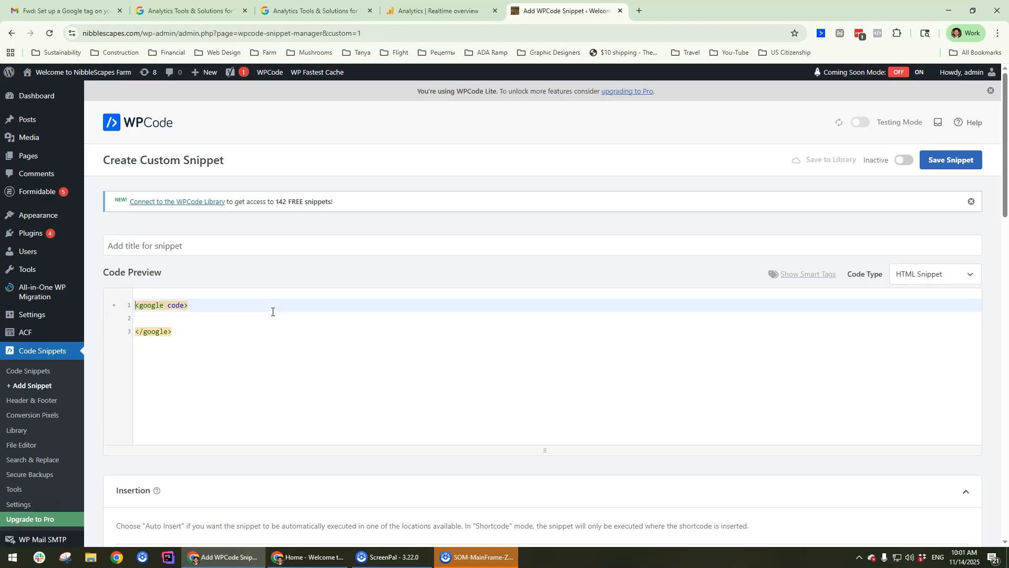
Shorten the opening tag to <google> and add the comment <!-- this is our google tag --> between the two tags.
{"action": "key", "text": "shift+Right"}
{"action": "key", "text": "shift+Right"}
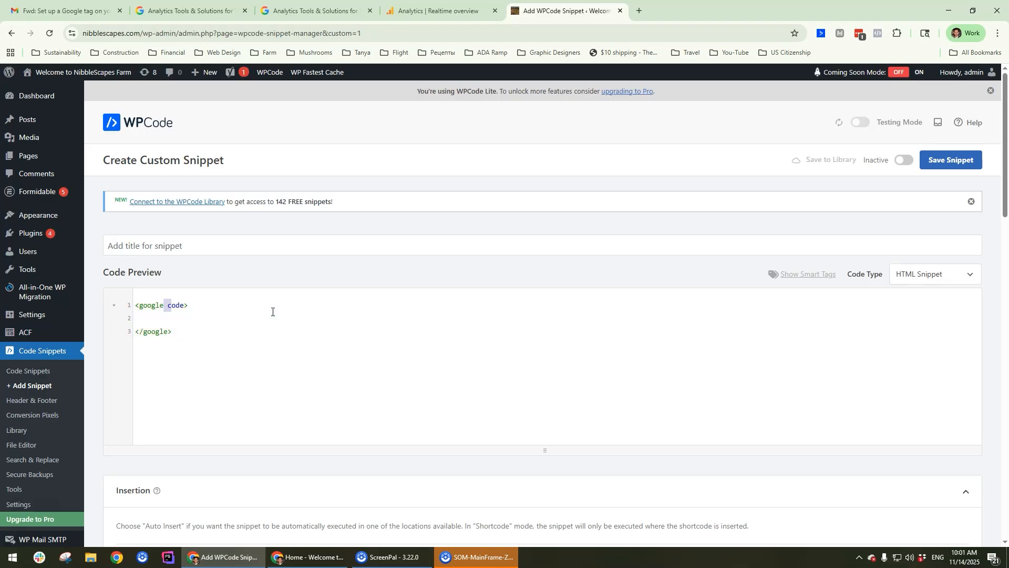
{"action": "key", "text": "BackSpace"}
{"action": "key", "text": "Down"}
{"action": "type", "text": "<!"}
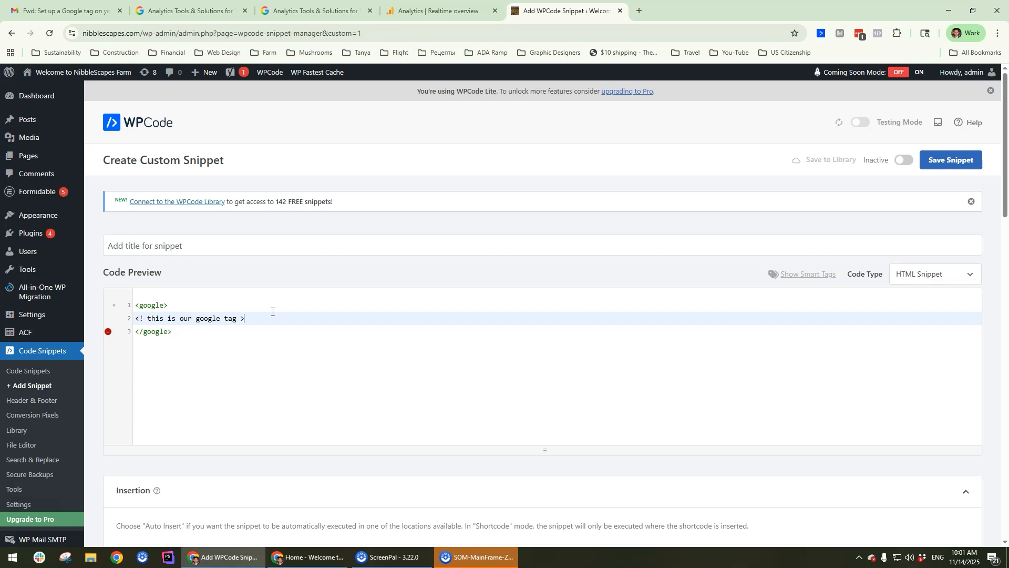
{"action": "left_click", "coordinate": [243, 322]}
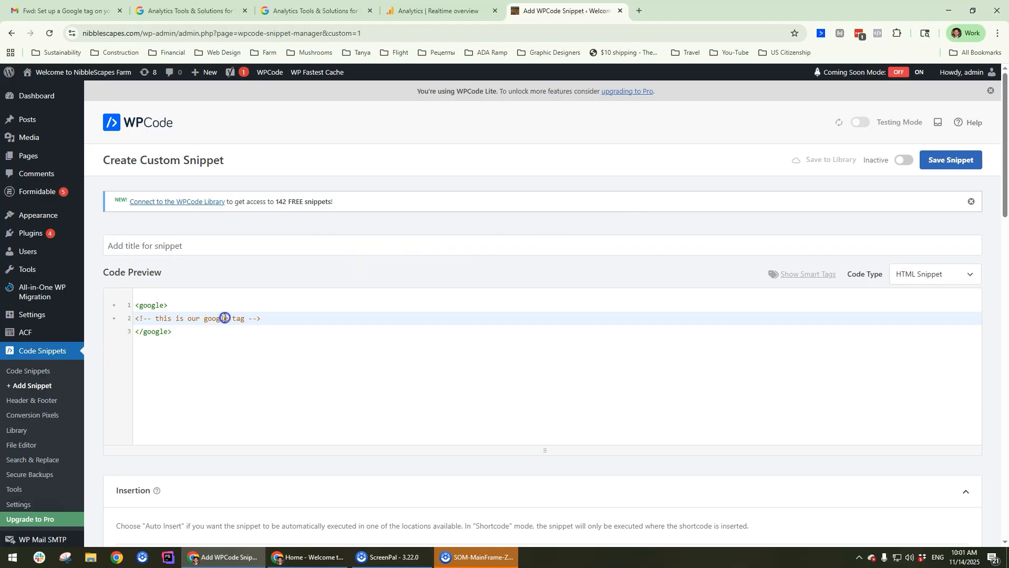
Review the placeholder code, then open the code type choices and keep HTML Snippet.
{"action": "left_click_drag", "start_coordinate": [198, 336], "coordinate": [163, 298]}
{"action": "left_click", "coordinate": [287, 349]}
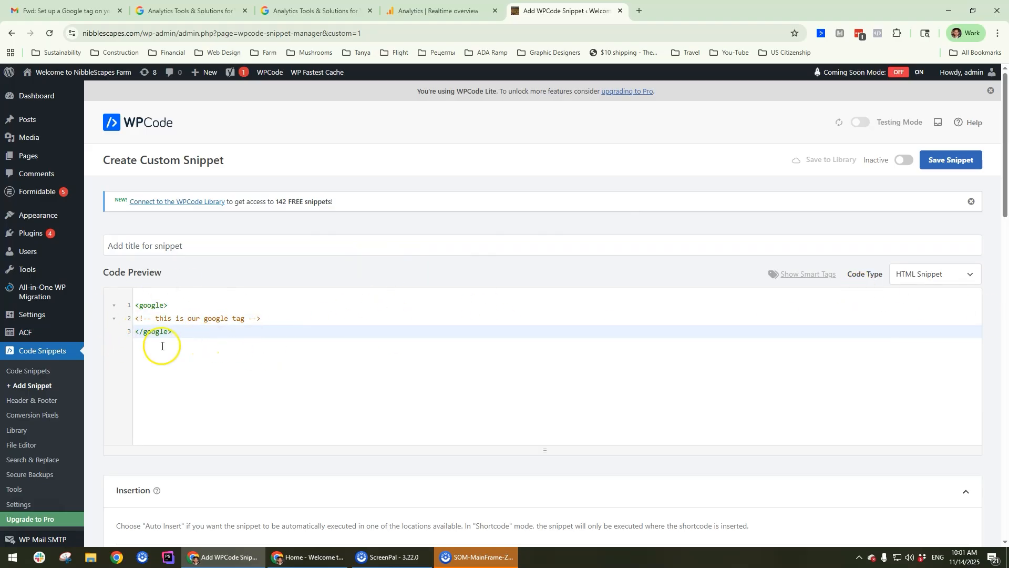
{"action": "scroll", "coordinate": [169, 334], "scroll_direction": "down", "scroll_amount": 2}
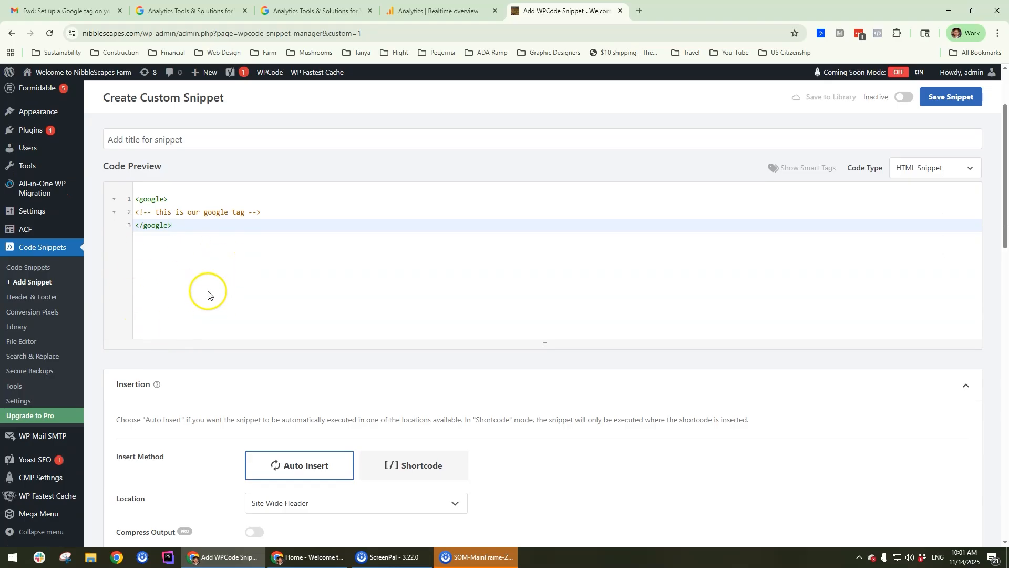
{"action": "scroll", "coordinate": [270, 289], "scroll_direction": "up", "scroll_amount": 2}
{"action": "left_click", "coordinate": [945, 272]}
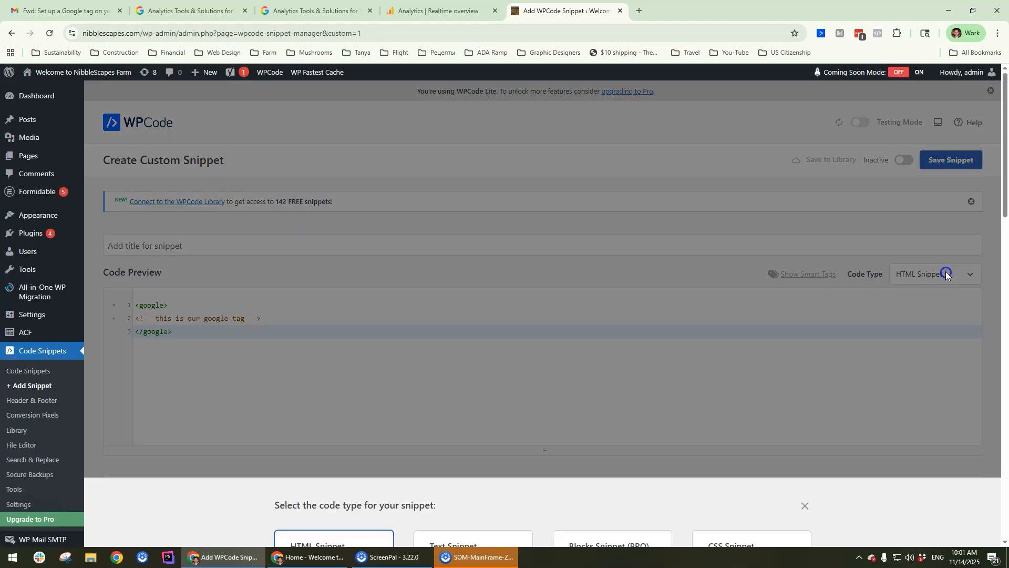
{"action": "left_click", "coordinate": [362, 382]}
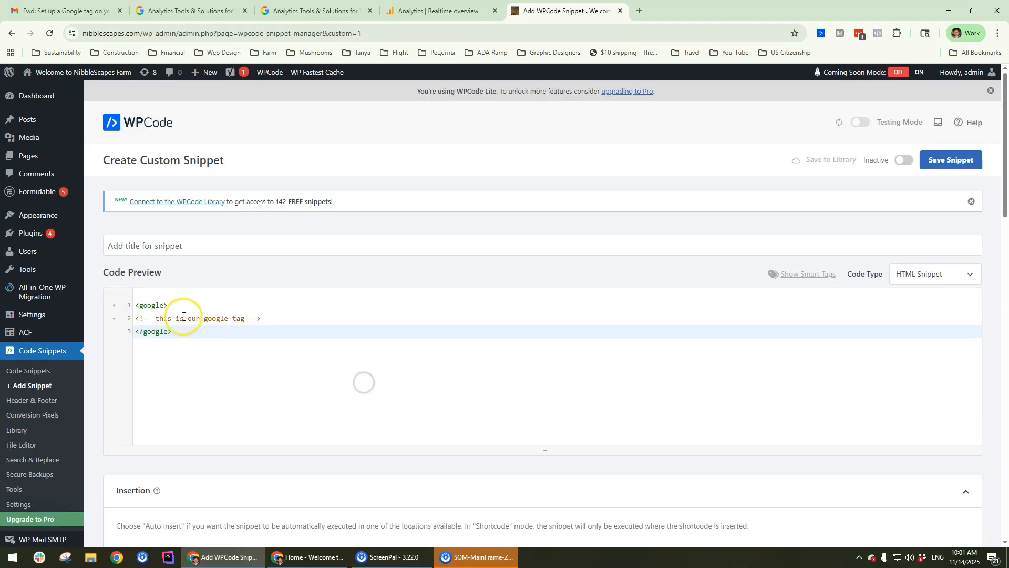
Open the snippet's insertion location choices and examine the global options, keeping Site Wide Header.
{"action": "scroll", "coordinate": [184, 318], "scroll_direction": "down", "scroll_amount": 5}
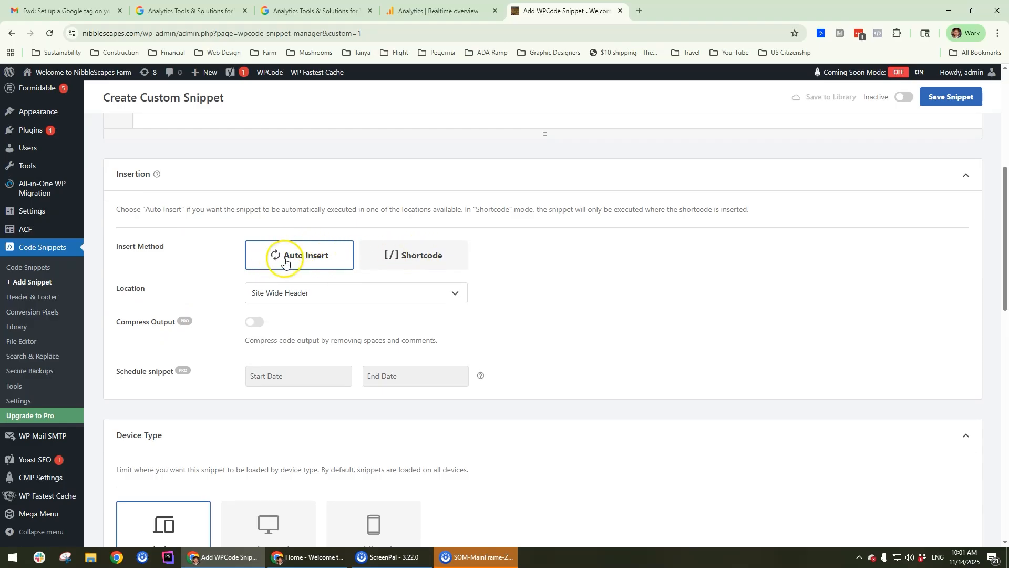
{"action": "left_click", "coordinate": [283, 295]}
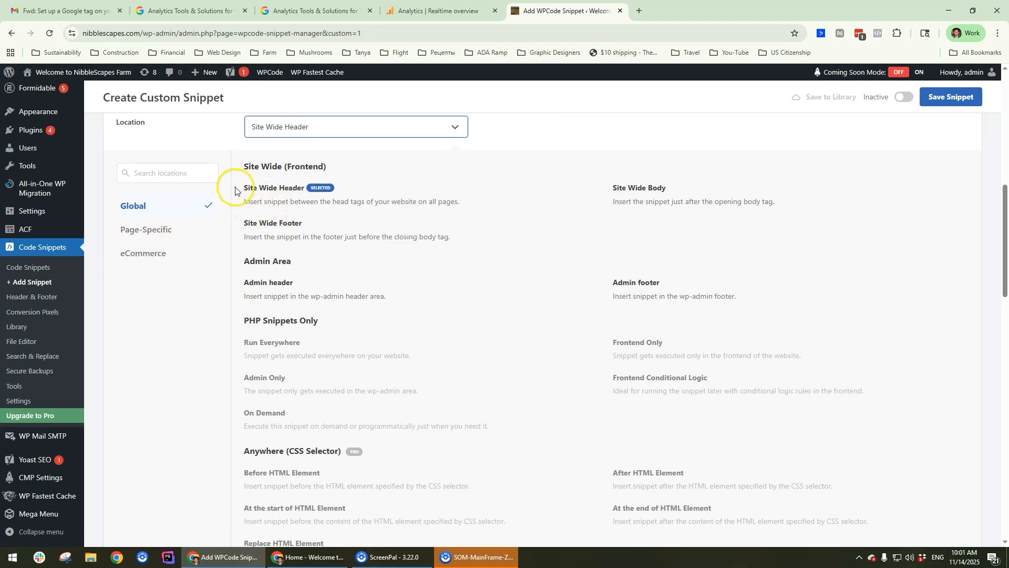
{"action": "scroll", "coordinate": [373, 266], "scroll_direction": "down", "scroll_amount": 6}
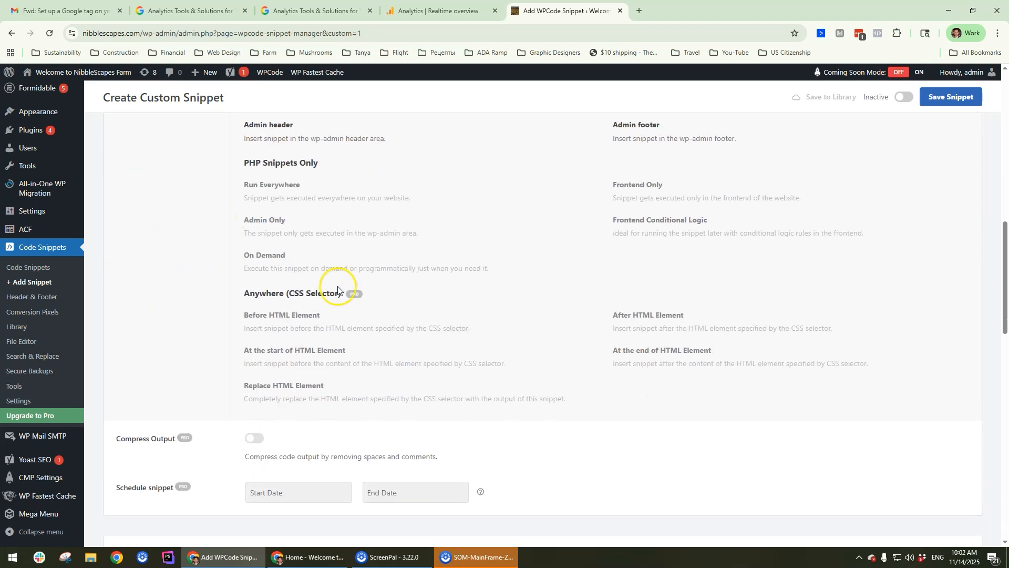
{"action": "scroll", "coordinate": [329, 293], "scroll_direction": "up", "scroll_amount": 2}
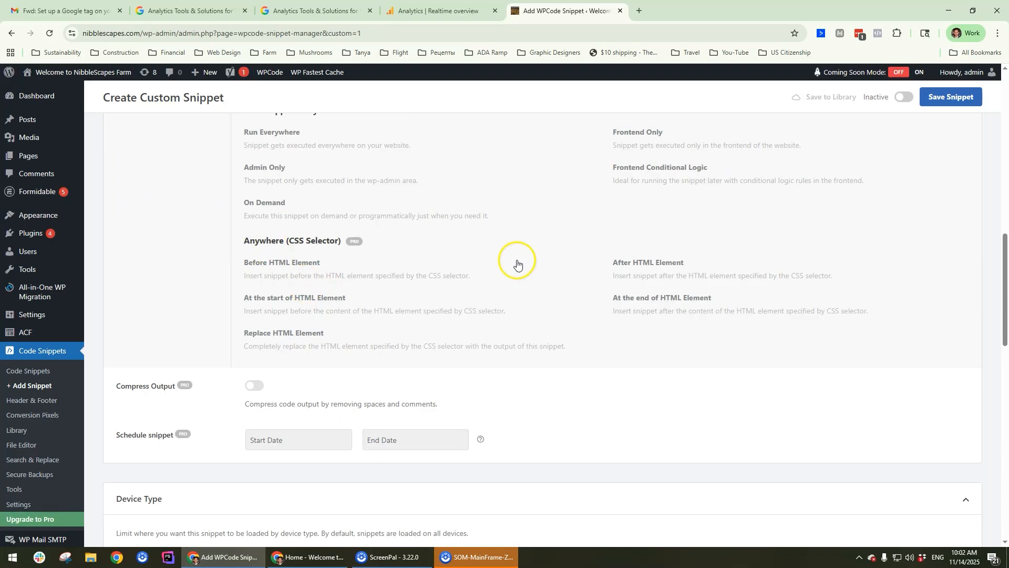
{"action": "scroll", "coordinate": [459, 345], "scroll_direction": "down", "scroll_amount": 3}
{"action": "scroll", "coordinate": [441, 291], "scroll_direction": "up", "scroll_amount": 4}
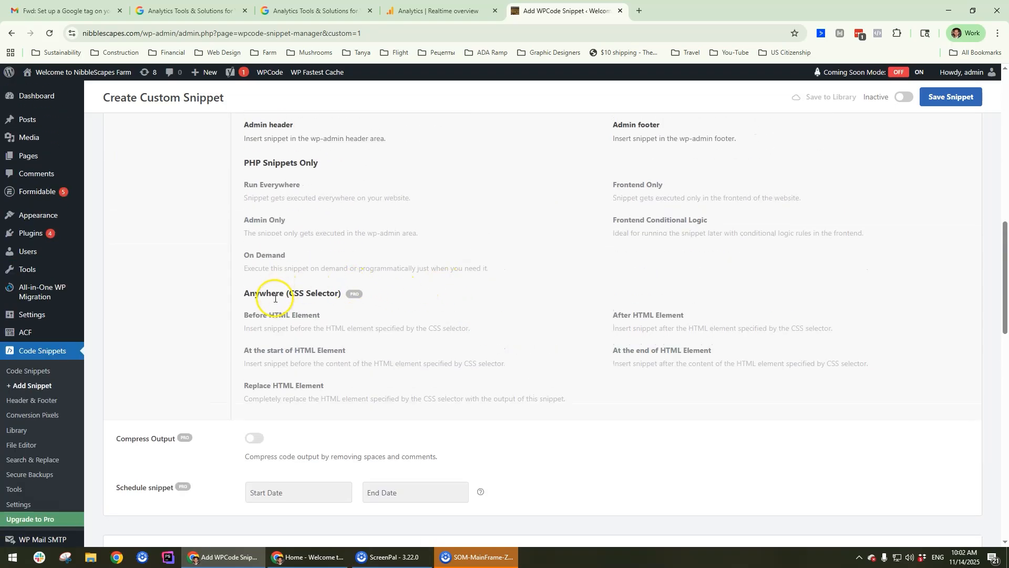
{"action": "scroll", "coordinate": [277, 295], "scroll_direction": "up", "scroll_amount": 2}
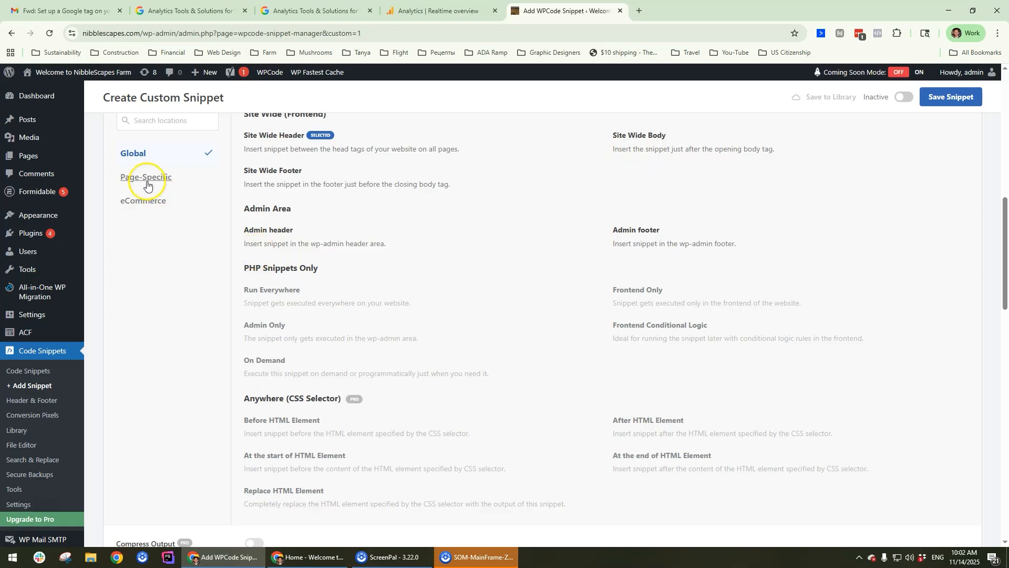
Review the snippet's remaining settings, from device type and conditional logic down to the basic info.
{"action": "scroll", "coordinate": [214, 298], "scroll_direction": "down", "scroll_amount": 4}
{"action": "scroll", "coordinate": [263, 302], "scroll_direction": "down", "scroll_amount": 4}
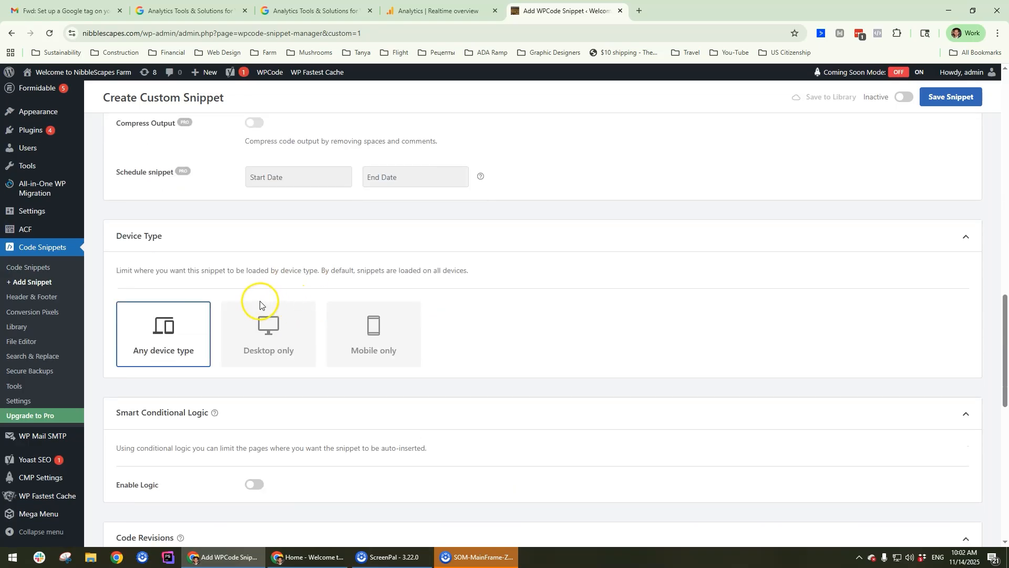
{"action": "scroll", "coordinate": [221, 289], "scroll_direction": "up", "scroll_amount": 1}
{"action": "scroll", "coordinate": [268, 377], "scroll_direction": "down", "scroll_amount": 10}
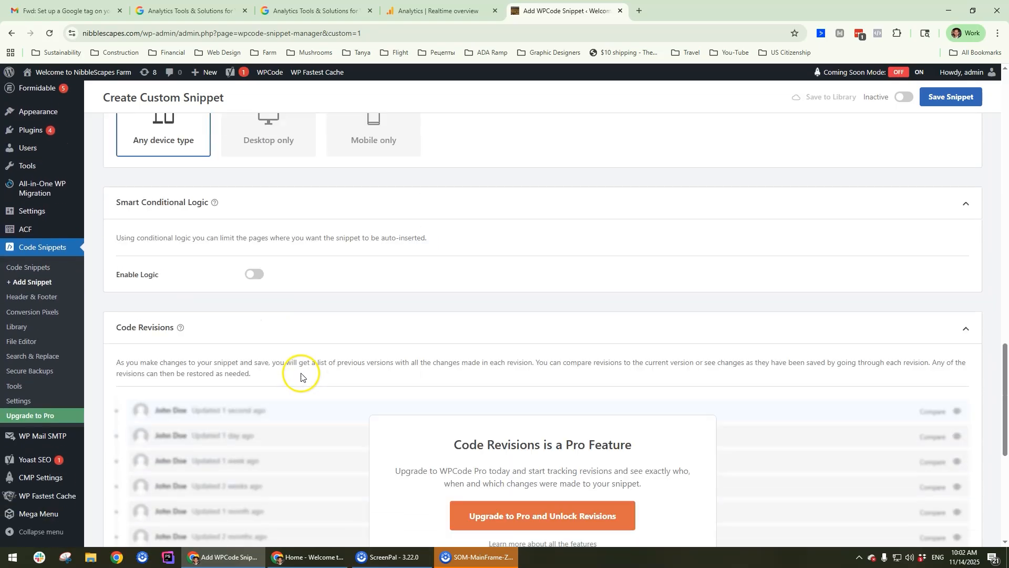
{"action": "scroll", "coordinate": [243, 380], "scroll_direction": "down", "scroll_amount": 2}
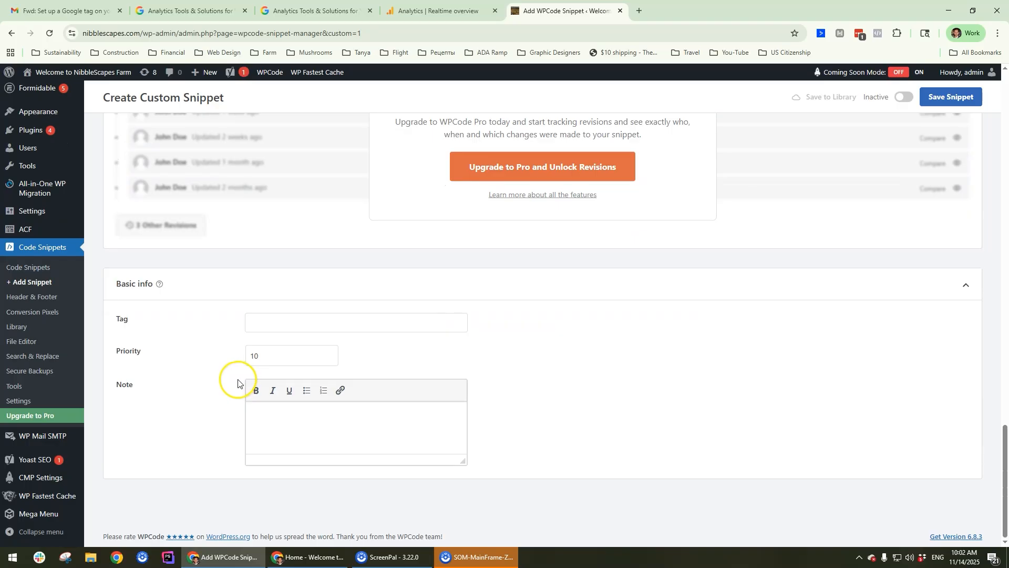
{"action": "scroll", "coordinate": [461, 368], "scroll_direction": "up", "scroll_amount": 5}
{"action": "scroll", "coordinate": [900, 235], "scroll_direction": "up", "scroll_amount": 15}
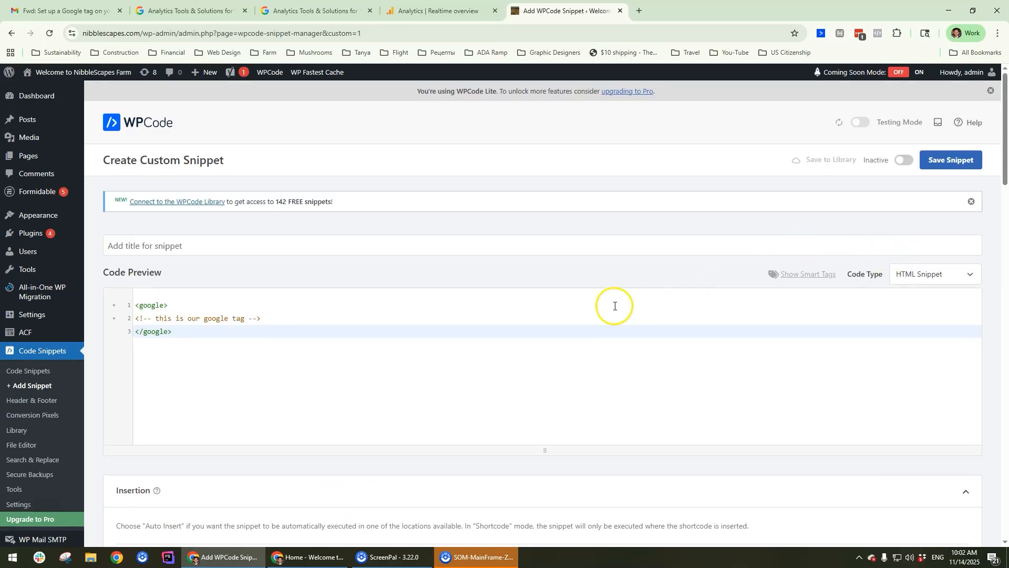
Save the new HTML snippet, then switch it to active and update it.
{"action": "left_click", "coordinate": [954, 159]}
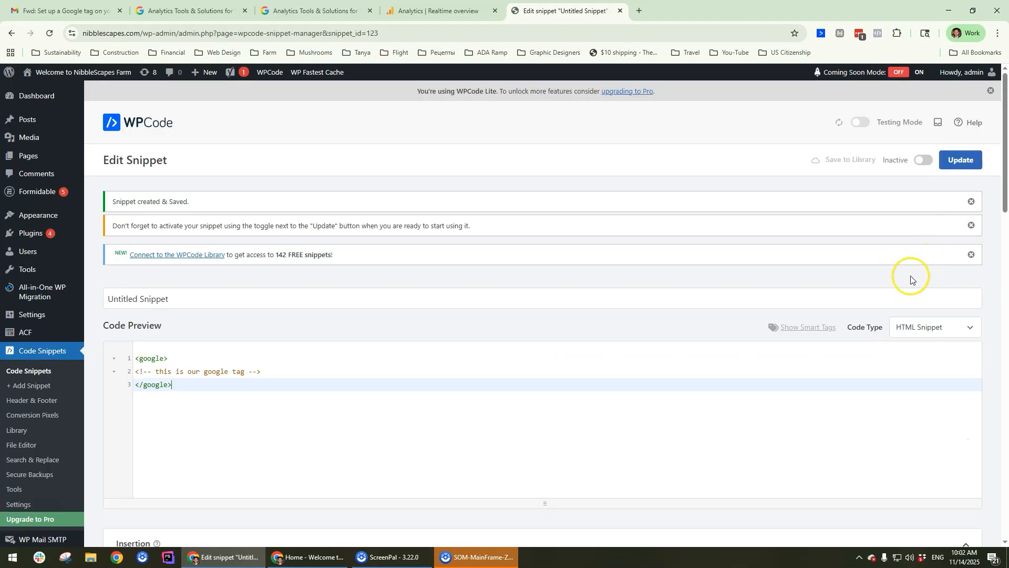
{"action": "scroll", "coordinate": [443, 334], "scroll_direction": "down", "scroll_amount": 1}
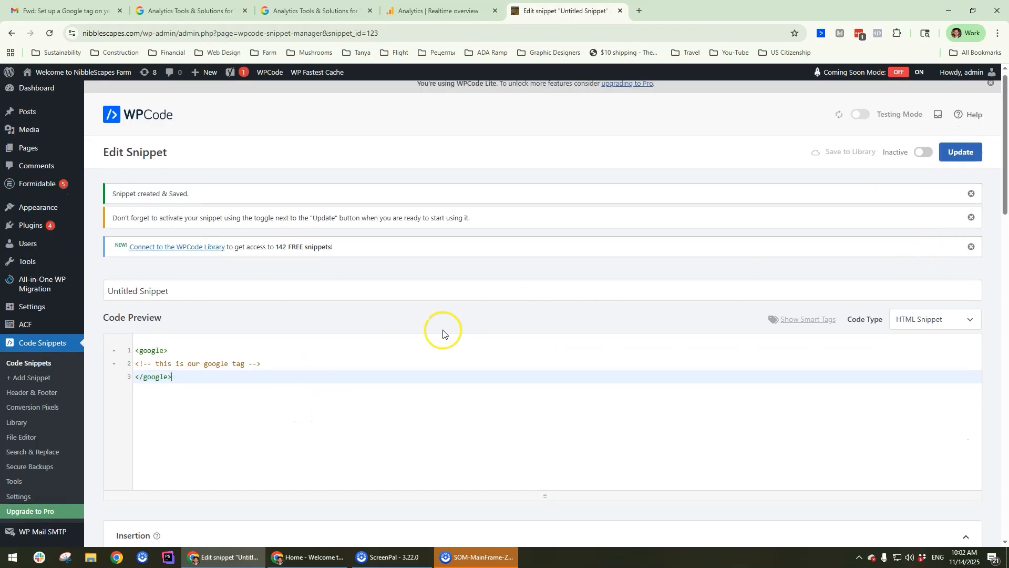
{"action": "scroll", "coordinate": [443, 333], "scroll_direction": "down", "scroll_amount": 6}
{"action": "scroll", "coordinate": [327, 354], "scroll_direction": "down", "scroll_amount": 4}
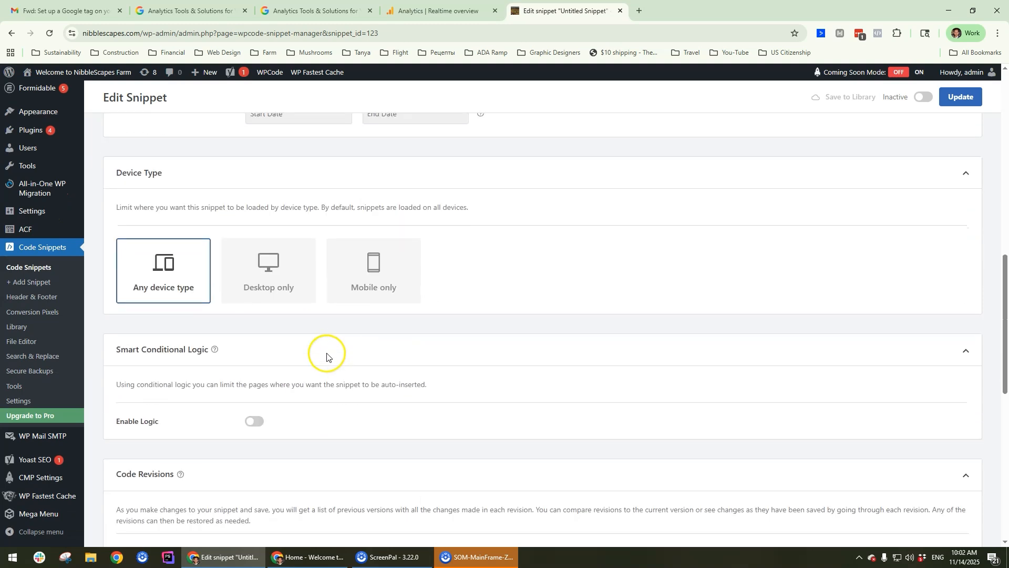
{"action": "scroll", "coordinate": [356, 392], "scroll_direction": "up", "scroll_amount": 10}
{"action": "left_click", "coordinate": [362, 392]}
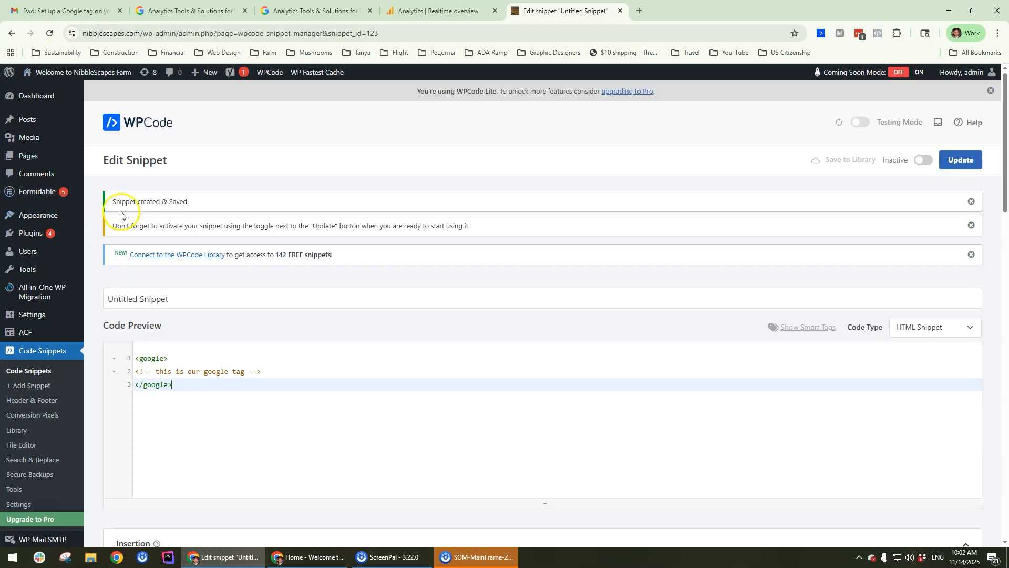
{"action": "left_click", "coordinate": [924, 162]}
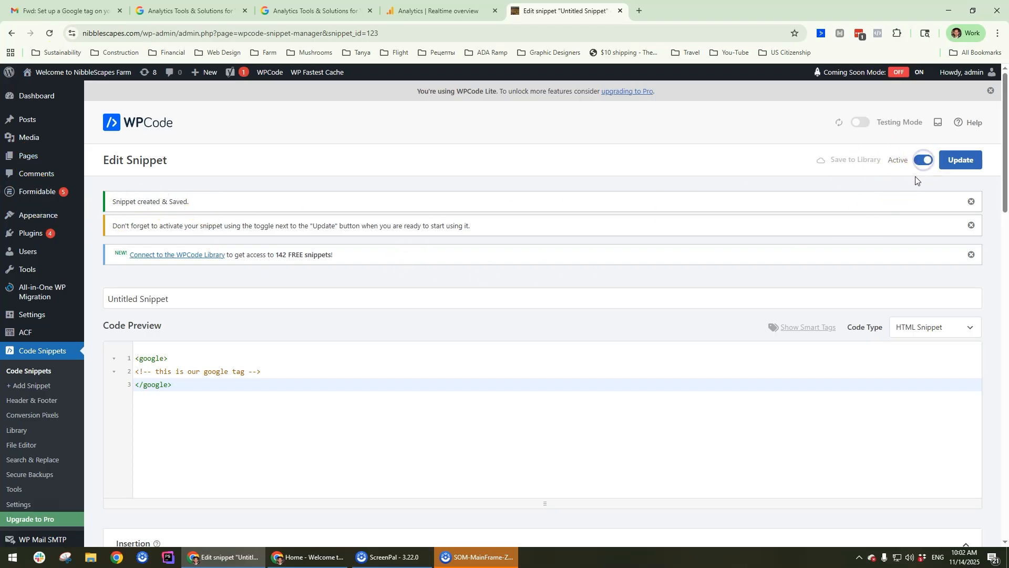
{"action": "left_click", "coordinate": [943, 159]}
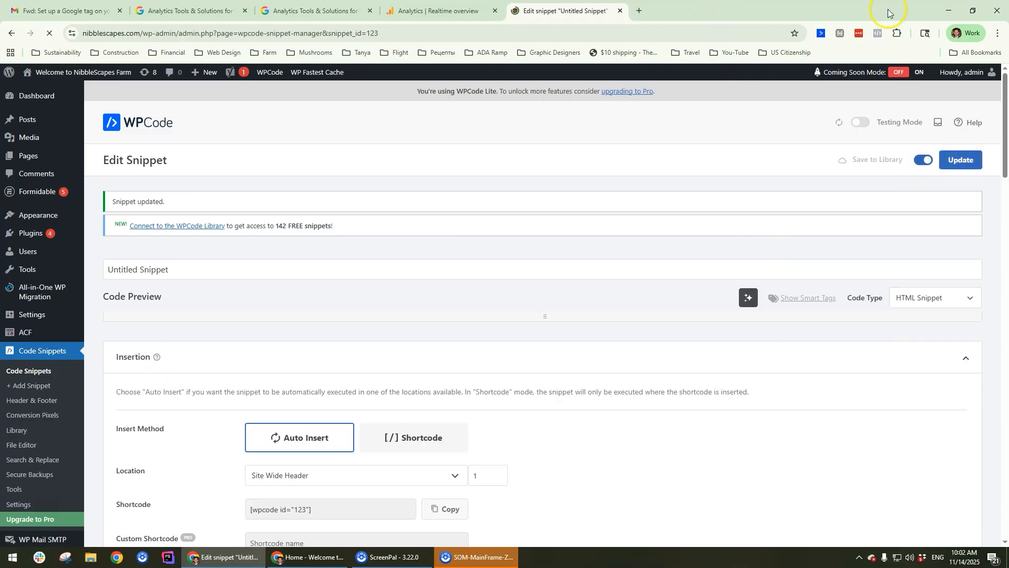
Load nibblescapes.com in a new Incognito window.
{"action": "left_click", "coordinate": [998, 35]}
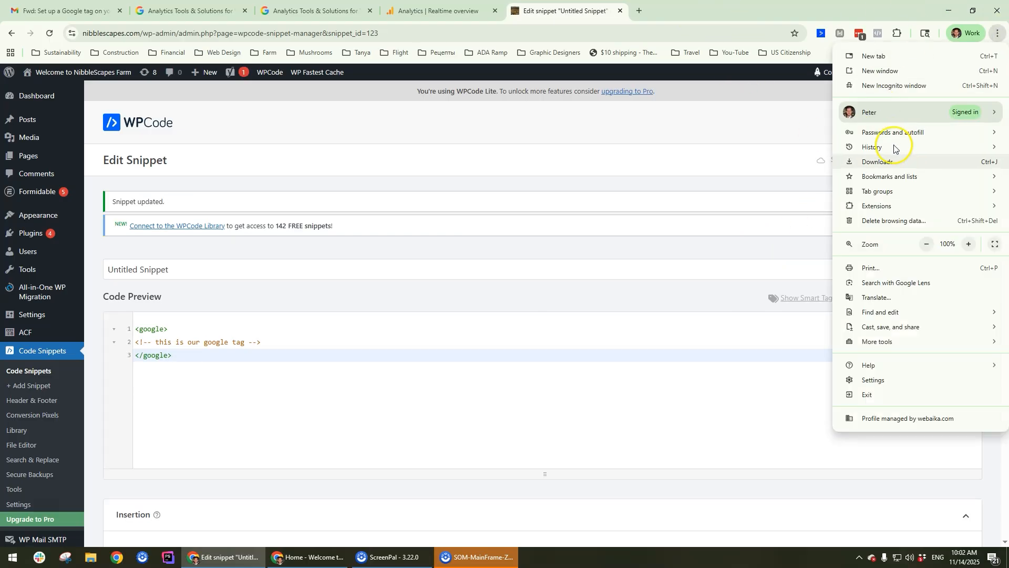
{"action": "left_click", "coordinate": [913, 86]}
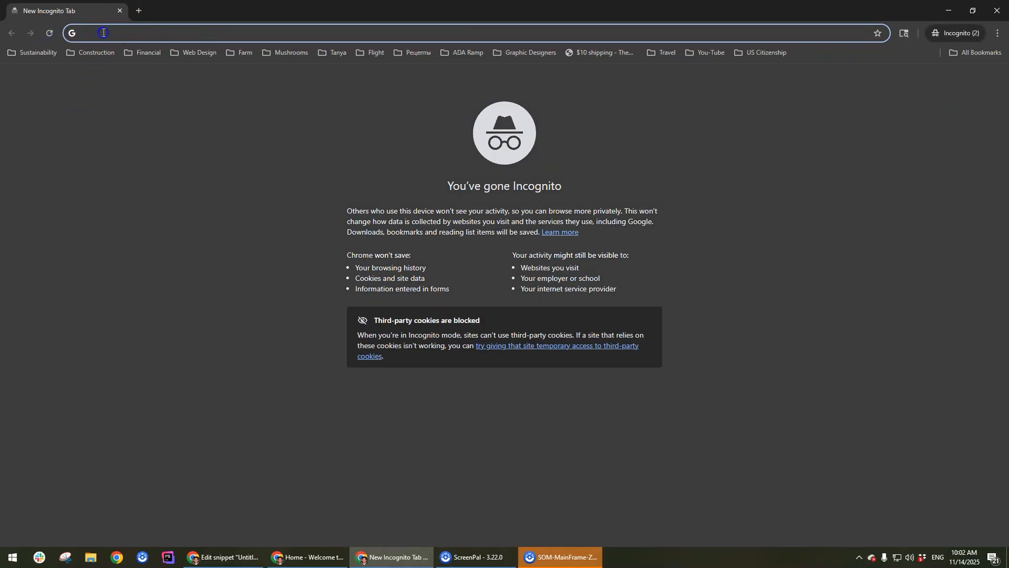
{"action": "type", "text": "nibblescapes.com"}
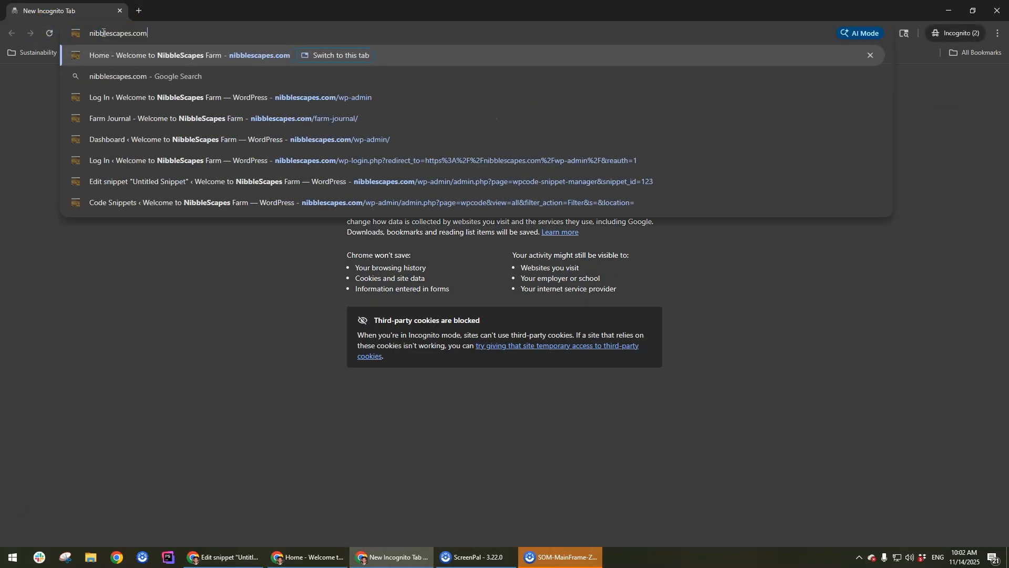
{"action": "key", "text": "Return"}
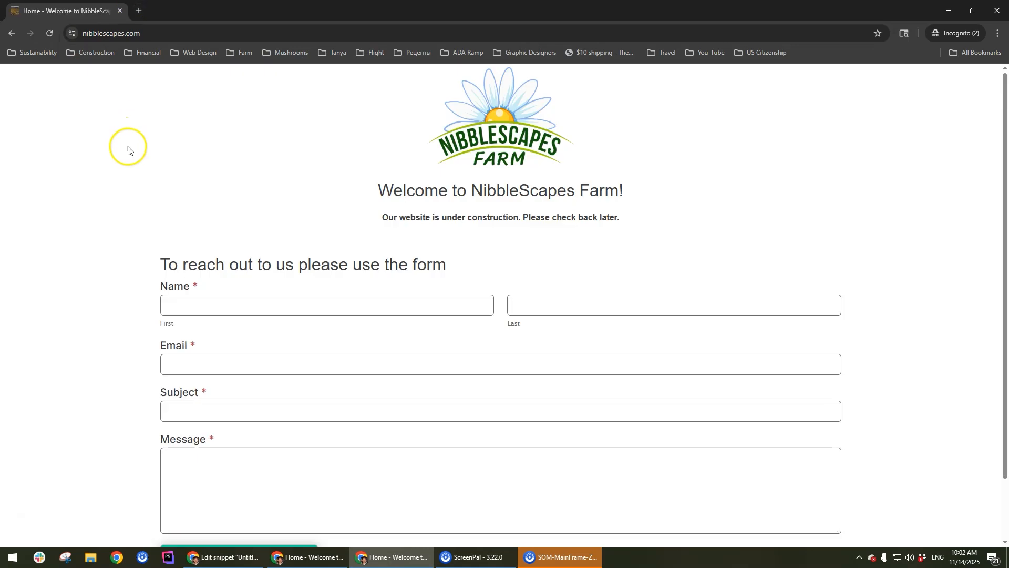
{"action": "right_click", "coordinate": [149, 124]}
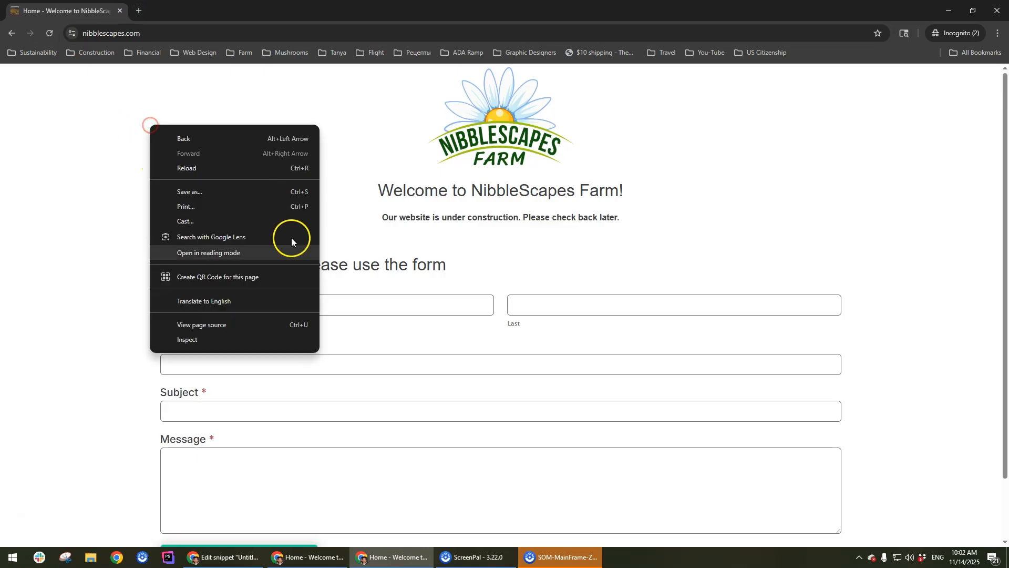
{"action": "left_click", "coordinate": [198, 339]}
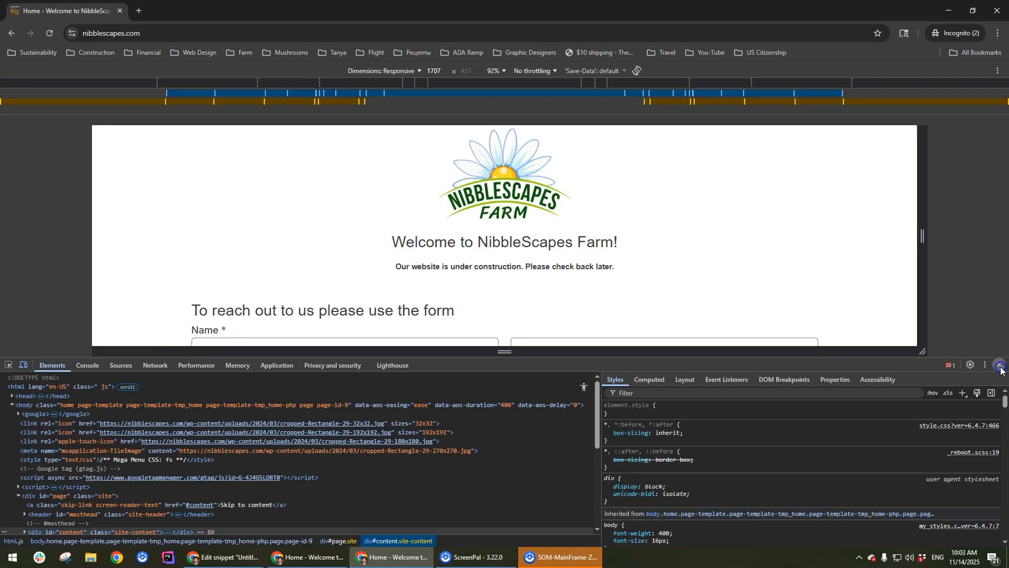
{"action": "left_click", "coordinate": [999, 364]}
View the home page's source and search it for <google>.
{"action": "right_click", "coordinate": [197, 141]}
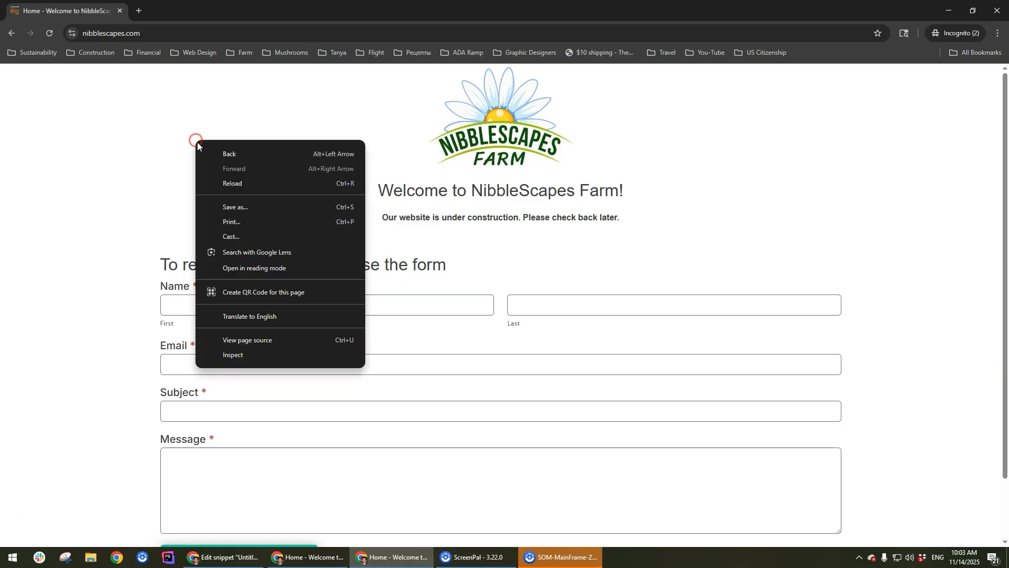
{"action": "left_click", "coordinate": [330, 339]}
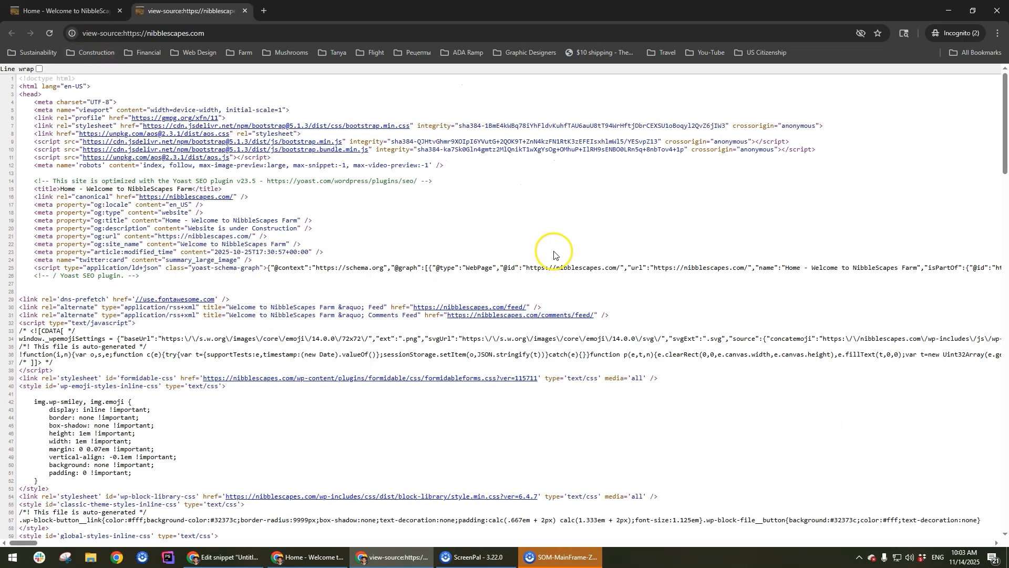
{"action": "key", "text": "ctrl+f"}
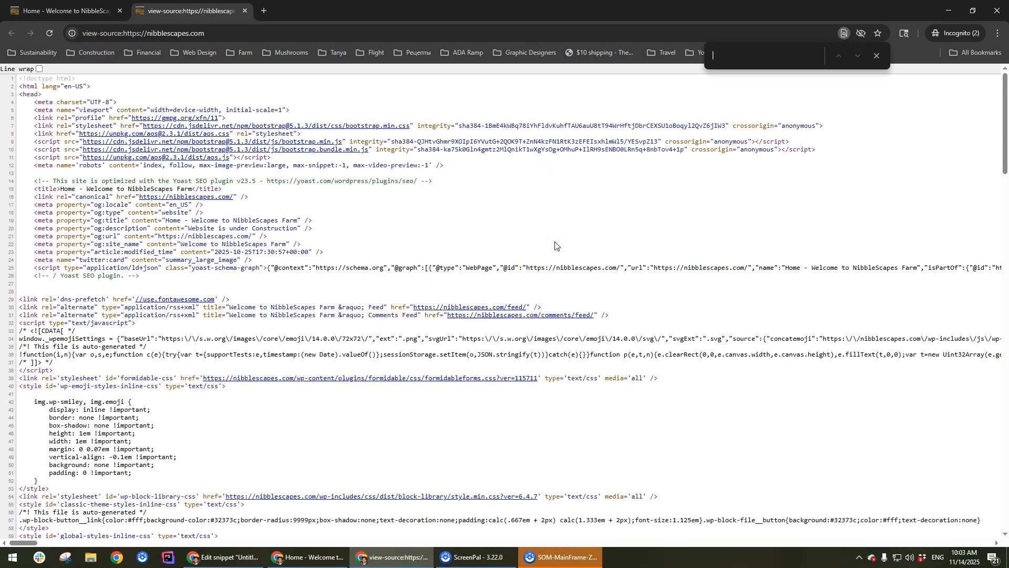
{"action": "type", "text": "<google>"}
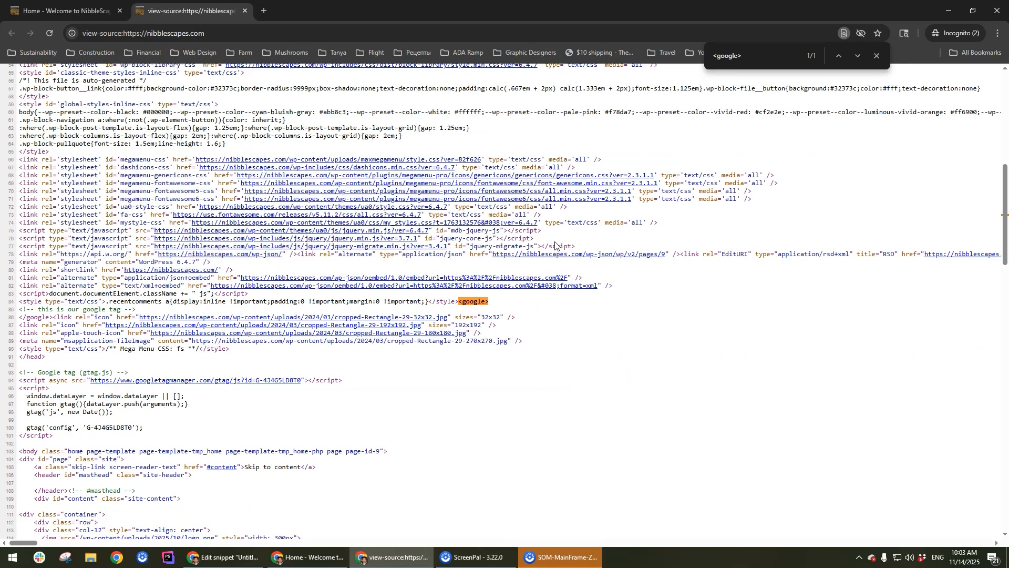
Highlight the inserted <google> placeholder block in the source, followed by the Google tag (gtag.js) script below the closing head tag.
{"action": "left_click", "coordinate": [459, 300]}
{"action": "left_click_drag", "start_coordinate": [430, 301], "coordinate": [53, 320]}
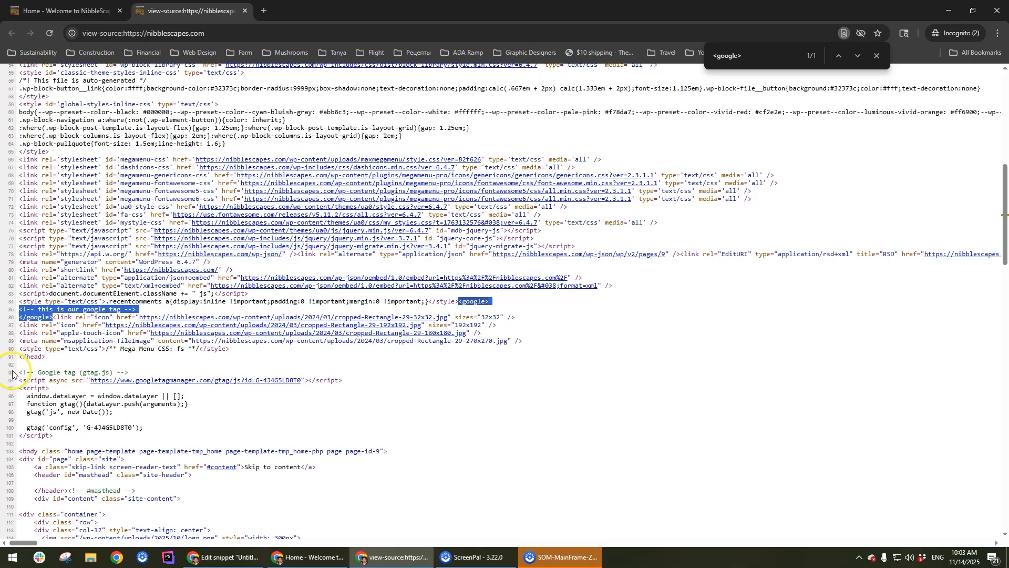
{"action": "left_click_drag", "start_coordinate": [21, 372], "coordinate": [100, 434]}
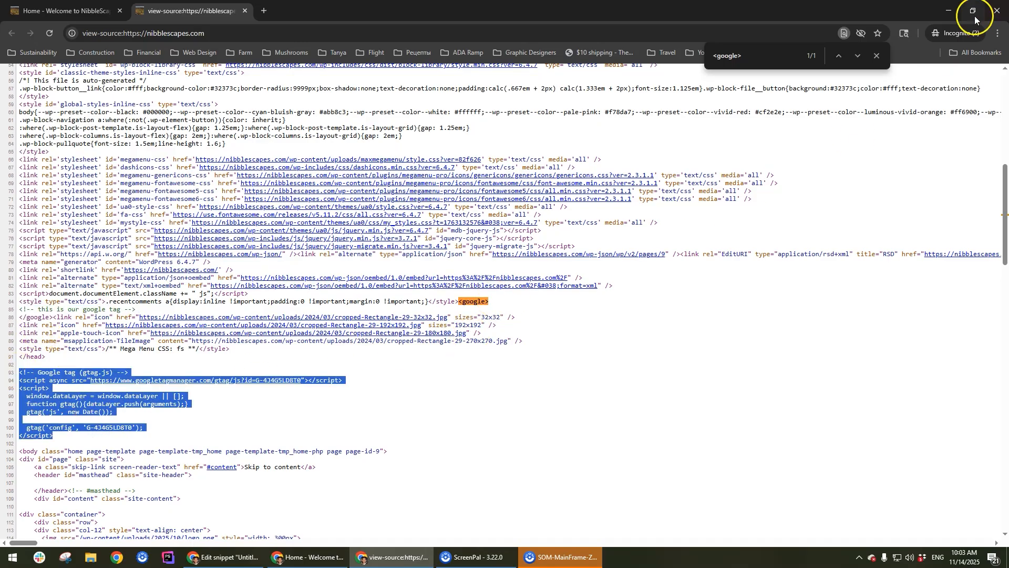
Return to the WPCode snippet editor and review the placeholder code and its insertion settings.
{"action": "key", "text": "alt+Tab"}
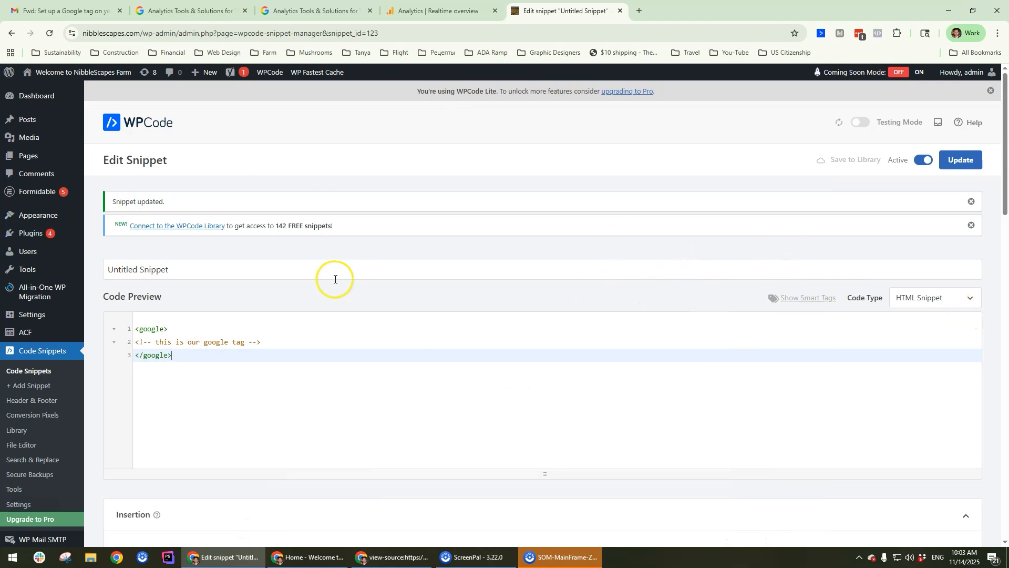
{"action": "scroll", "coordinate": [259, 314], "scroll_direction": "down", "scroll_amount": 3}
{"action": "scroll", "coordinate": [227, 313], "scroll_direction": "down", "scroll_amount": 4}
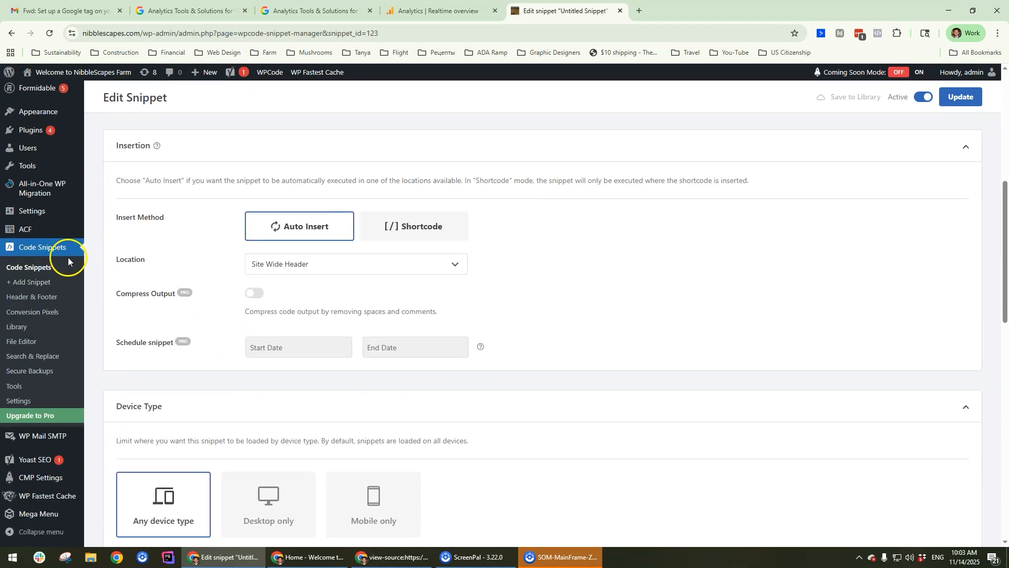
{"action": "scroll", "coordinate": [140, 282], "scroll_direction": "up", "scroll_amount": 5}
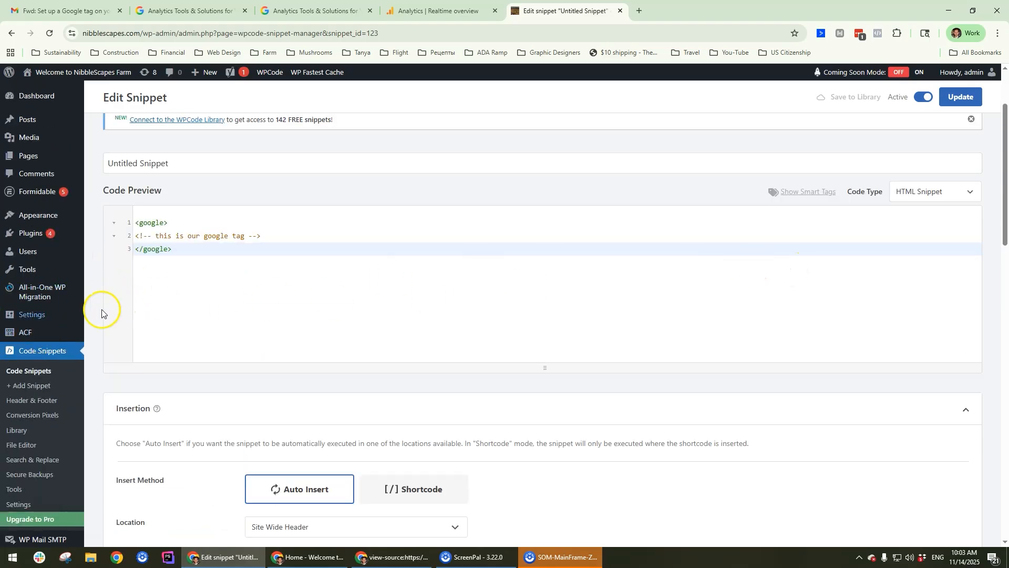
{"action": "scroll", "coordinate": [102, 309], "scroll_direction": "down", "scroll_amount": 3}
{"action": "scroll", "coordinate": [26, 405], "scroll_direction": "down", "scroll_amount": 1}
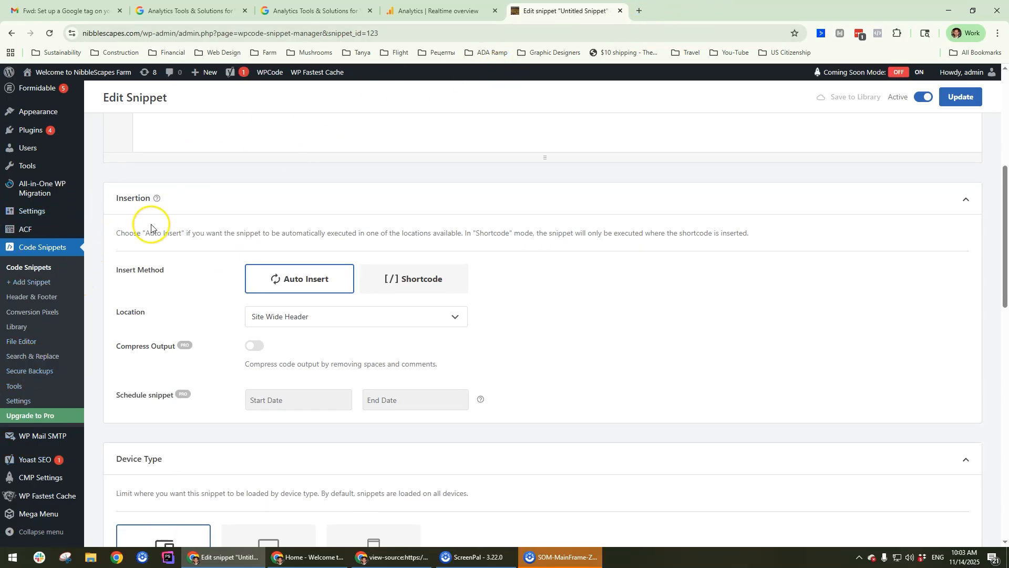
{"action": "scroll", "coordinate": [136, 247], "scroll_direction": "up", "scroll_amount": 5}
{"action": "scroll", "coordinate": [121, 263], "scroll_direction": "up", "scroll_amount": 1}
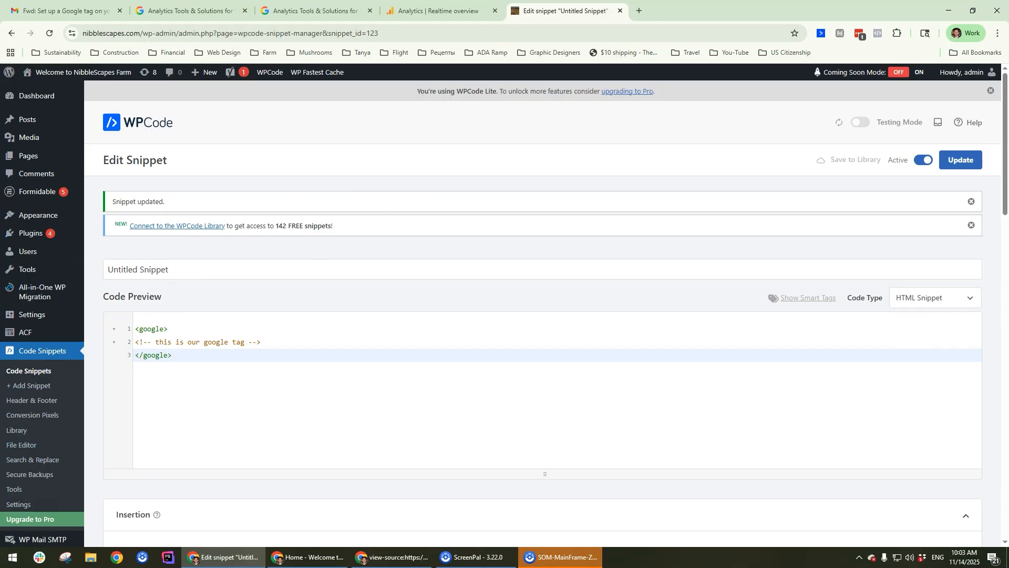
Open the Plesk hosting panel in a new browser tab and log in with the saved credentials.
{"action": "left_click", "coordinate": [642, 8]}
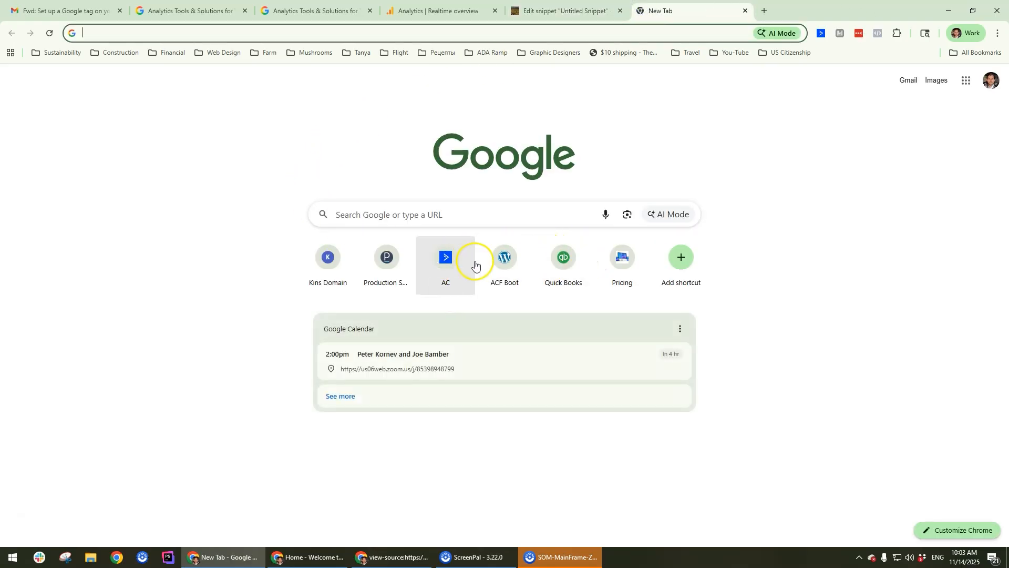
{"action": "left_click", "coordinate": [385, 268]}
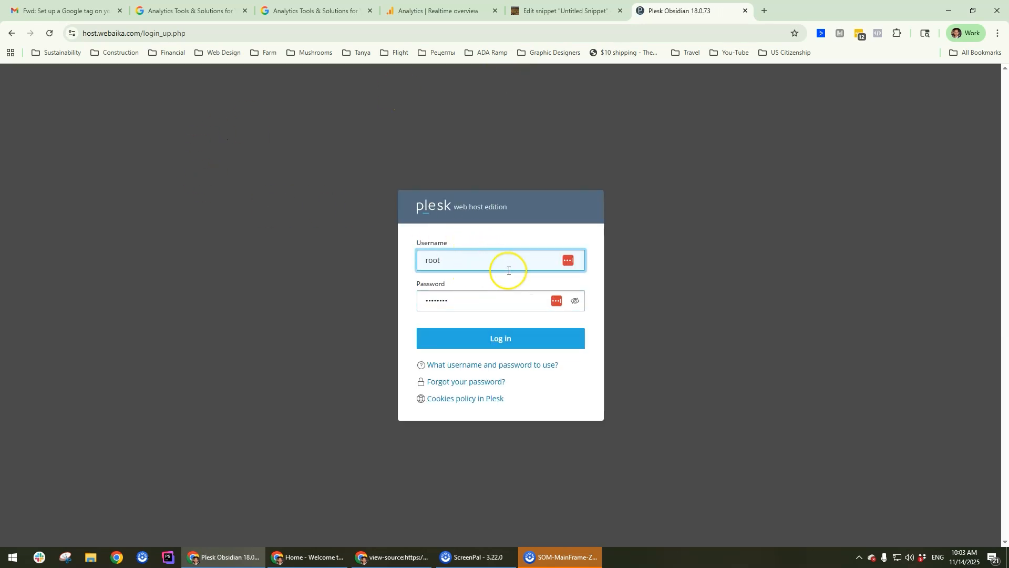
{"action": "left_click", "coordinate": [487, 339]}
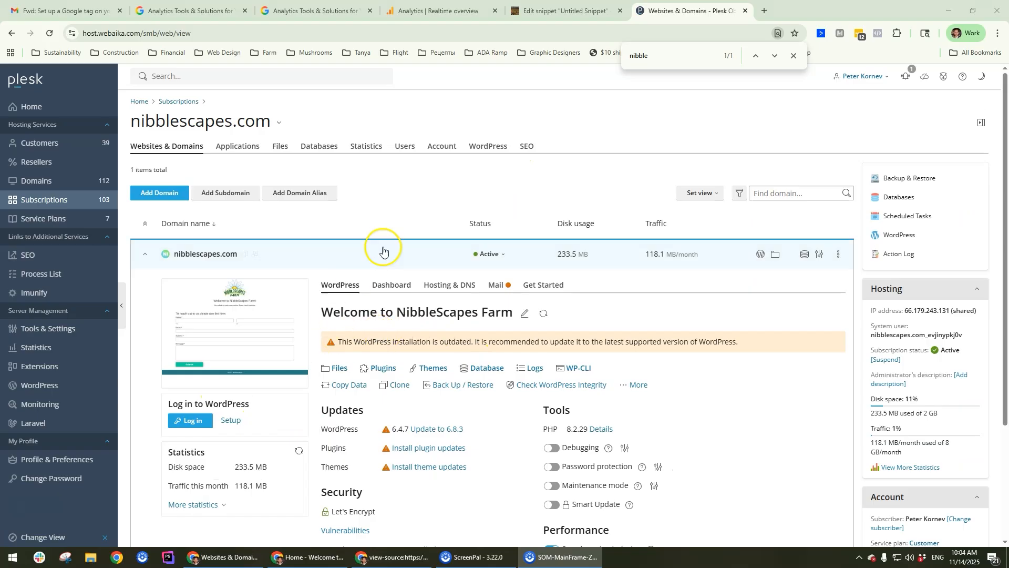
Open the File Manager for nibblescapes.com from the domain's hosting dashboard in Plesk.
{"action": "scroll", "coordinate": [357, 287], "scroll_direction": "down", "scroll_amount": 3}
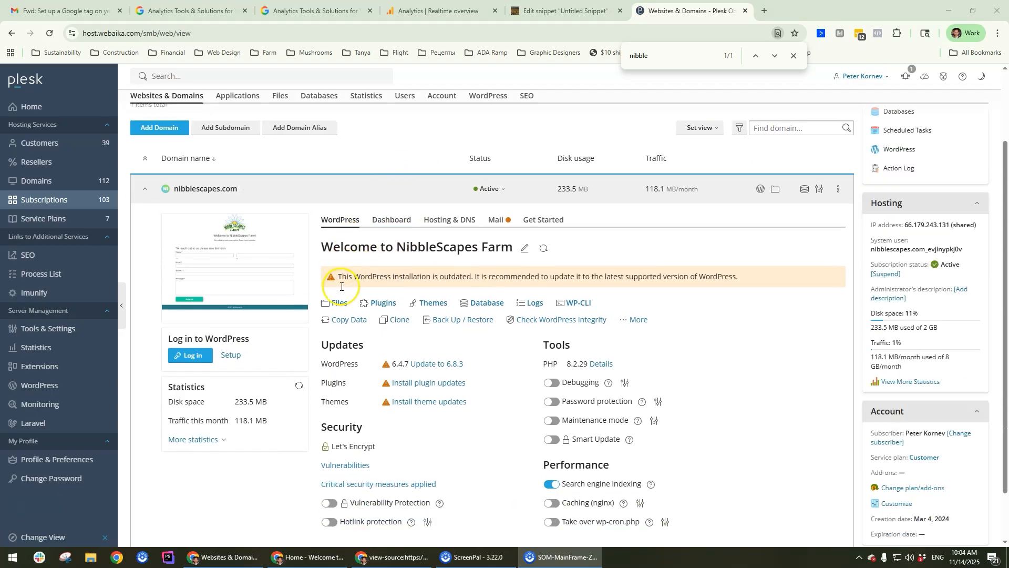
{"action": "scroll", "coordinate": [314, 303], "scroll_direction": "up", "scroll_amount": 3}
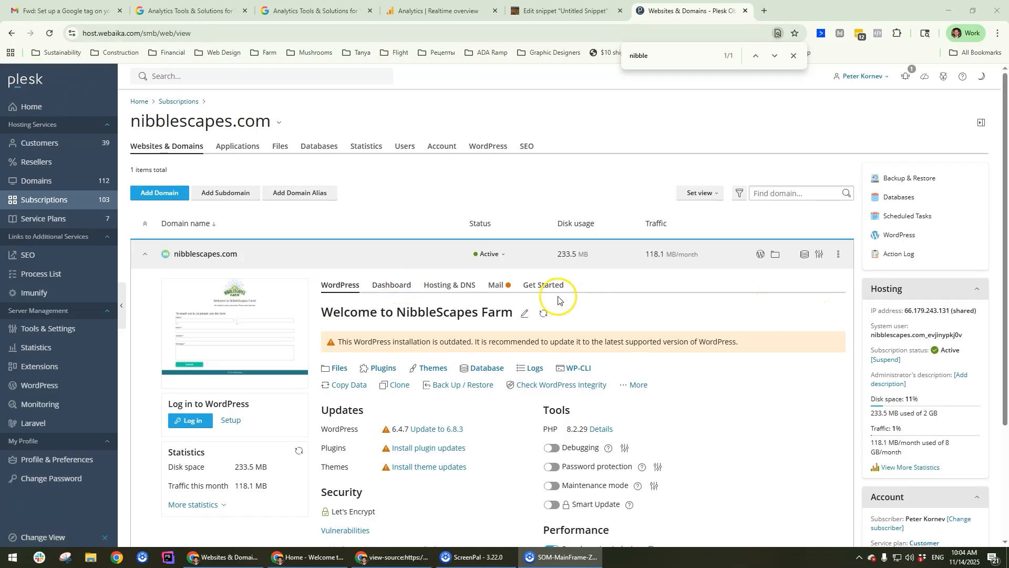
{"action": "left_click", "coordinate": [381, 288]}
{"action": "left_click", "coordinate": [493, 335]}
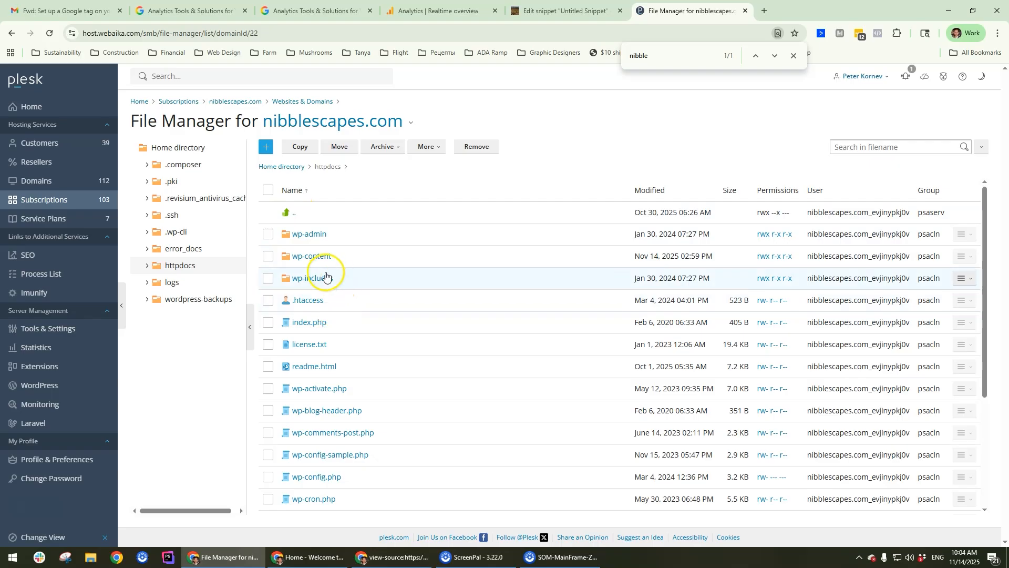
Browse from httpdocs to wp-content/themes/ua0 and open header.php in the code editor.
{"action": "left_click", "coordinate": [315, 259]}
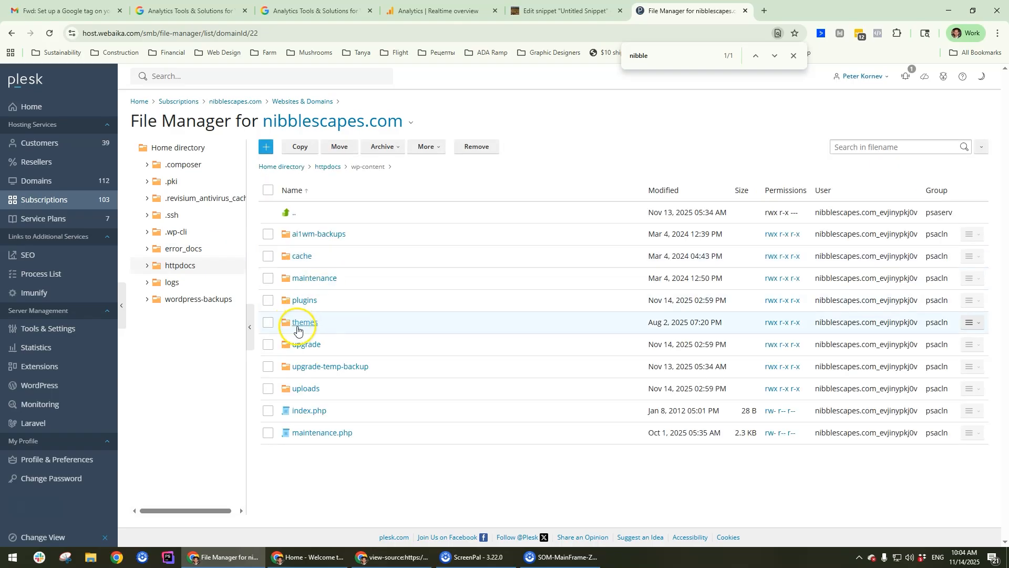
{"action": "left_click", "coordinate": [301, 326]}
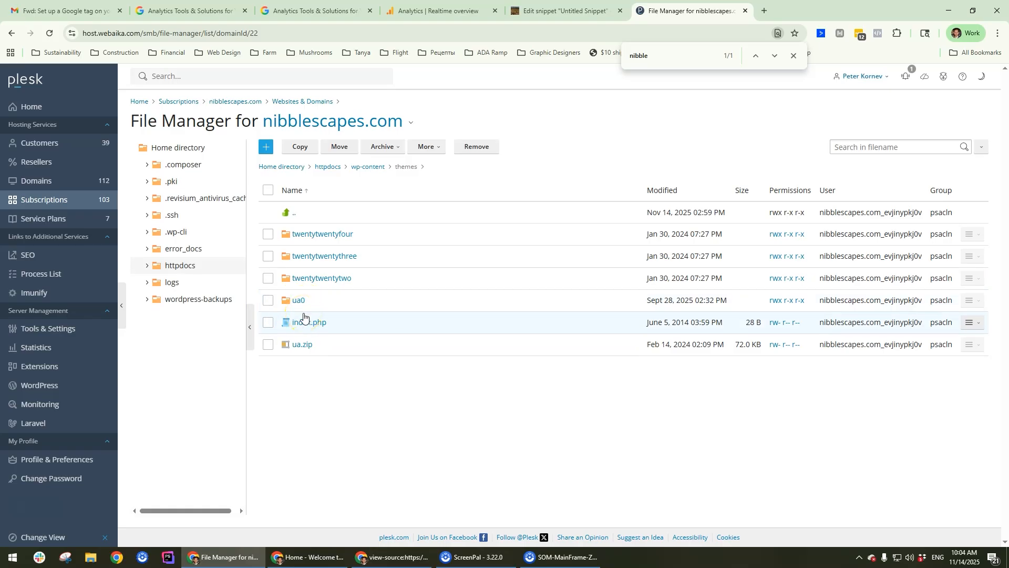
{"action": "left_click", "coordinate": [300, 300]}
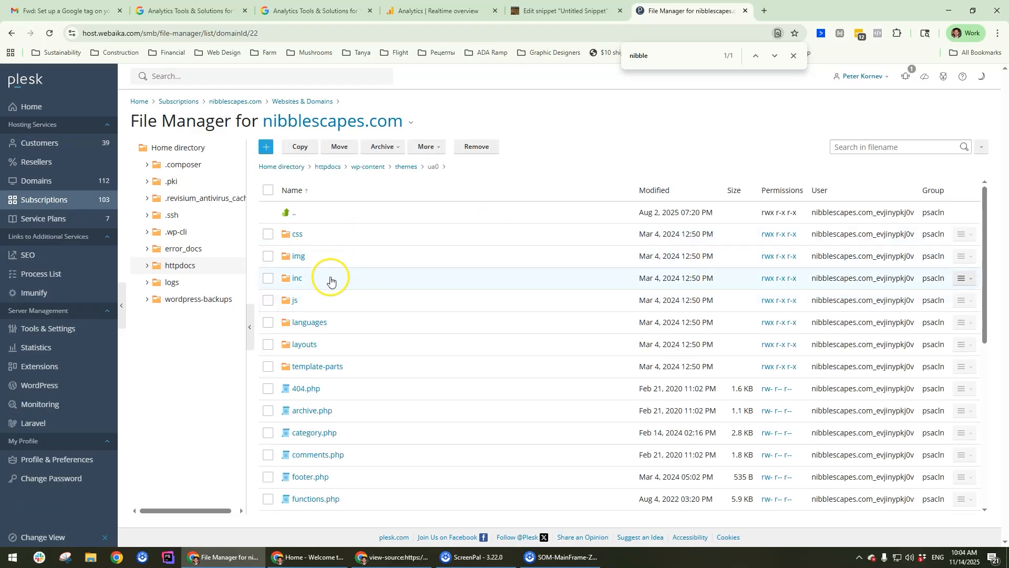
{"action": "scroll", "coordinate": [310, 315], "scroll_direction": "down", "scroll_amount": 6}
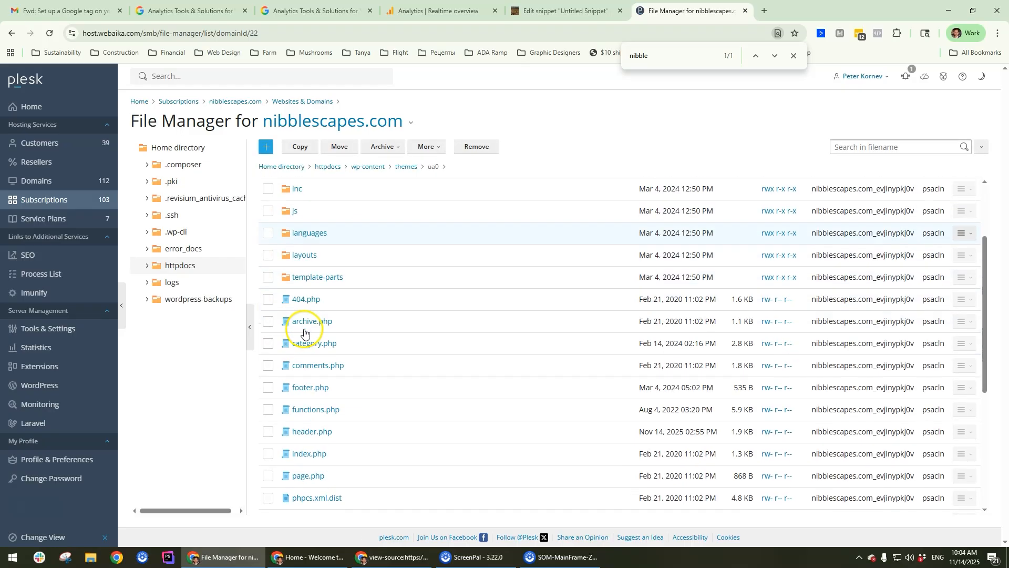
{"action": "scroll", "coordinate": [310, 339], "scroll_direction": "up", "scroll_amount": 4}
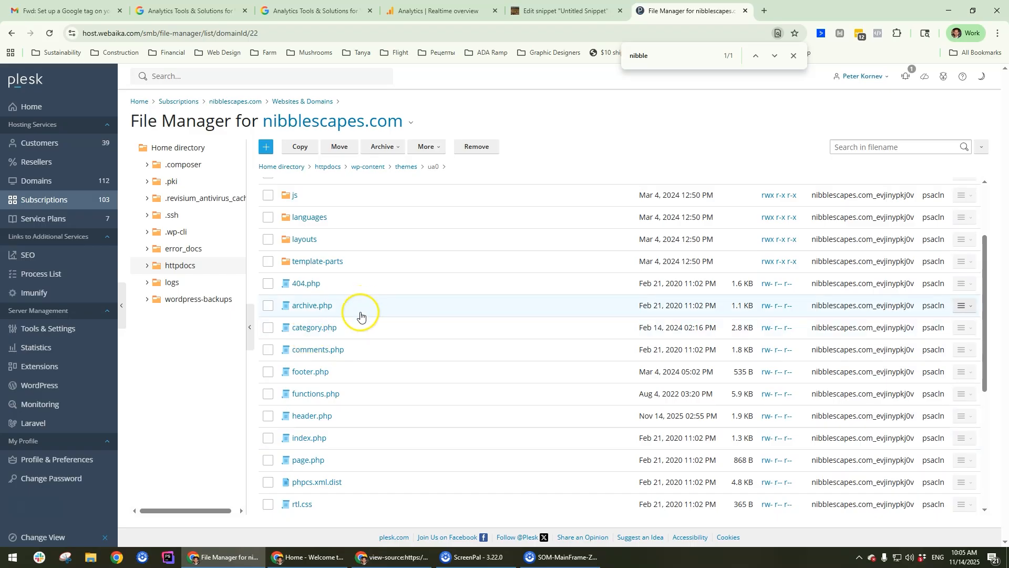
{"action": "left_click", "coordinate": [301, 418]}
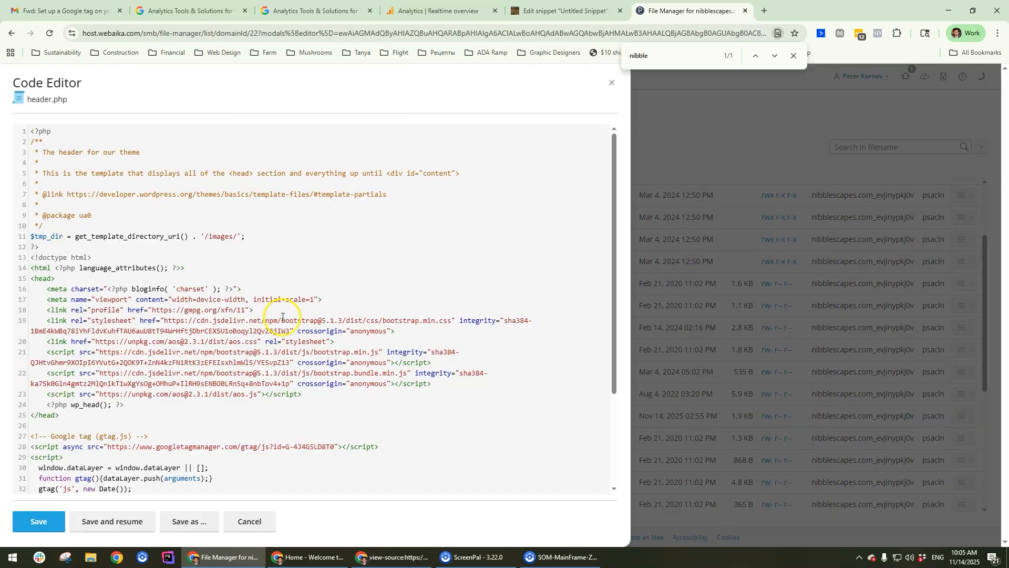
Review header.php, highlight the Google tag (gtag.js) script between the closing head tag and the body, and close the editor without saving.
{"action": "scroll", "coordinate": [282, 317], "scroll_direction": "down", "scroll_amount": 3}
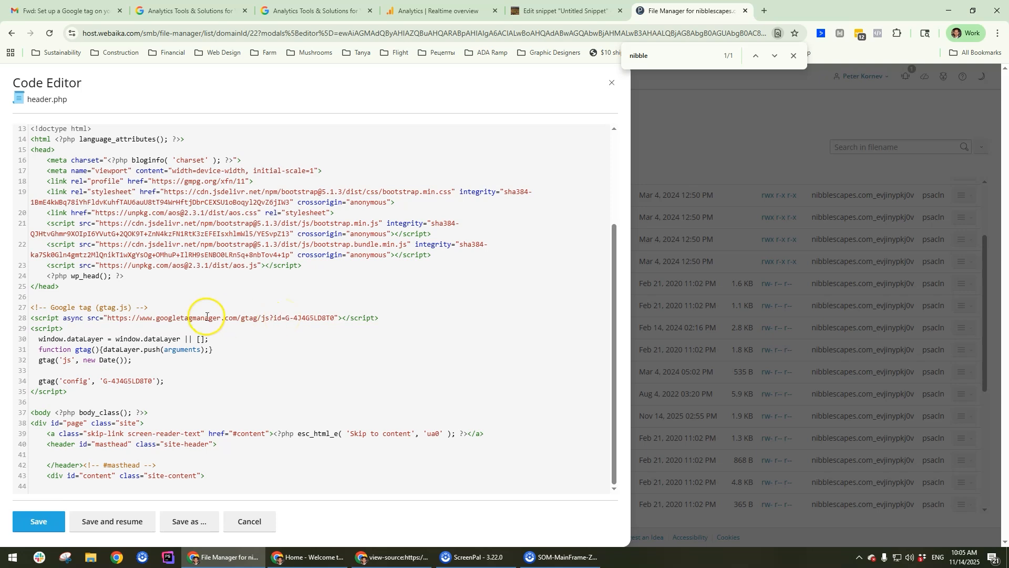
{"action": "scroll", "coordinate": [166, 372], "scroll_direction": "up", "scroll_amount": 3}
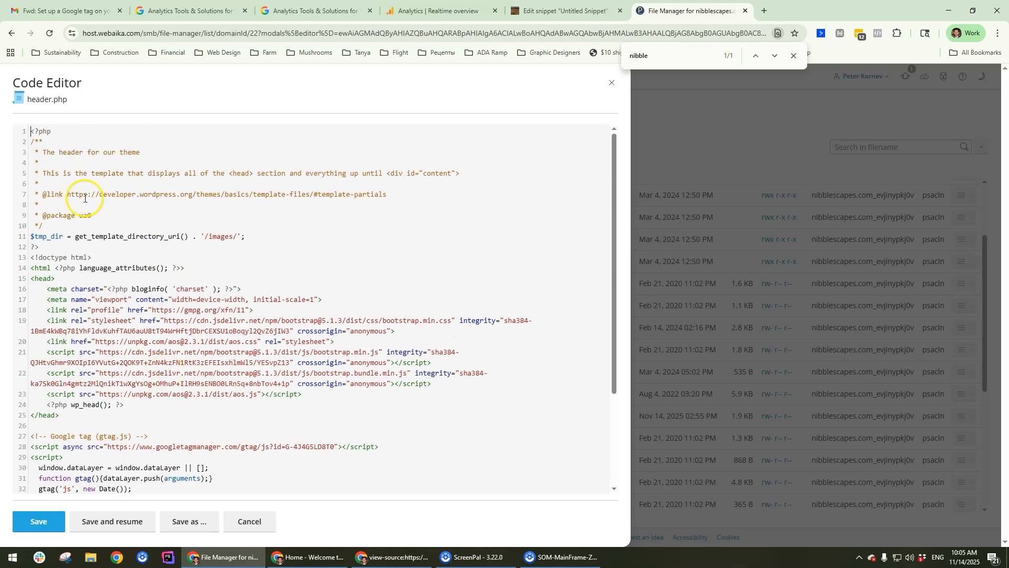
{"action": "scroll", "coordinate": [115, 160], "scroll_direction": "down", "scroll_amount": 3}
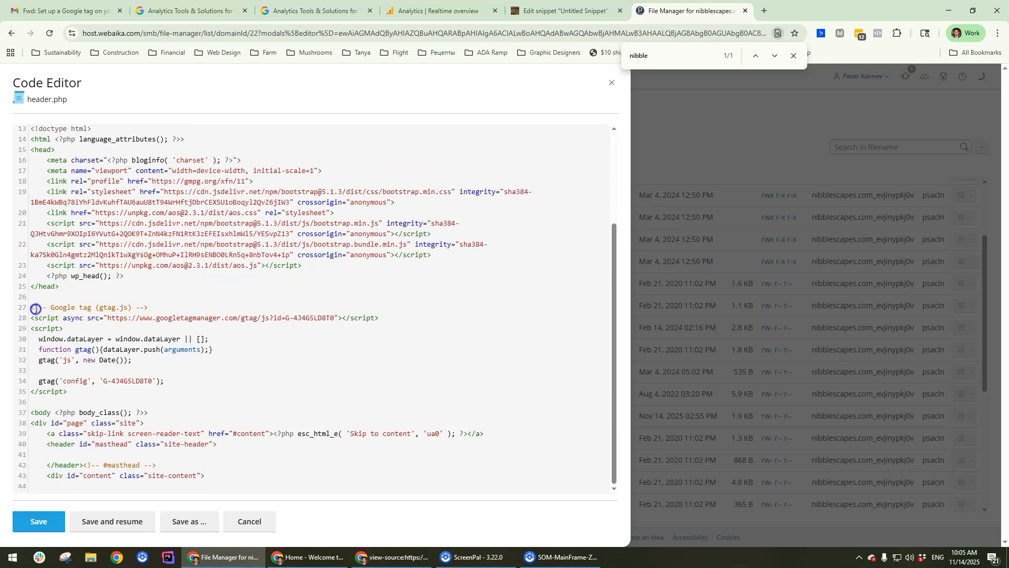
{"action": "left_click_drag", "start_coordinate": [35, 308], "coordinate": [138, 386]}
{"action": "left_click", "coordinate": [149, 397]}
{"action": "left_click_drag", "start_coordinate": [67, 391], "coordinate": [8, 311]}
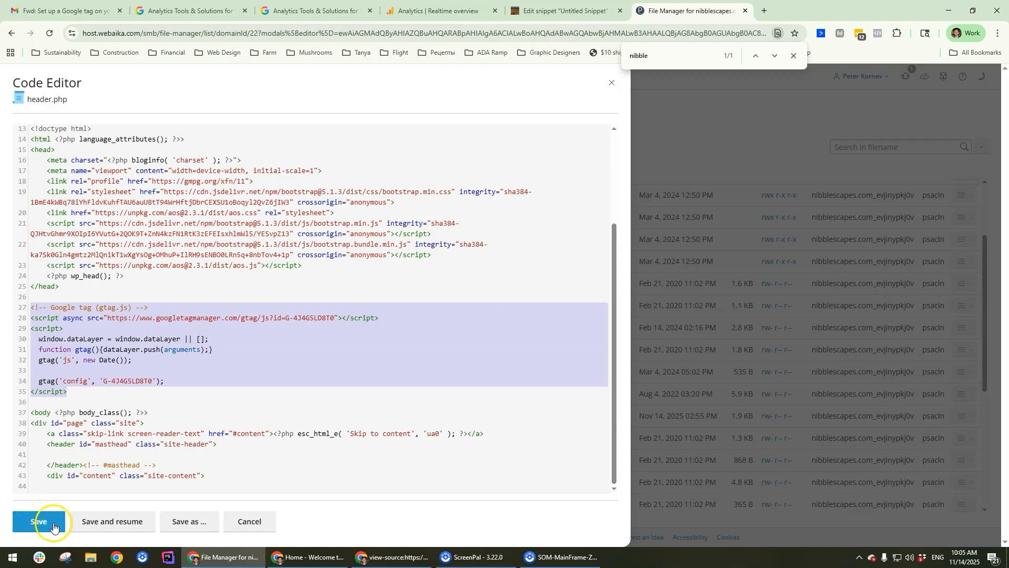
{"action": "left_click", "coordinate": [616, 89]}
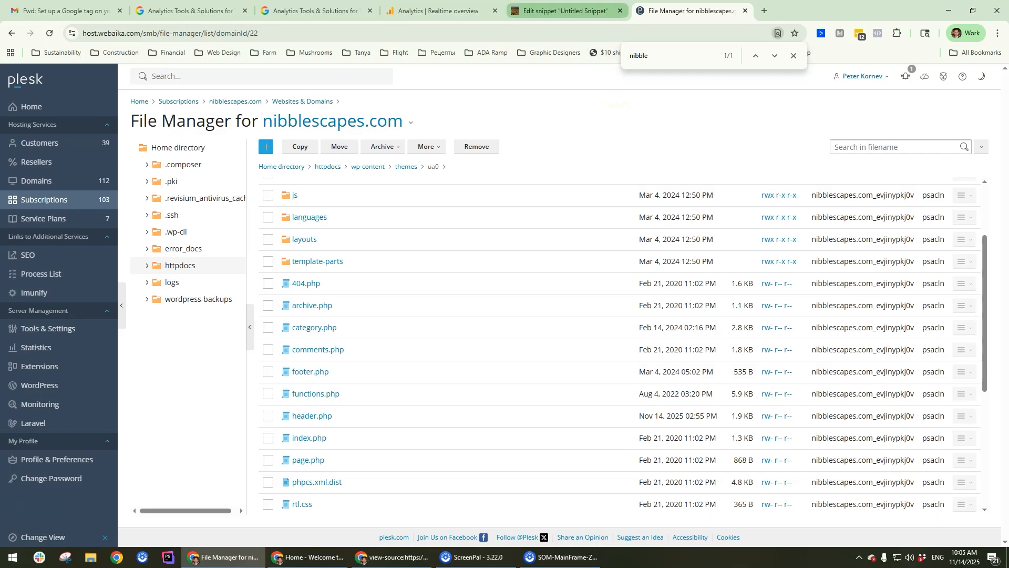
Return to the WordPress admin of nibblescapes.com and open the list of installed plugins.
{"action": "left_click", "coordinate": [559, 10]}
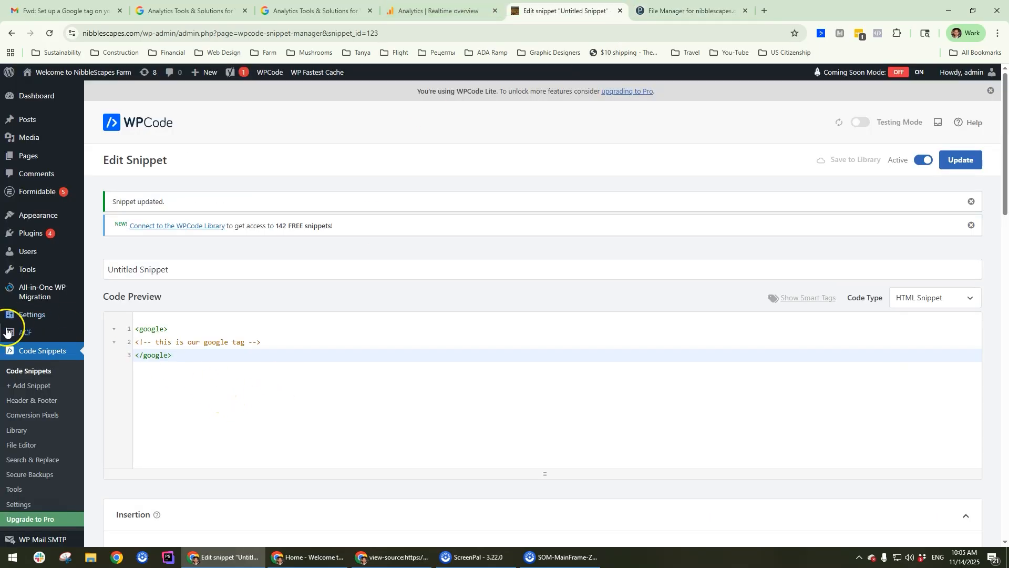
{"action": "scroll", "coordinate": [35, 370], "scroll_direction": "down", "scroll_amount": 4}
{"action": "scroll", "coordinate": [350, 349], "scroll_direction": "up", "scroll_amount": 4}
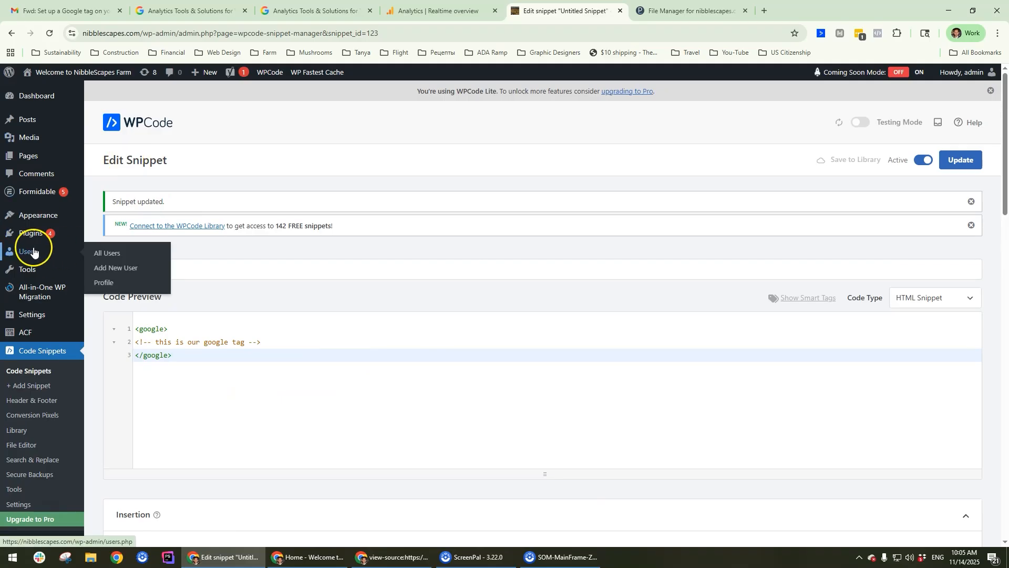
{"action": "mouse_move", "coordinate": [28, 218]}
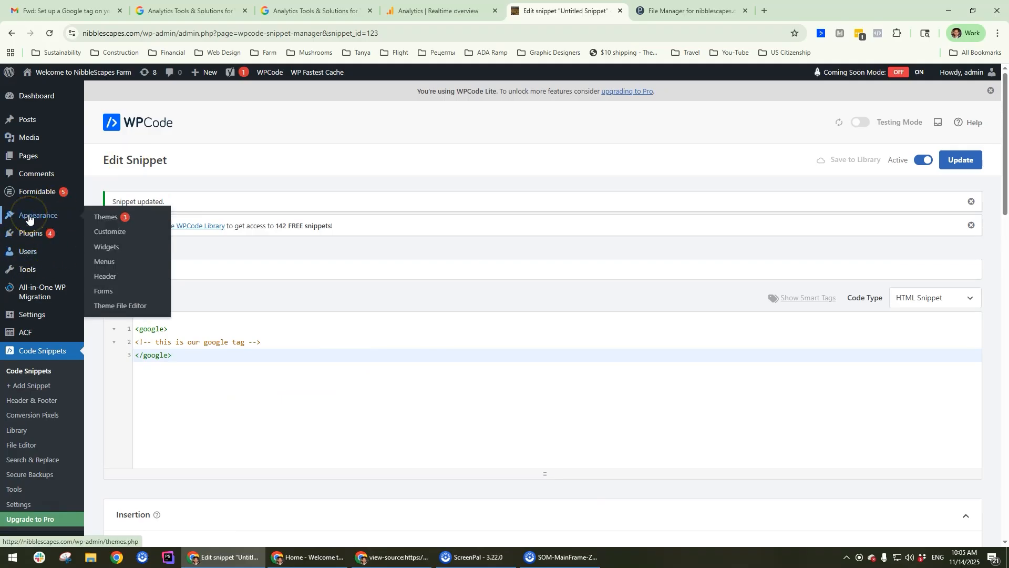
{"action": "left_click", "coordinate": [26, 237]}
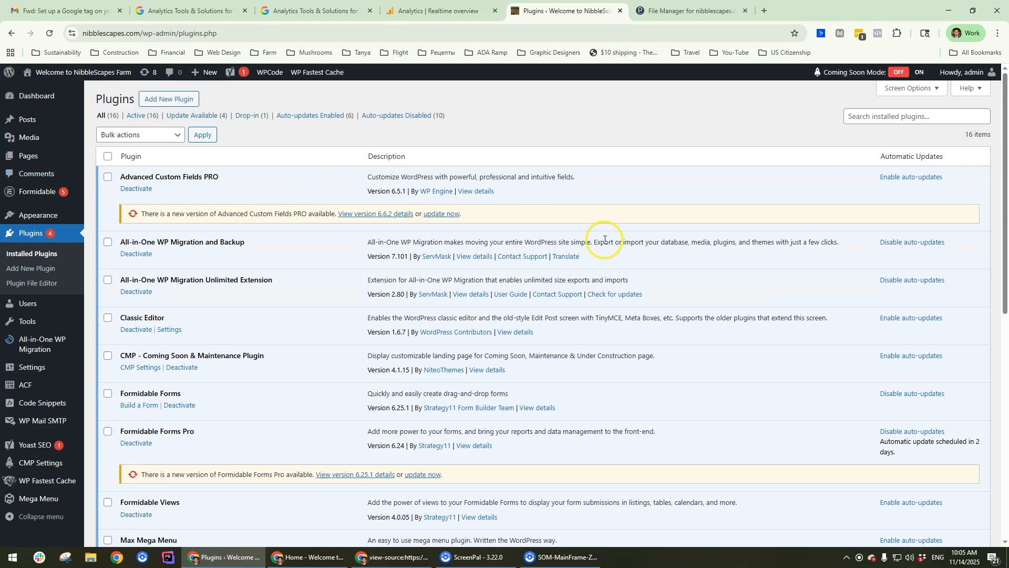
Search the installed plugins page for "snippet" and look through the list to locate the WPCode Lite entry.
{"action": "key", "text": "ctrl+f"}
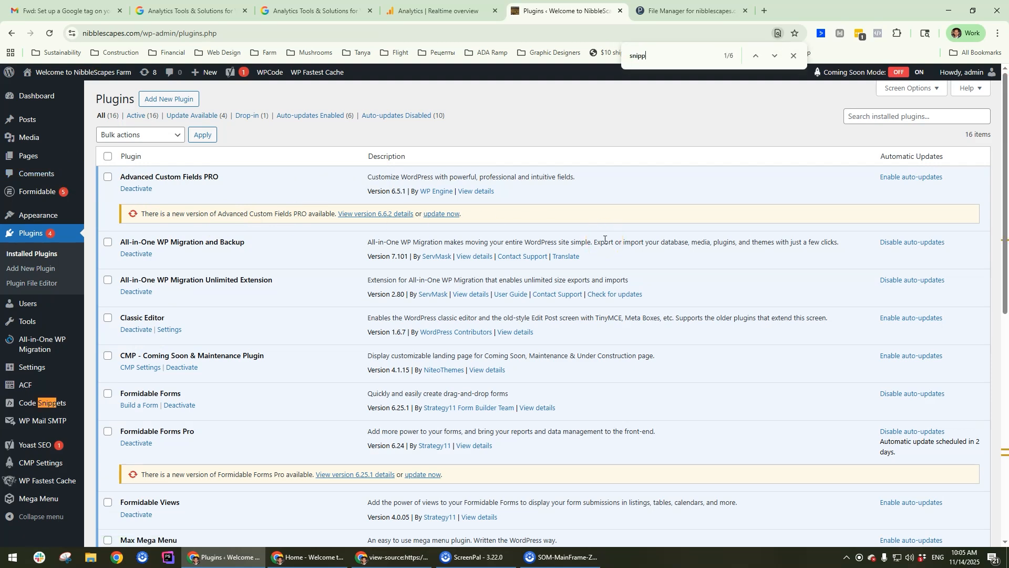
{"action": "scroll", "coordinate": [305, 226], "scroll_direction": "down", "scroll_amount": 10}
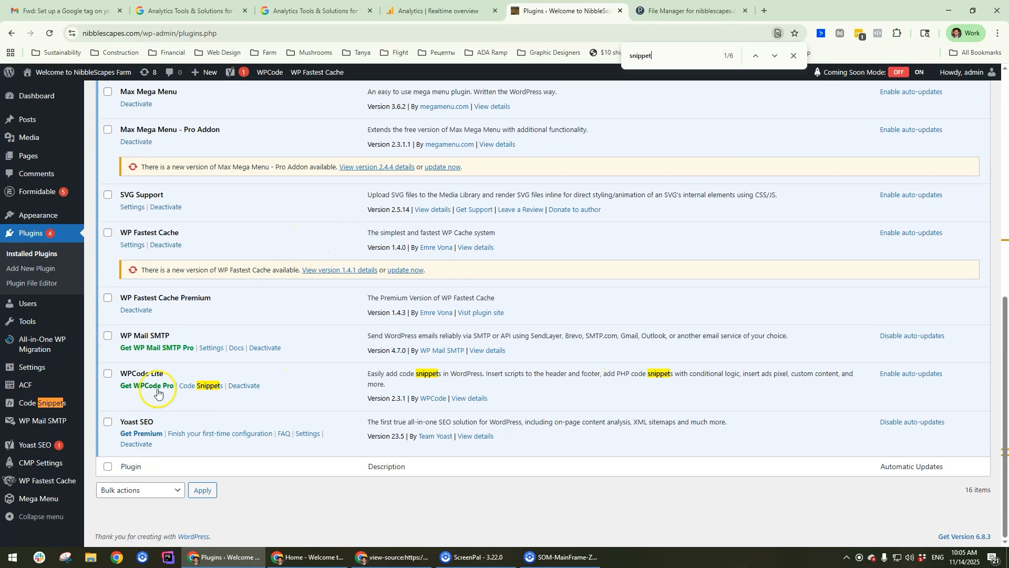
{"action": "scroll", "coordinate": [266, 382], "scroll_direction": "up", "scroll_amount": 10}
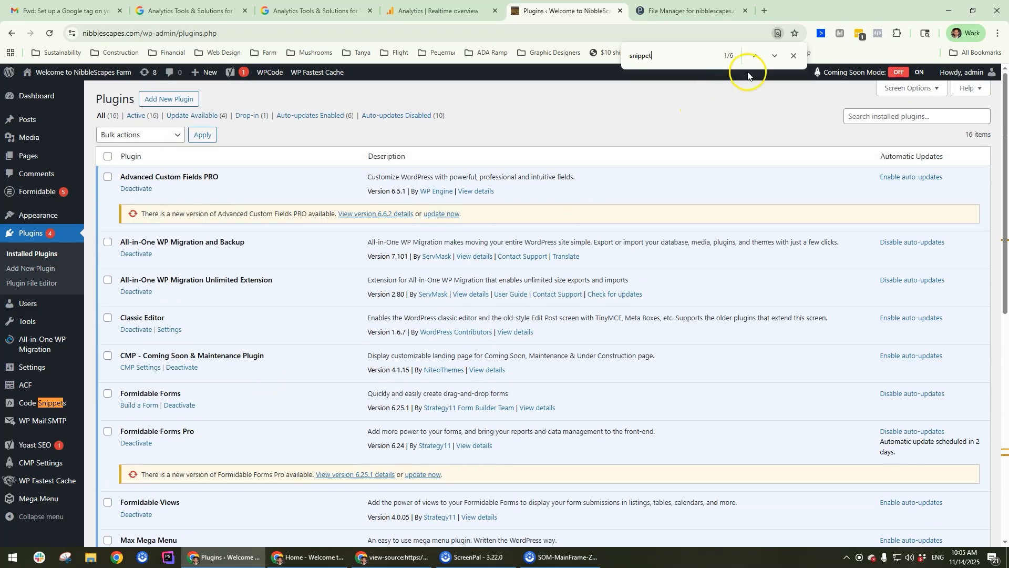
{"action": "scroll", "coordinate": [479, 237], "scroll_direction": "down", "scroll_amount": 5}
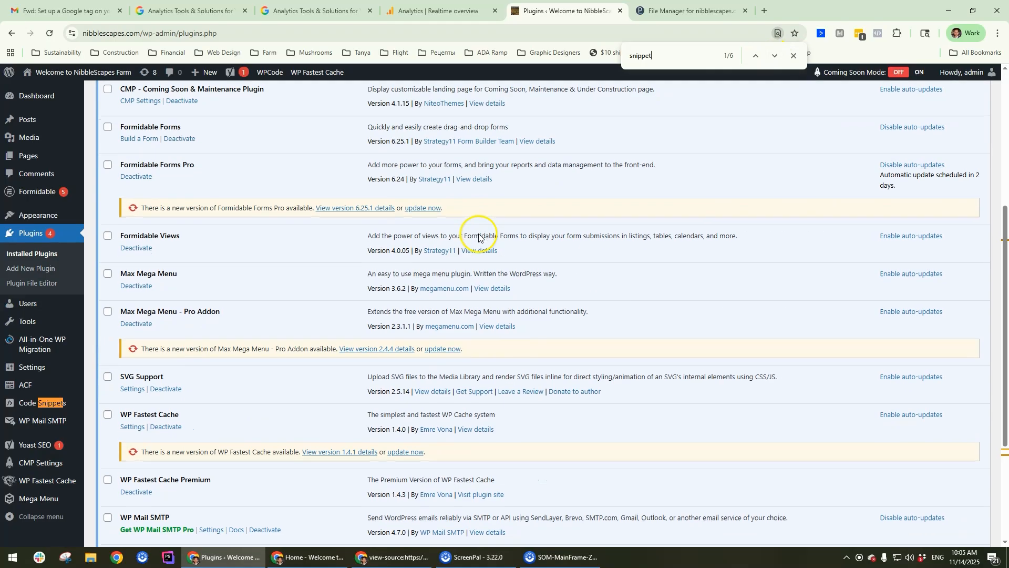
{"action": "scroll", "coordinate": [478, 237], "scroll_direction": "down", "scroll_amount": 3}
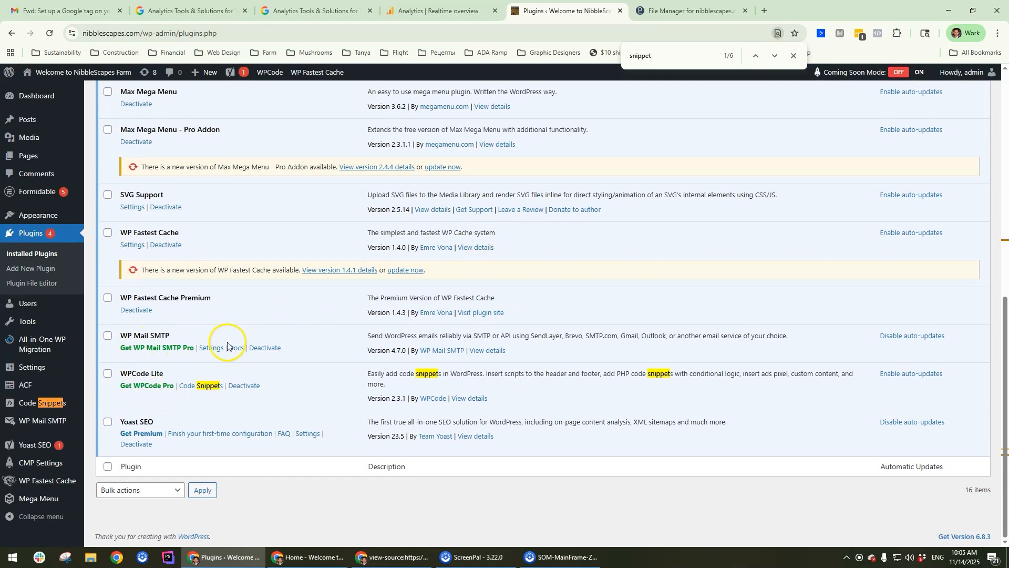
{"action": "scroll", "coordinate": [236, 356], "scroll_direction": "up", "scroll_amount": 3}
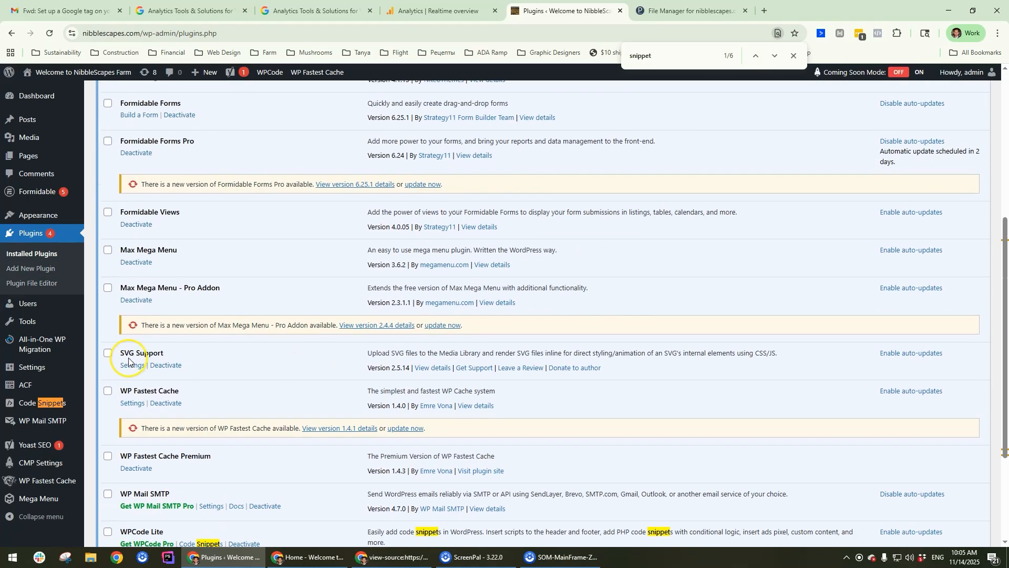
{"action": "scroll", "coordinate": [129, 362], "scroll_direction": "up", "scroll_amount": 3}
{"action": "scroll", "coordinate": [196, 354], "scroll_direction": "down", "scroll_amount": 3}
{"action": "scroll", "coordinate": [135, 338], "scroll_direction": "up", "scroll_amount": 5}
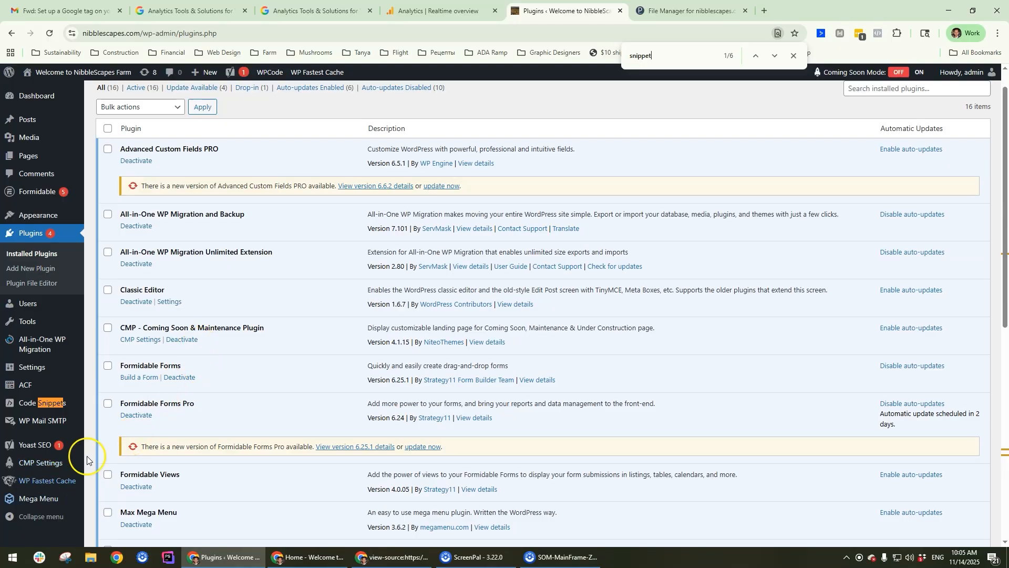
{"action": "scroll", "coordinate": [272, 342], "scroll_direction": "down", "scroll_amount": 5}
{"action": "scroll", "coordinate": [218, 345], "scroll_direction": "down", "scroll_amount": 3}
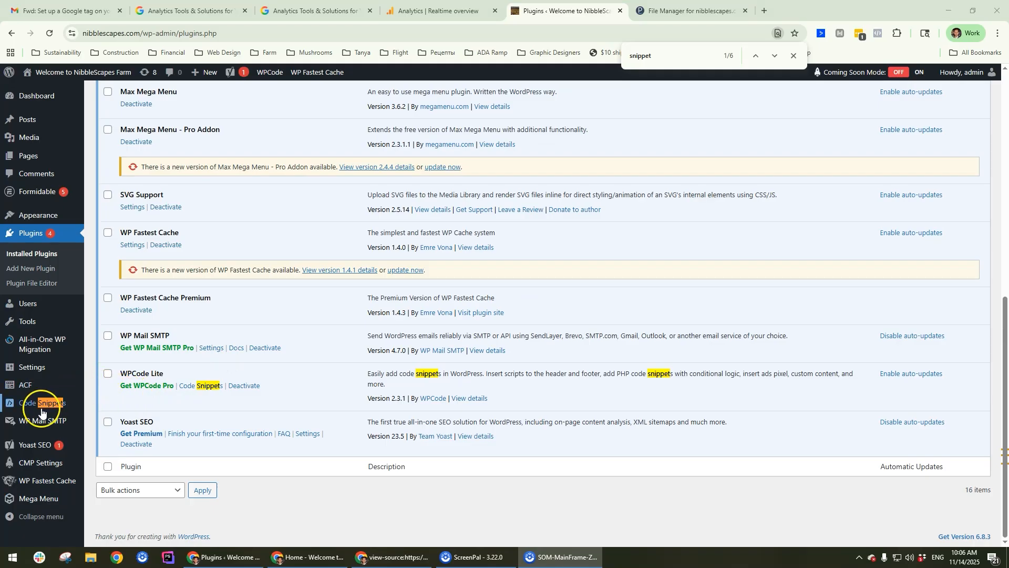
Deactivate the WPCode Lite plugin and delete it together with its data.
{"action": "triple_click", "coordinate": [138, 372]}
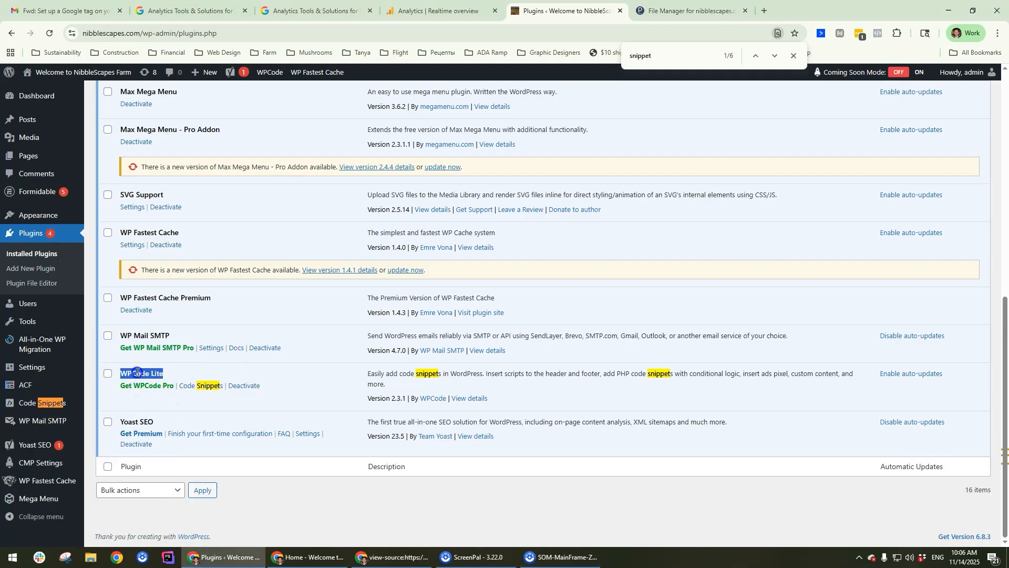
{"action": "left_click", "coordinate": [247, 386]}
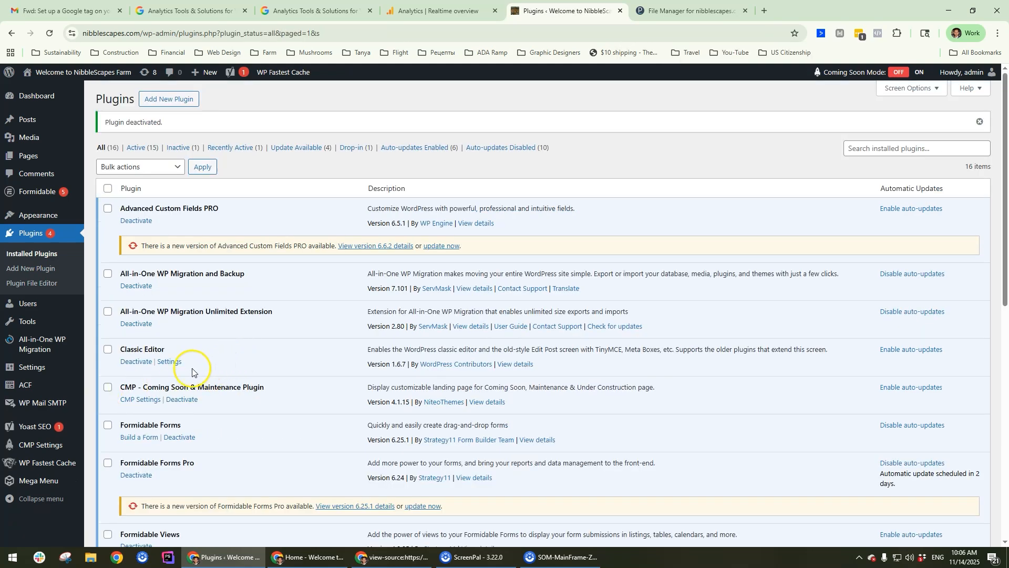
{"action": "scroll", "coordinate": [248, 411], "scroll_direction": "down", "scroll_amount": 1}
{"action": "scroll", "coordinate": [248, 411], "scroll_direction": "down", "scroll_amount": 6}
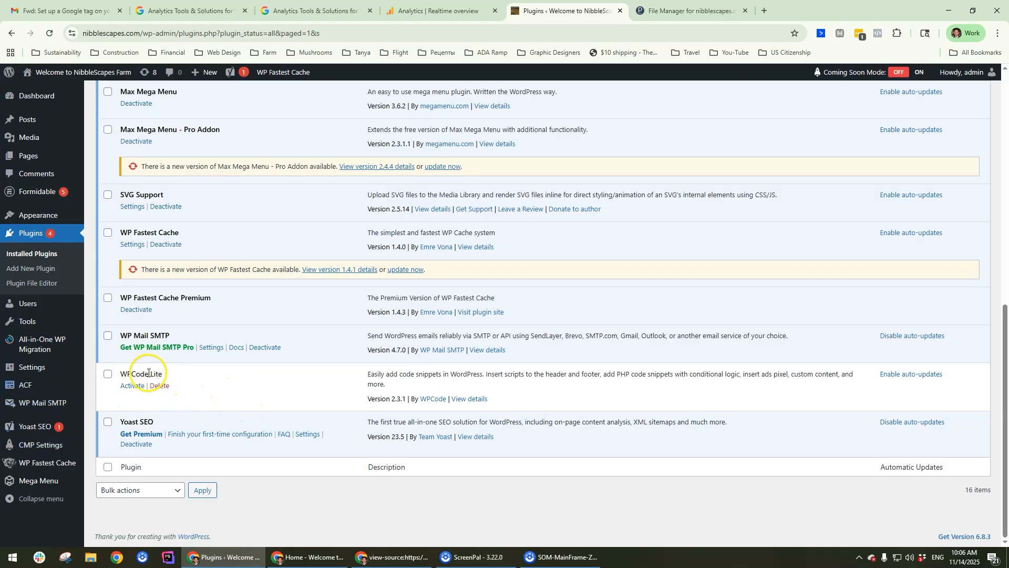
{"action": "left_click", "coordinate": [160, 386]}
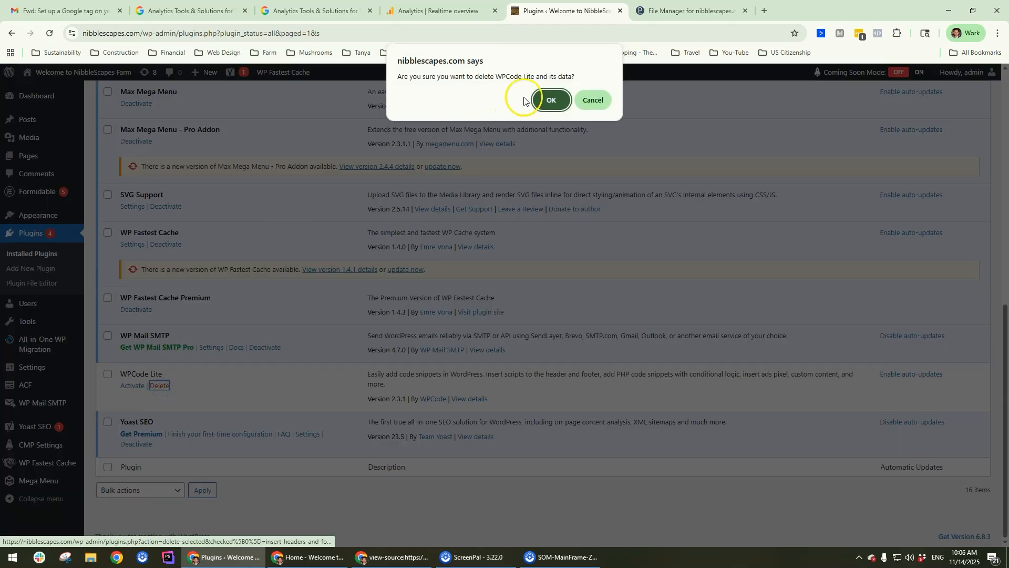
{"action": "left_click", "coordinate": [548, 99]}
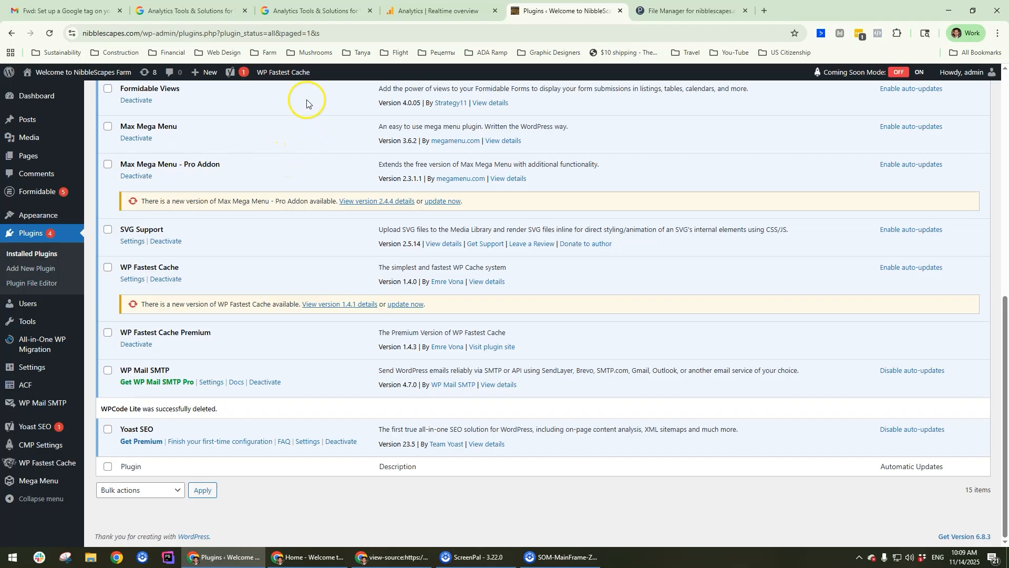
Clear all of the site's WP Fastest Cache cache, and also clear the cache together with the minified CSS/JS.
{"action": "mouse_move", "coordinate": [267, 75]}
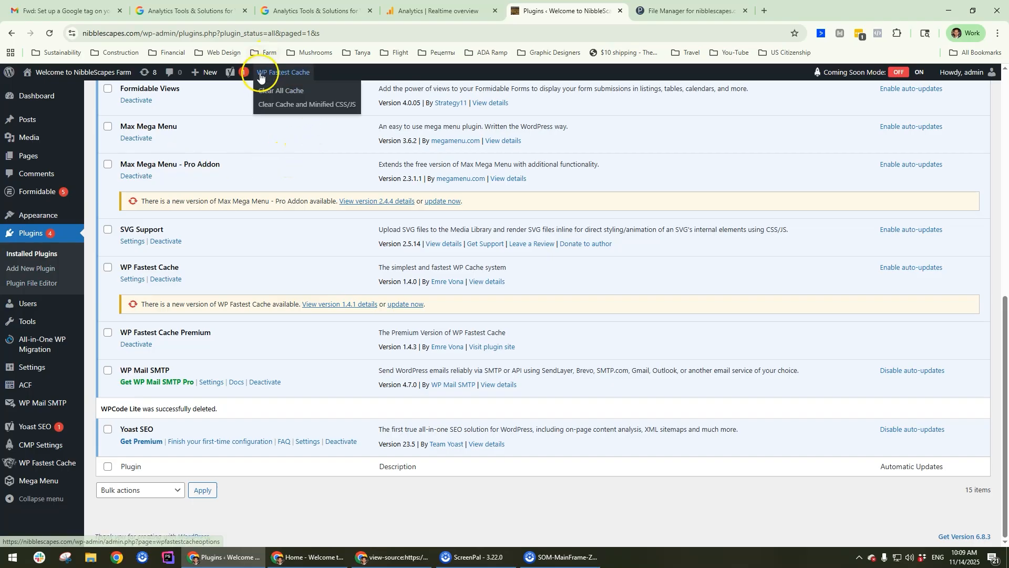
{"action": "left_click", "coordinate": [290, 90]}
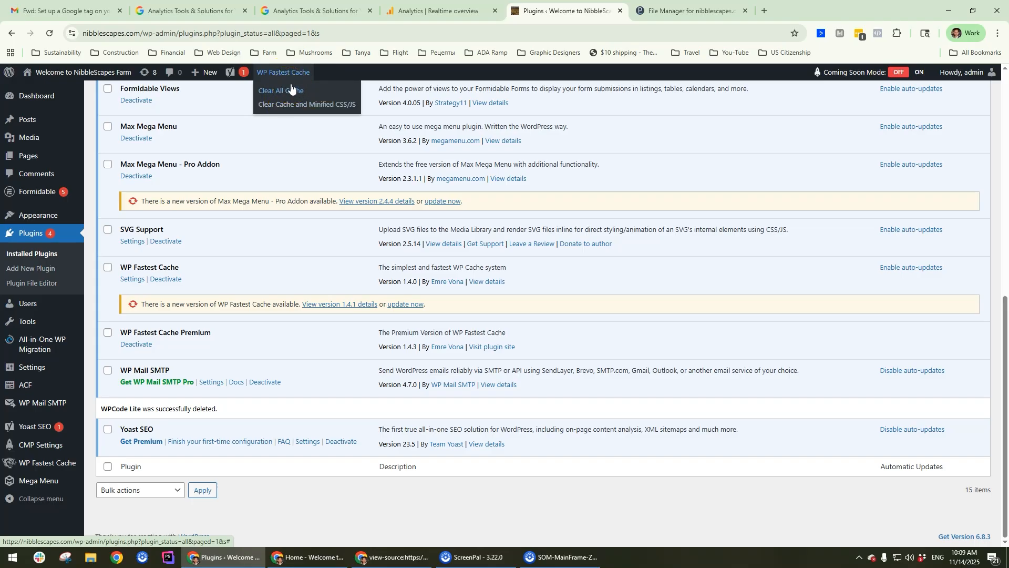
{"action": "left_click", "coordinate": [284, 88]}
{"action": "left_click", "coordinate": [283, 92]}
{"action": "left_click", "coordinate": [286, 93]}
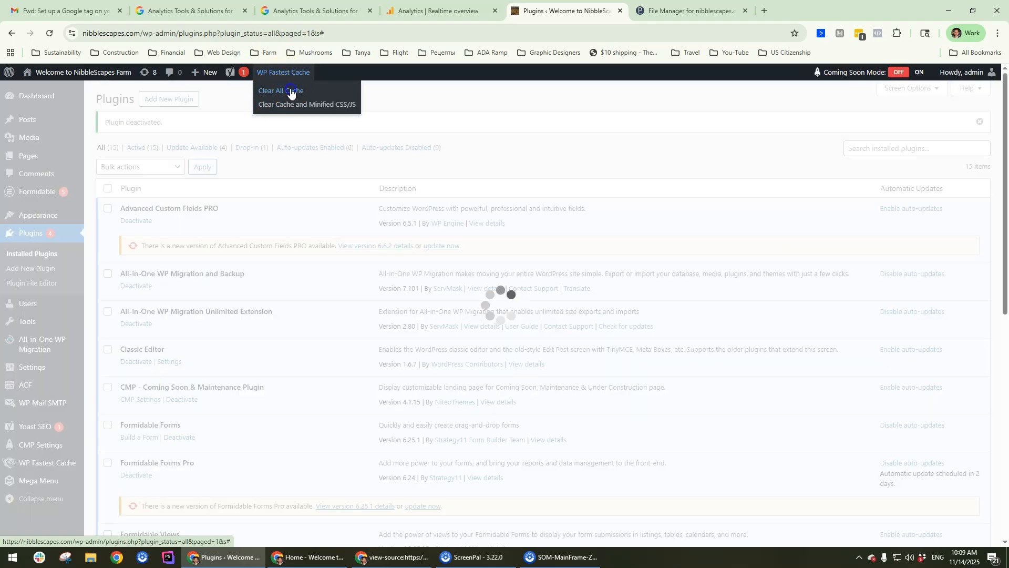
{"action": "left_click", "coordinate": [289, 93]}
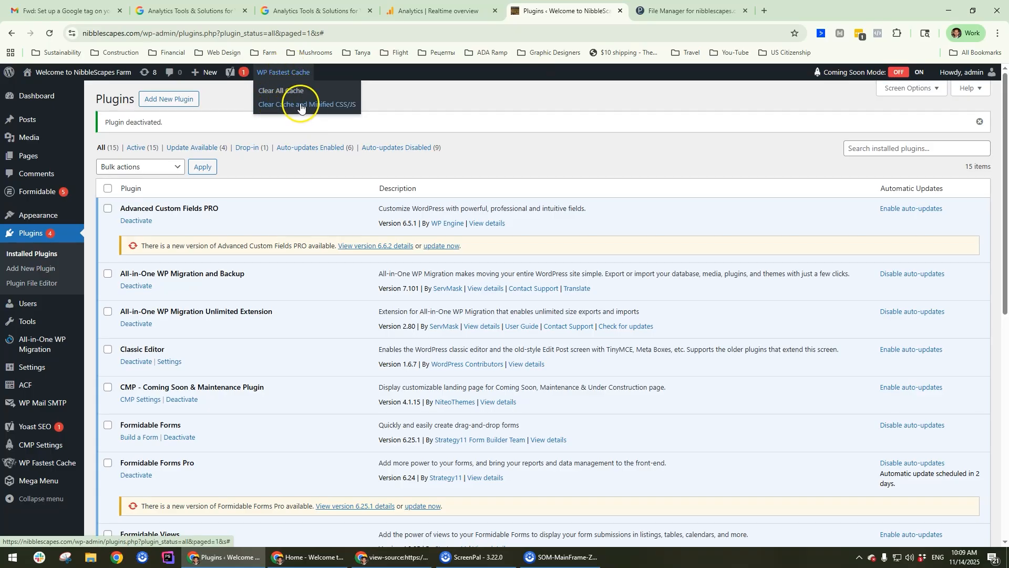
{"action": "left_click", "coordinate": [301, 104]}
{"action": "mouse_move", "coordinate": [220, 78]}
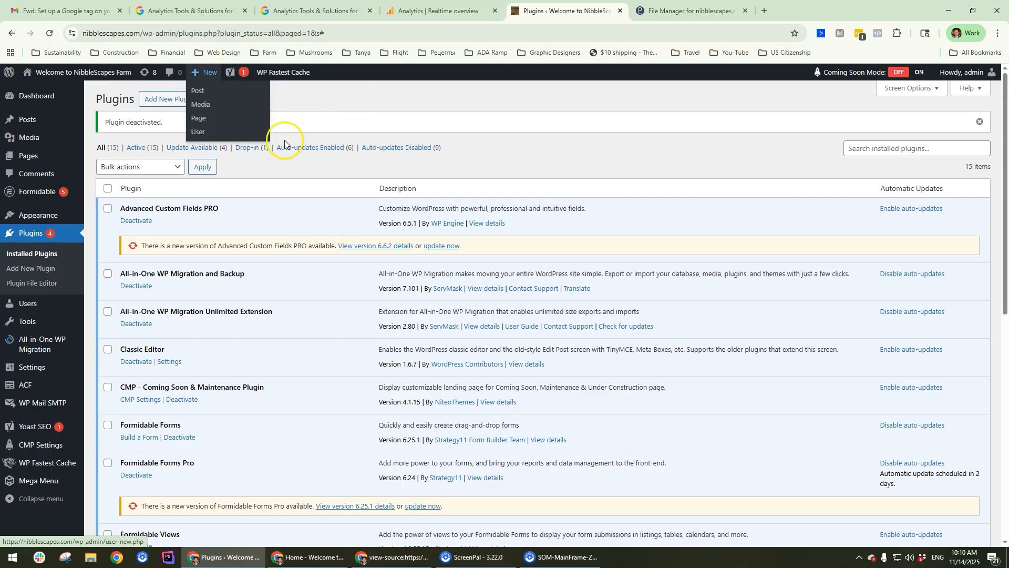
Switch to the incognito window, close the page-source tab and reload the nibblescapes.com home page.
{"action": "left_click", "coordinate": [688, 10]}
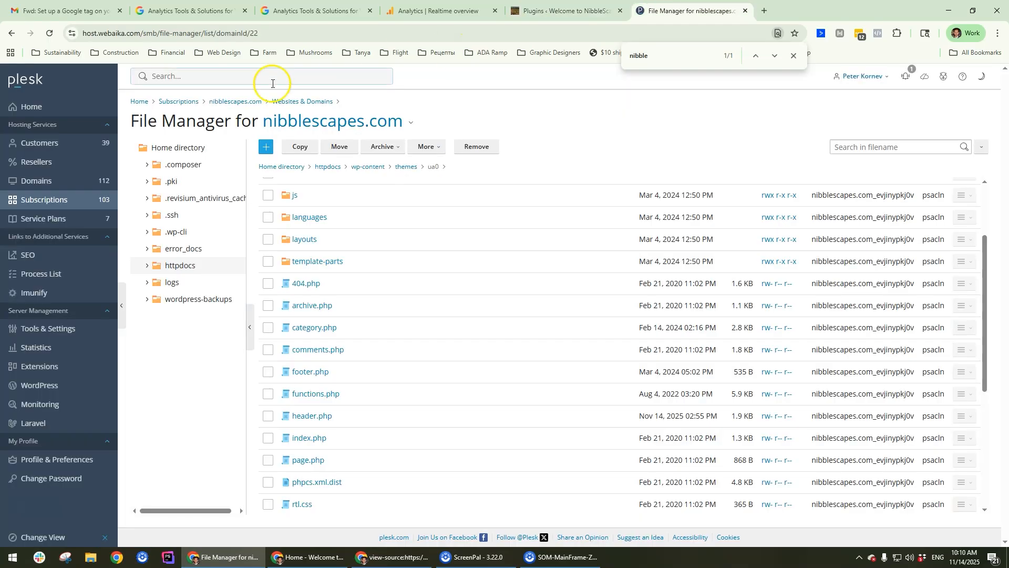
{"action": "left_click", "coordinate": [391, 557]}
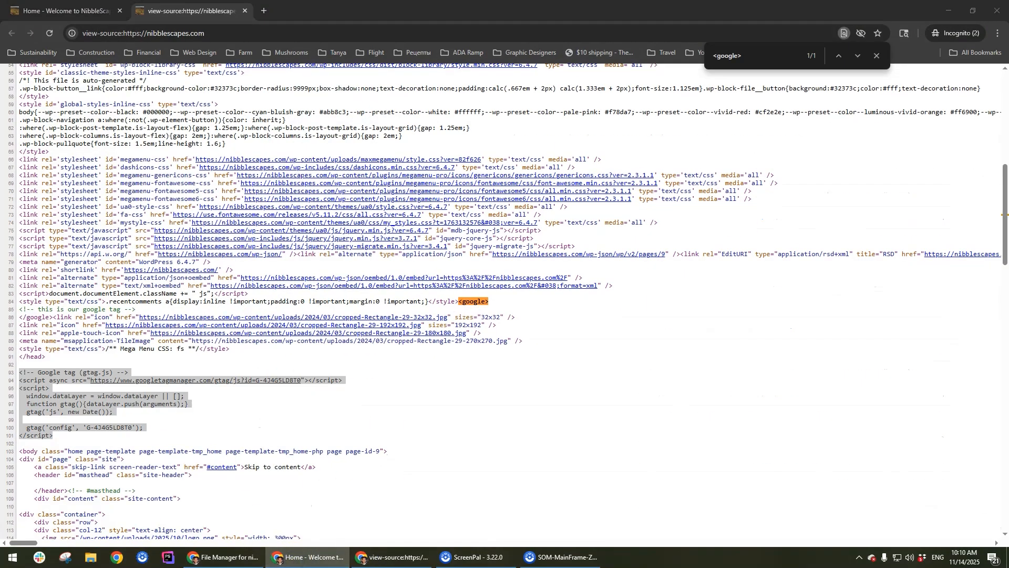
{"action": "left_click", "coordinate": [245, 11]}
{"action": "left_click", "coordinate": [51, 33]}
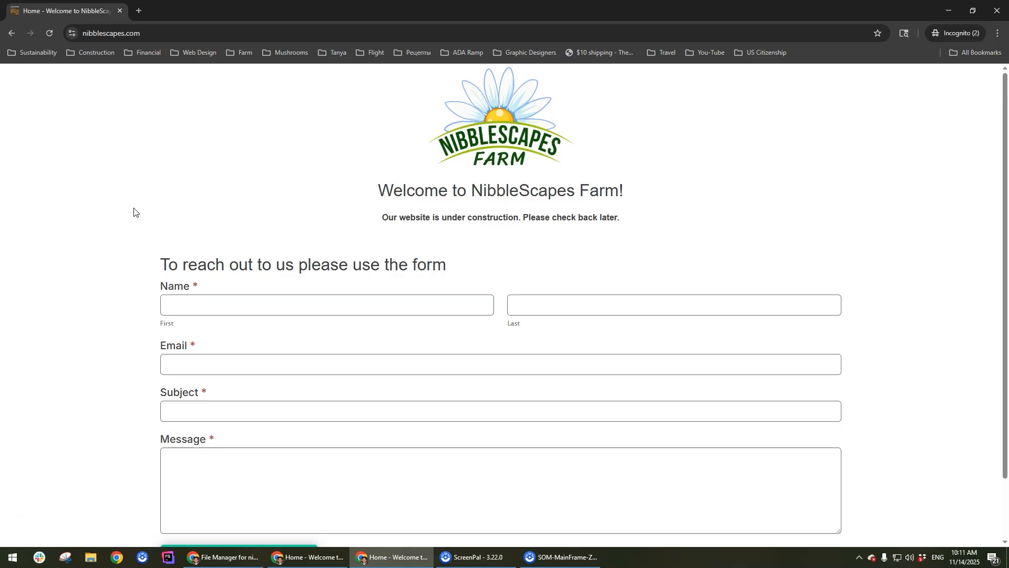
Return to the main browser window, open webaika.com in a new tab and look through its home page.
{"action": "left_click", "coordinate": [335, 563]}
{"action": "left_click", "coordinate": [238, 564]}
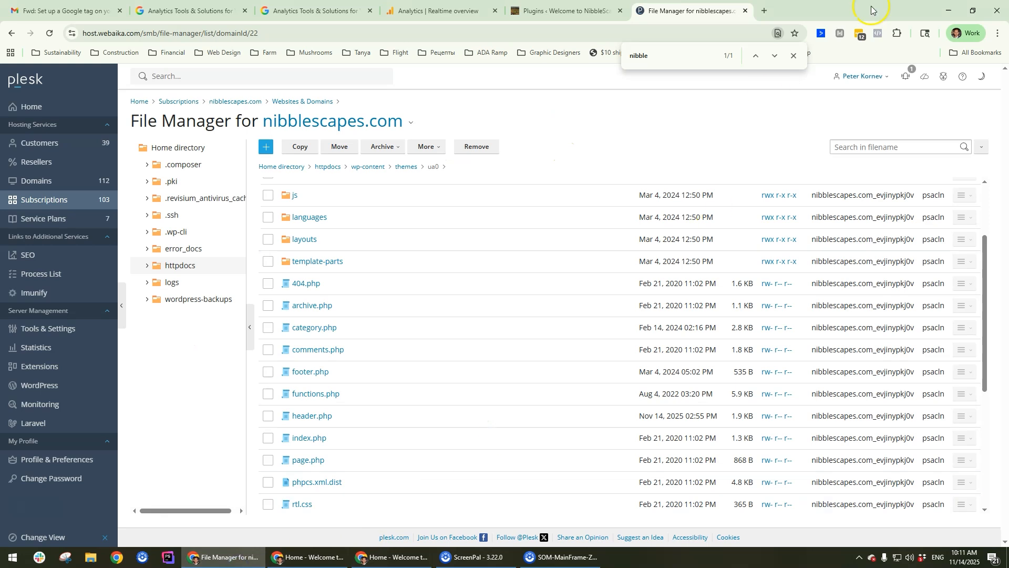
{"action": "left_click", "coordinate": [767, 10]}
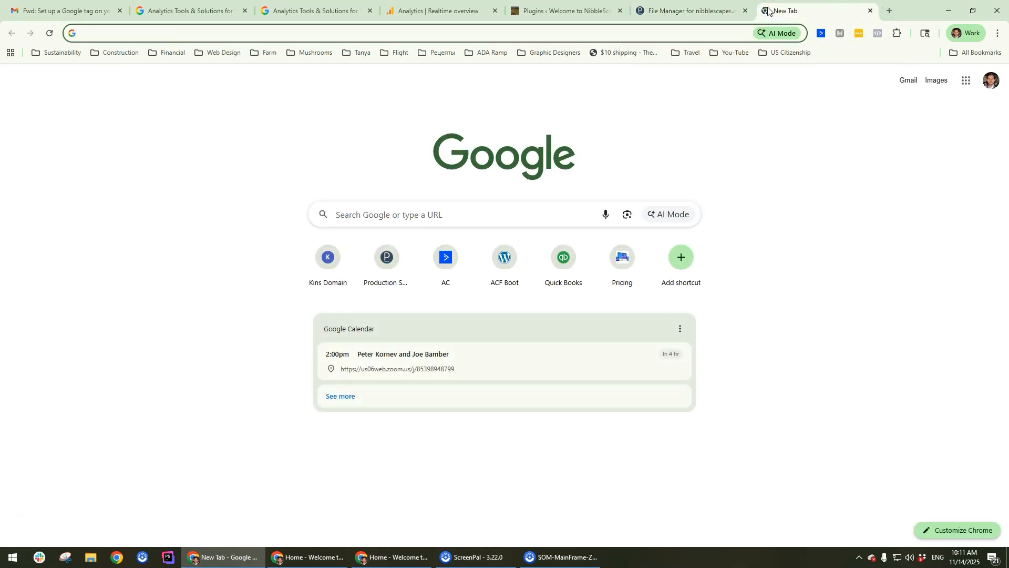
{"action": "type", "text": "webaika.com"}
{"action": "key", "text": "Return"}
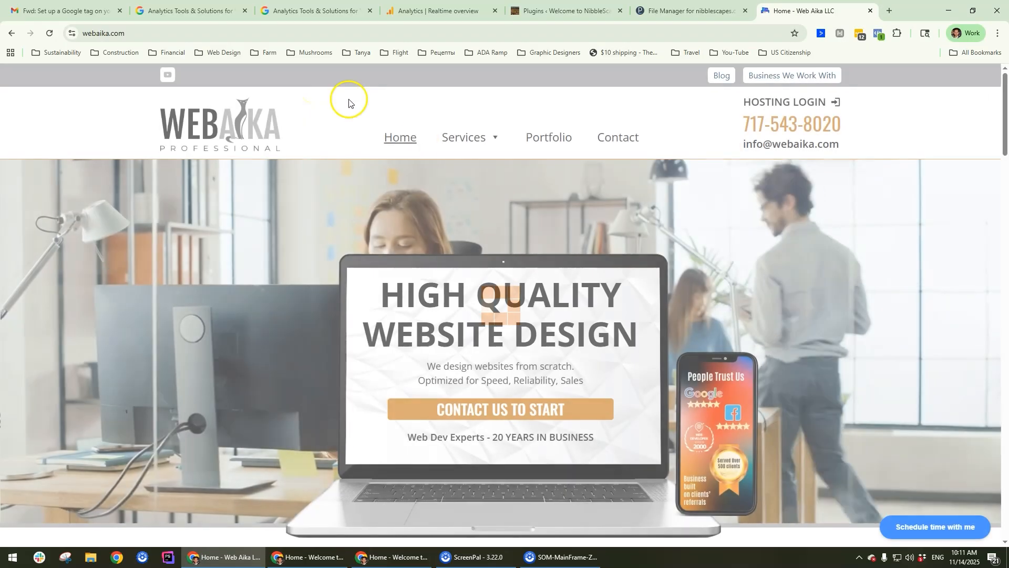
{"action": "scroll", "coordinate": [206, 238], "scroll_direction": "down", "scroll_amount": 1}
{"action": "scroll", "coordinate": [206, 238], "scroll_direction": "down", "scroll_amount": 15}
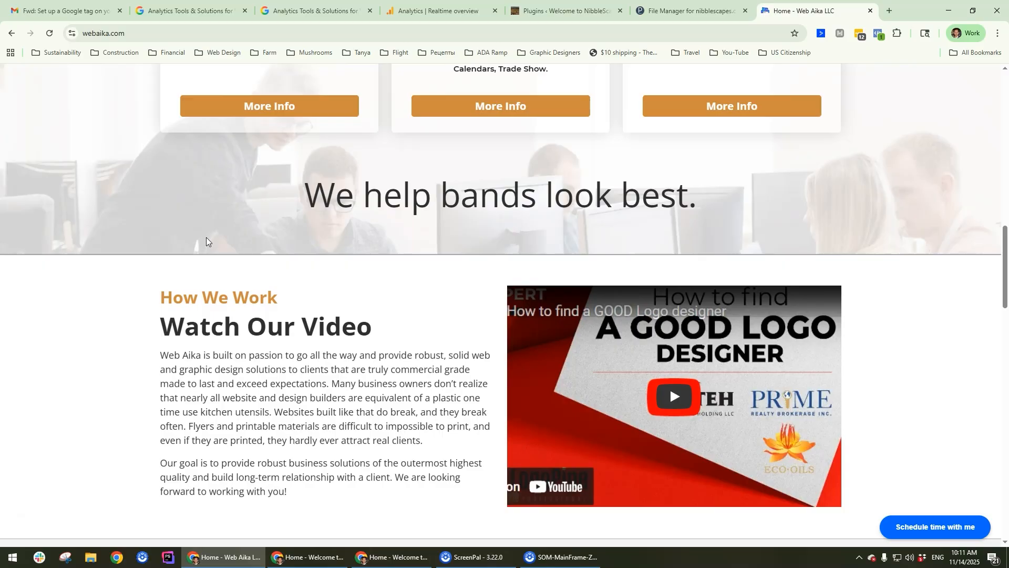
{"action": "scroll", "coordinate": [302, 300], "scroll_direction": "up", "scroll_amount": 10}
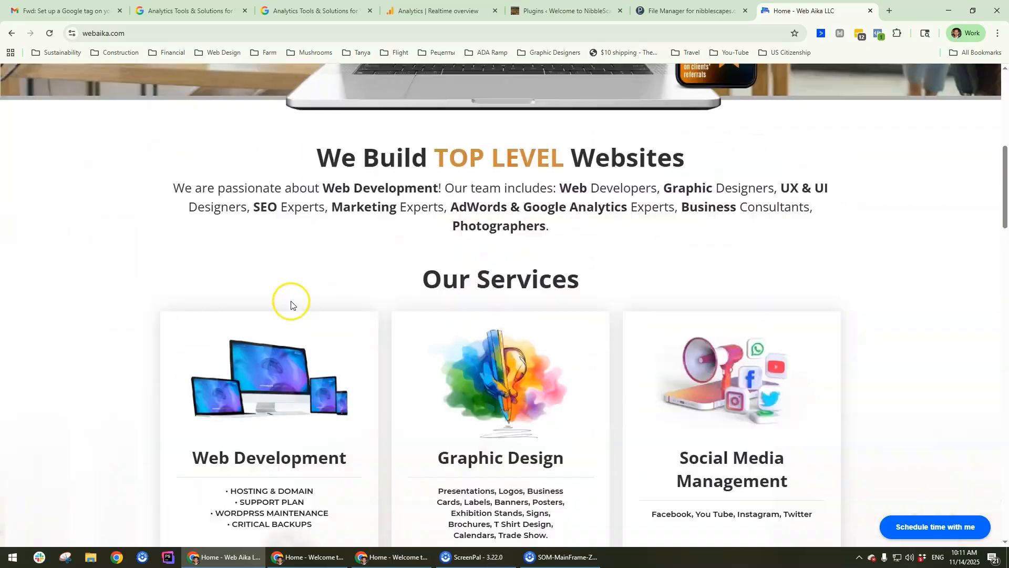
{"action": "scroll", "coordinate": [281, 302], "scroll_direction": "up", "scroll_amount": 7}
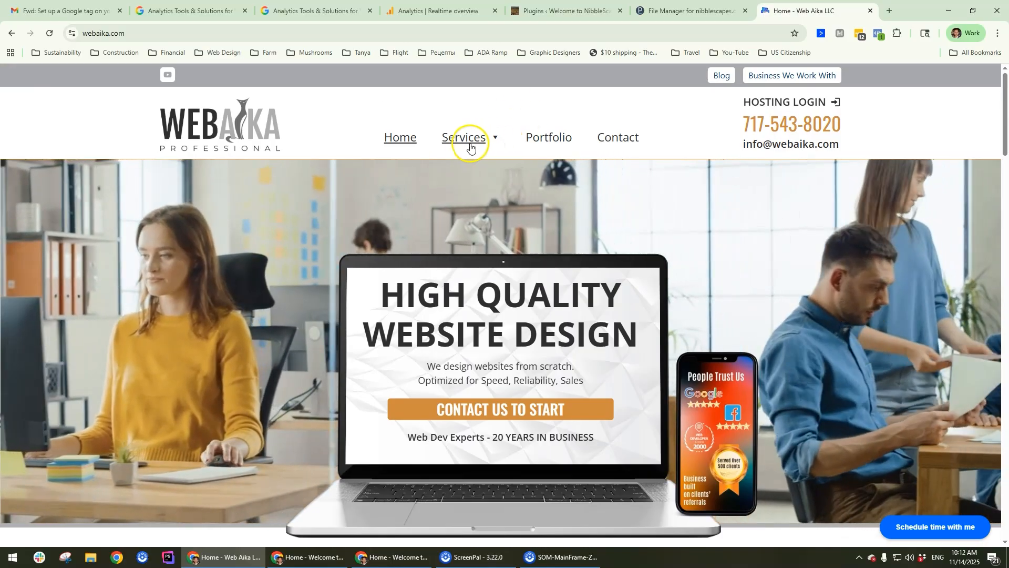
Open the Web Aika portfolio page and look through the case studies and the websites built.
{"action": "mouse_move", "coordinate": [471, 147]}
{"action": "left_click", "coordinate": [556, 132]}
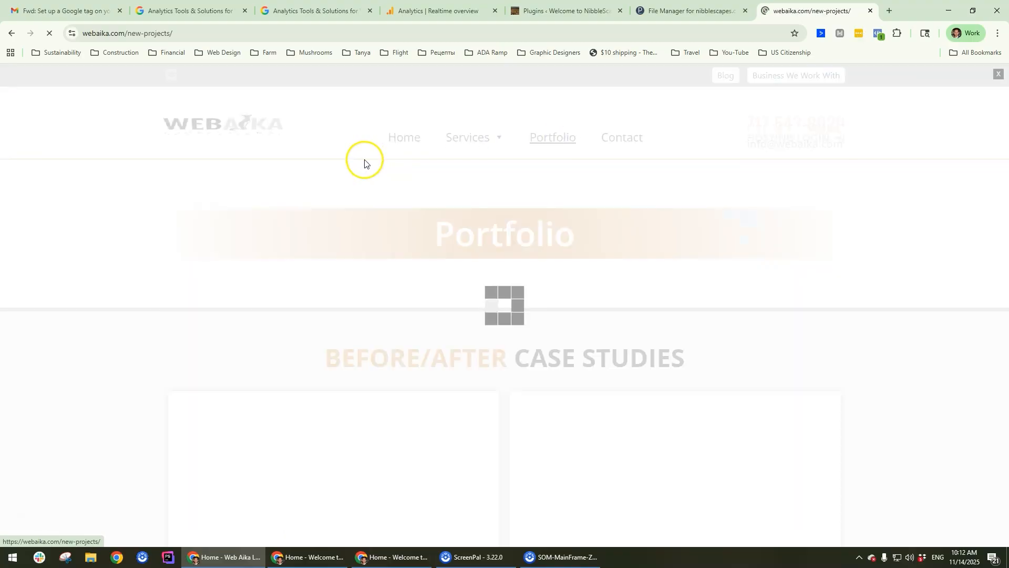
{"action": "scroll", "coordinate": [383, 261], "scroll_direction": "down", "scroll_amount": 15}
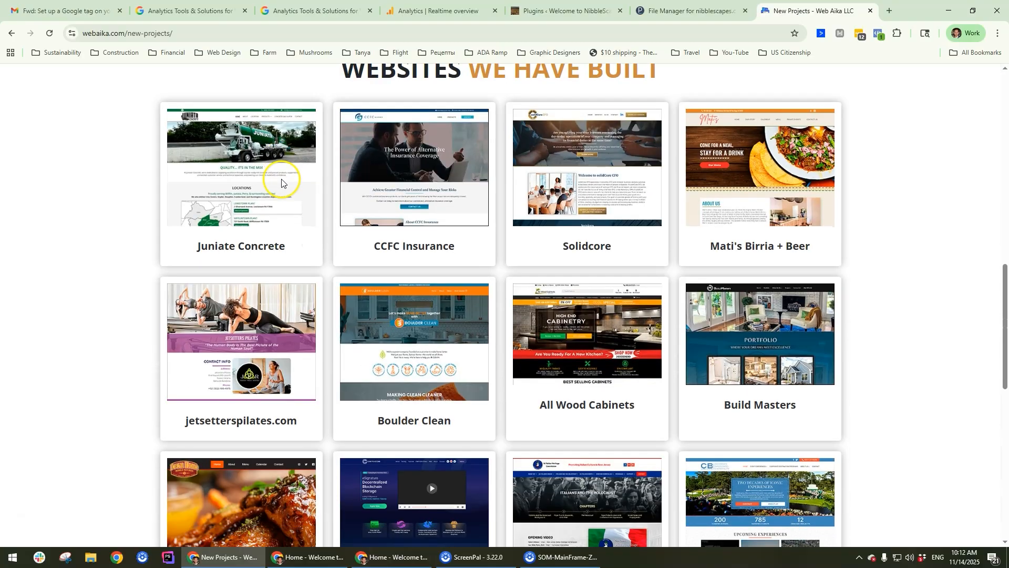
{"action": "scroll", "coordinate": [425, 263], "scroll_direction": "up", "scroll_amount": 15}
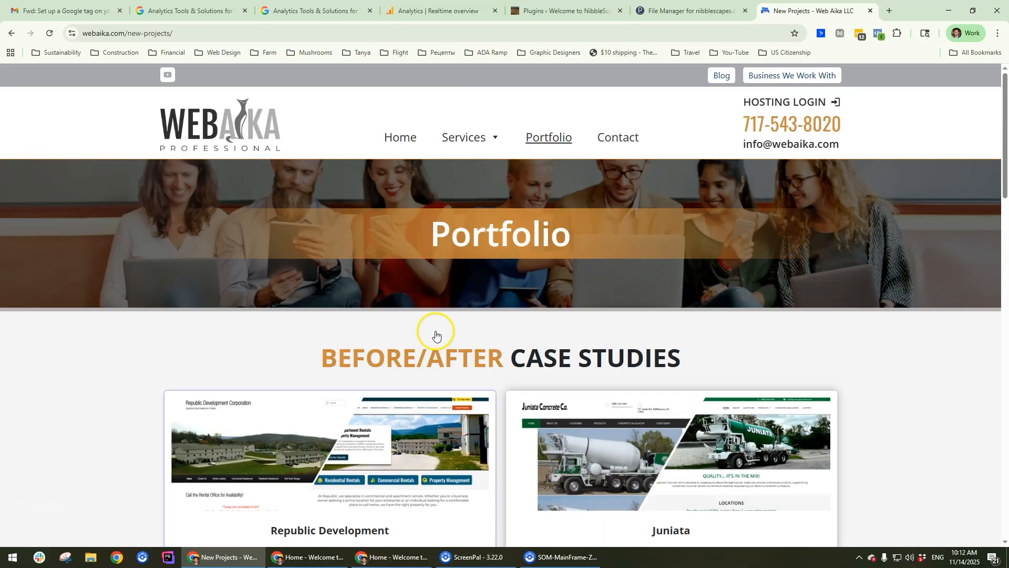
Open Web Aika's maintenance service page and highlight the list of what the Standard WP Maintenance plan includes.
{"action": "mouse_move", "coordinate": [486, 137]}
{"action": "left_click", "coordinate": [478, 168]}
{"action": "scroll", "coordinate": [173, 242], "scroll_direction": "down", "scroll_amount": 2}
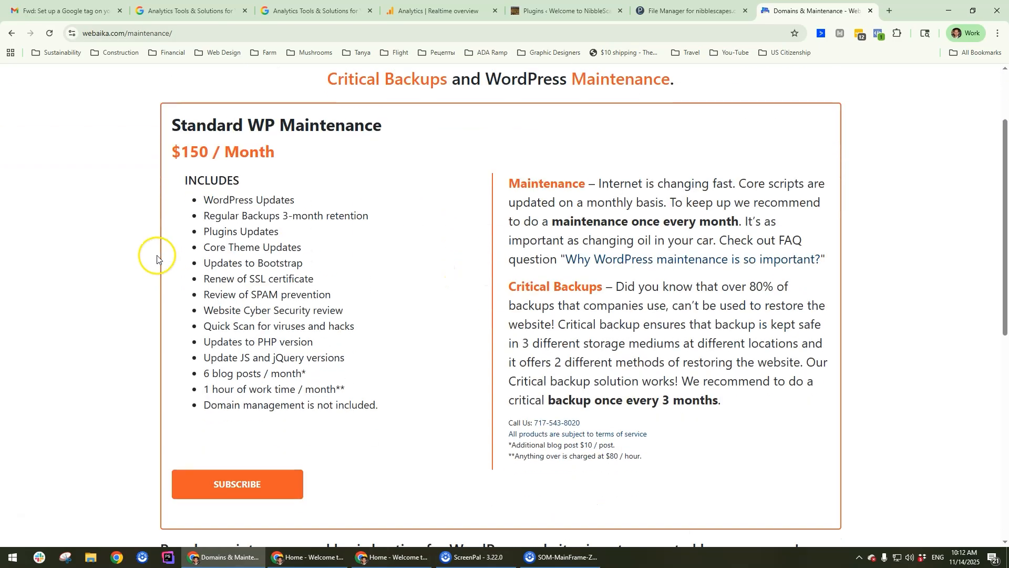
{"action": "left_click_drag", "start_coordinate": [192, 196], "coordinate": [358, 405]}
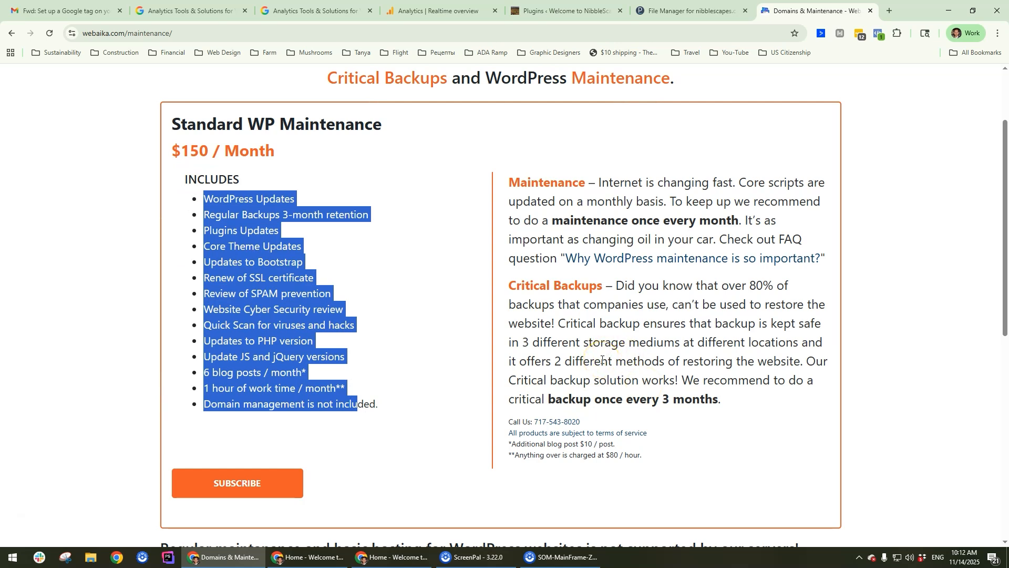
{"action": "left_click", "coordinate": [656, 326]}
{"action": "scroll", "coordinate": [656, 325], "scroll_direction": "up", "scroll_amount": 2}
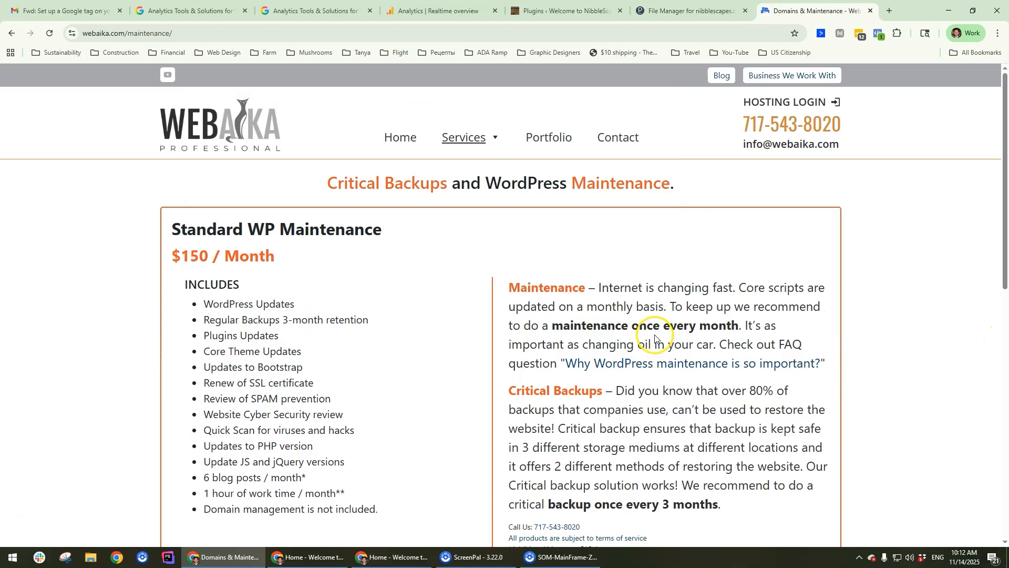